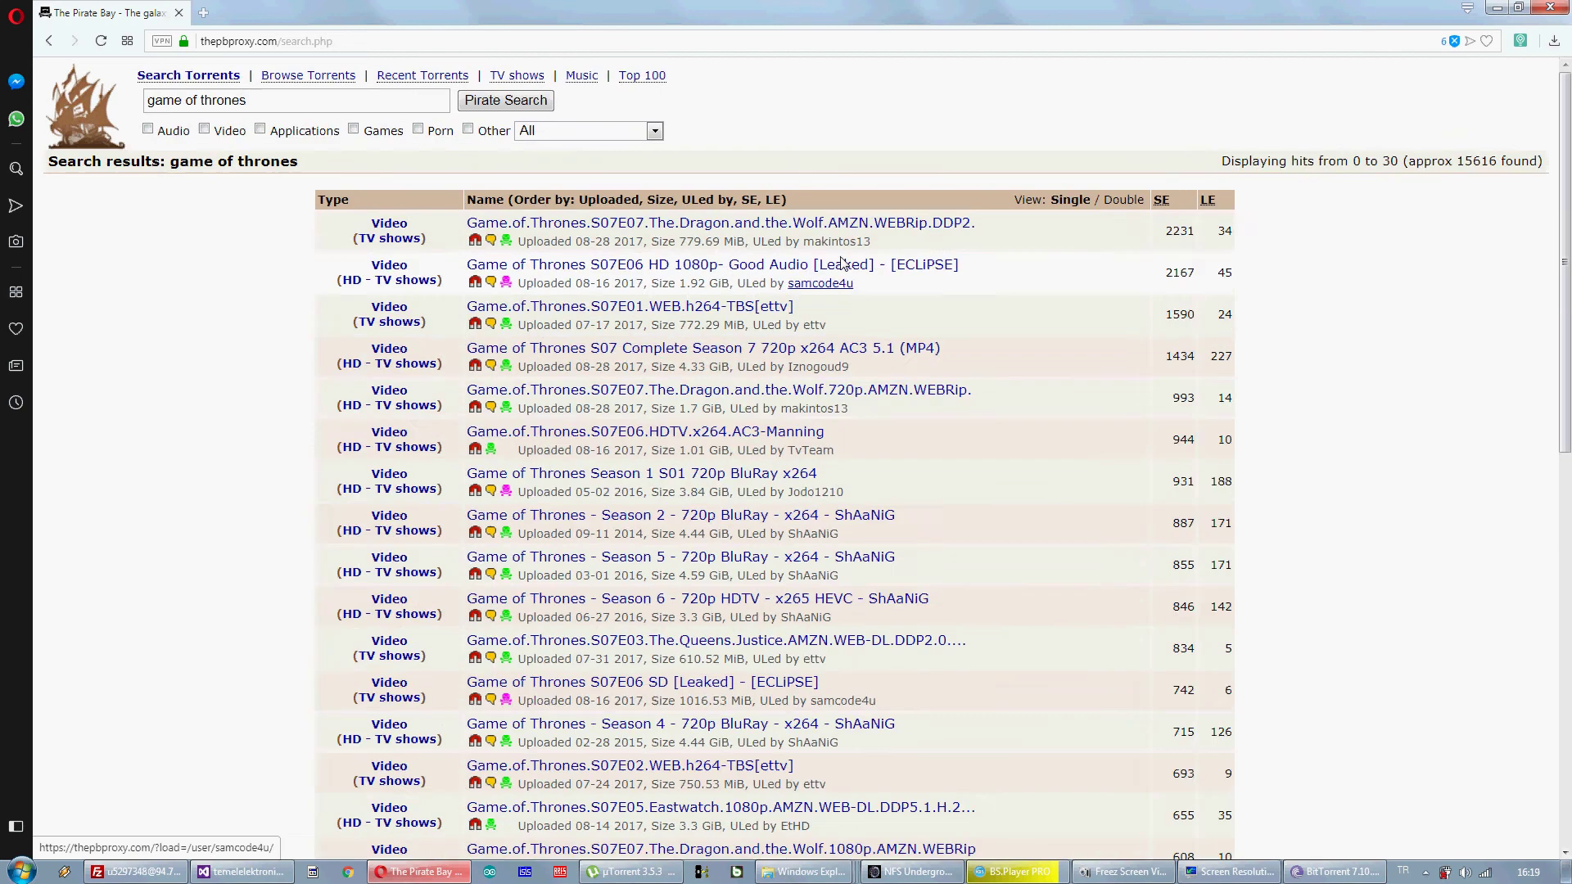
# - Open the details page of the Game.of.Thrones.S07E01.WEB.h264-TBS[ettv] torrent and close the advertising pop-up window
pyautogui.scroll(1, 817, 293)
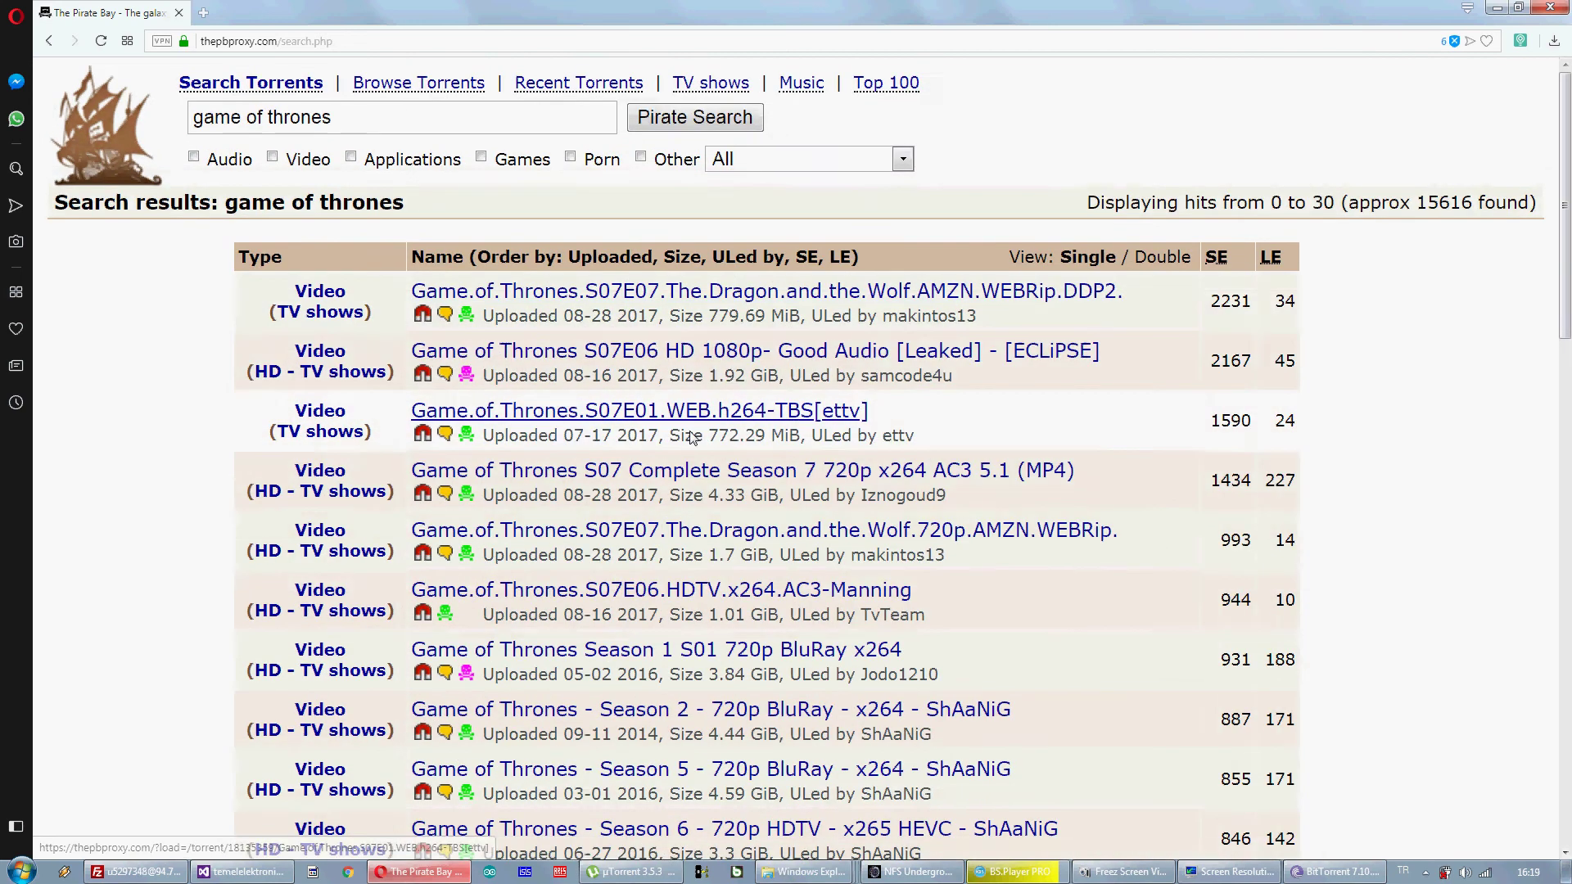
pyautogui.click(639, 414)
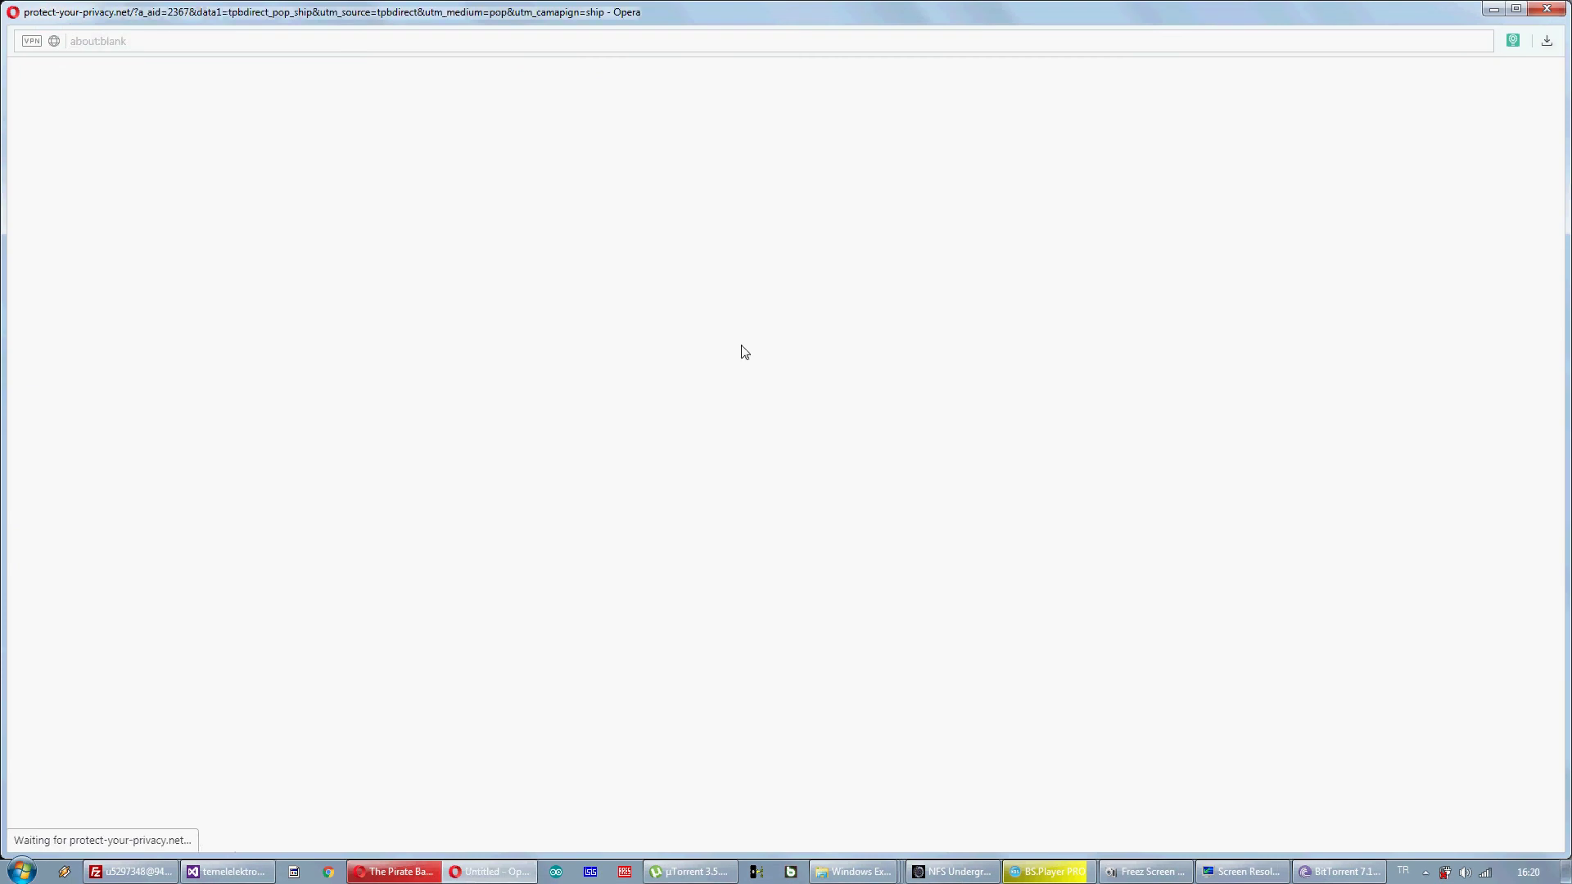
pyautogui.click(1548, 10)
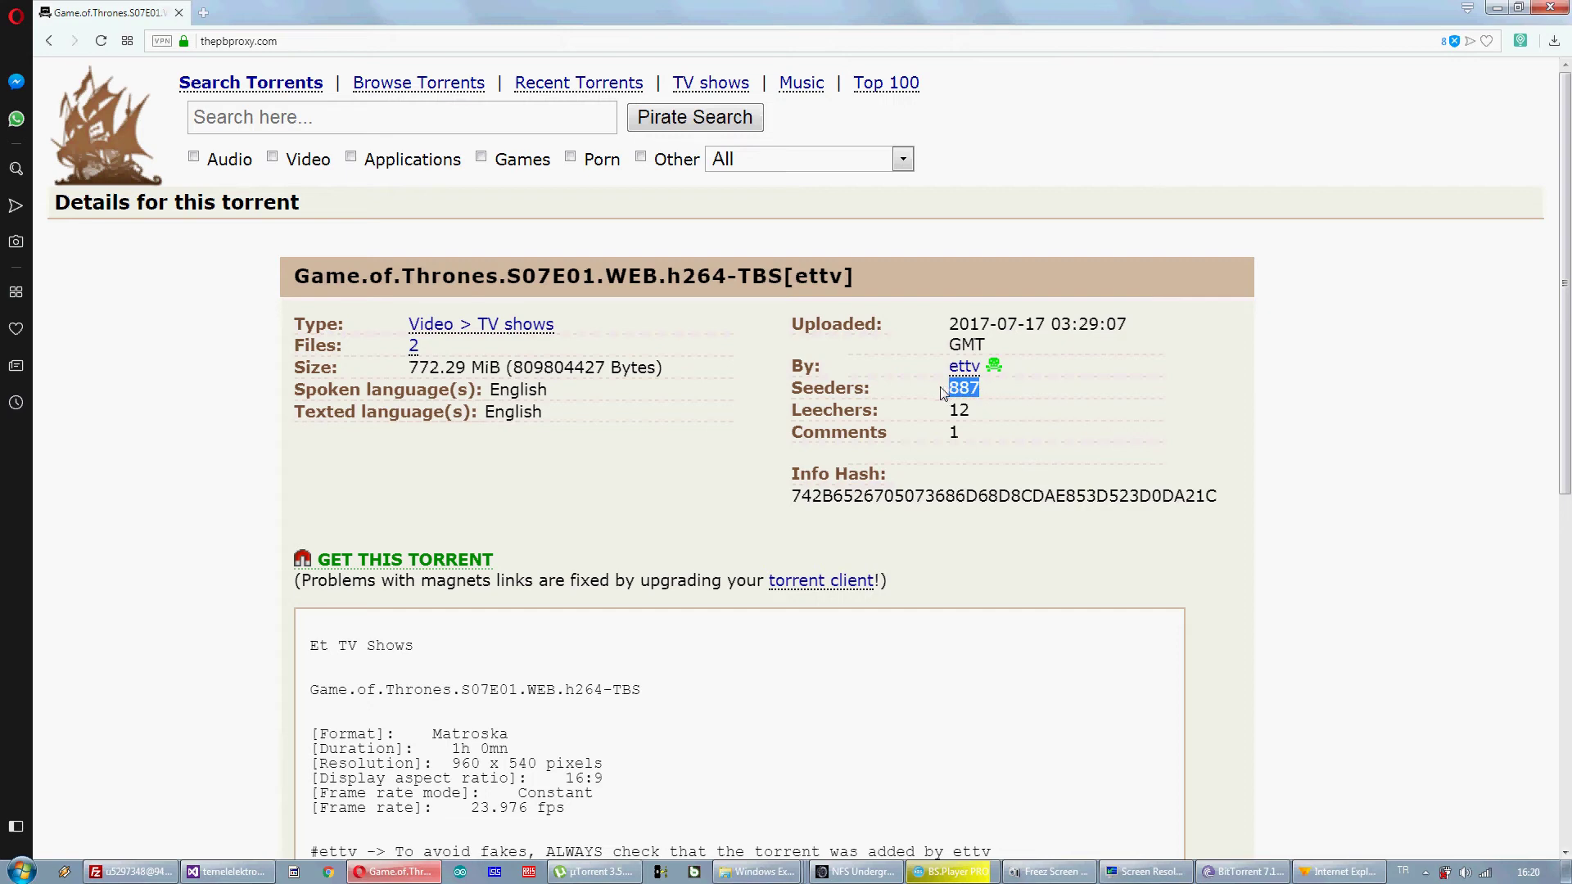
# - Close the new advertising pop-up and highlight the torrent's leecher count on the details page
pyautogui.click(933, 441)
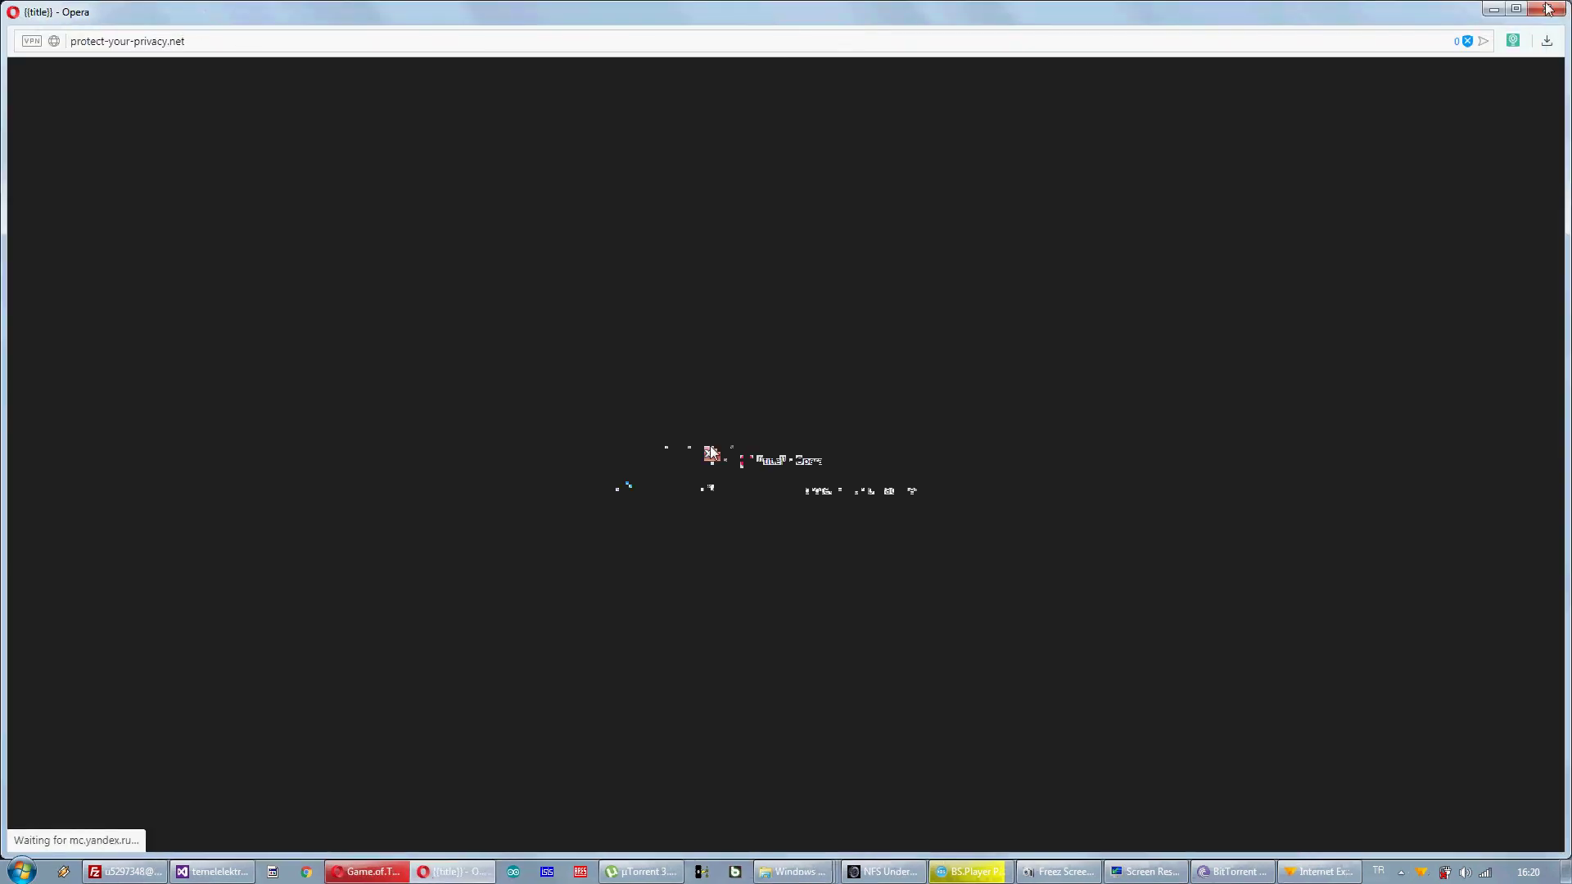
pyautogui.click(1550, 7)
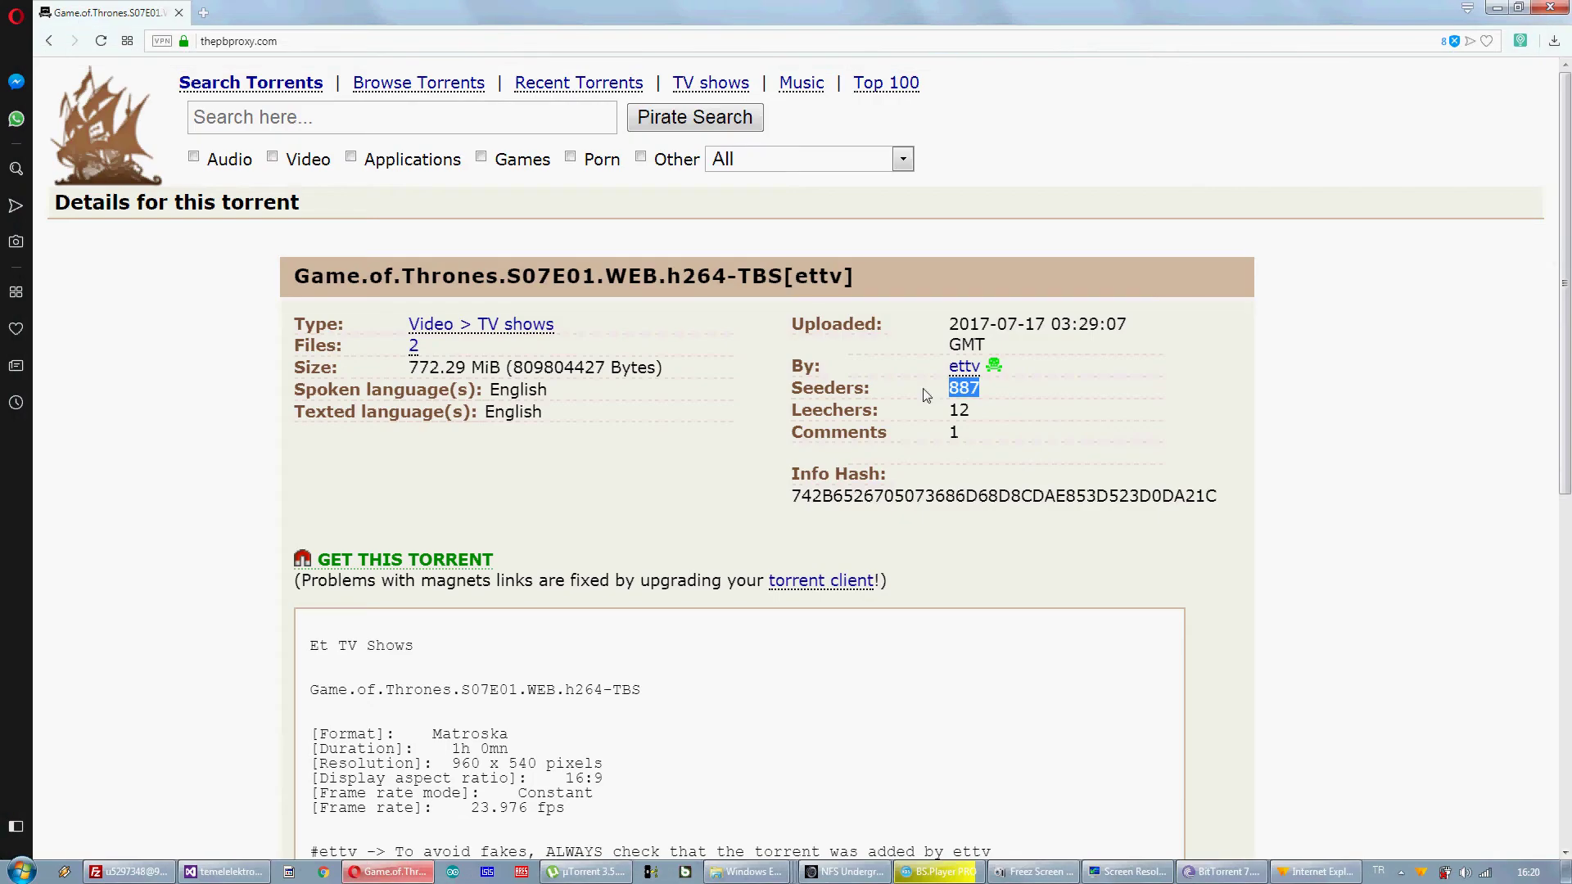
pyautogui.moveTo(985, 412); pyautogui.dragTo(941, 416)
# - Try to open the torrent's magnet link in BitTorrent
pyautogui.click(406, 558)
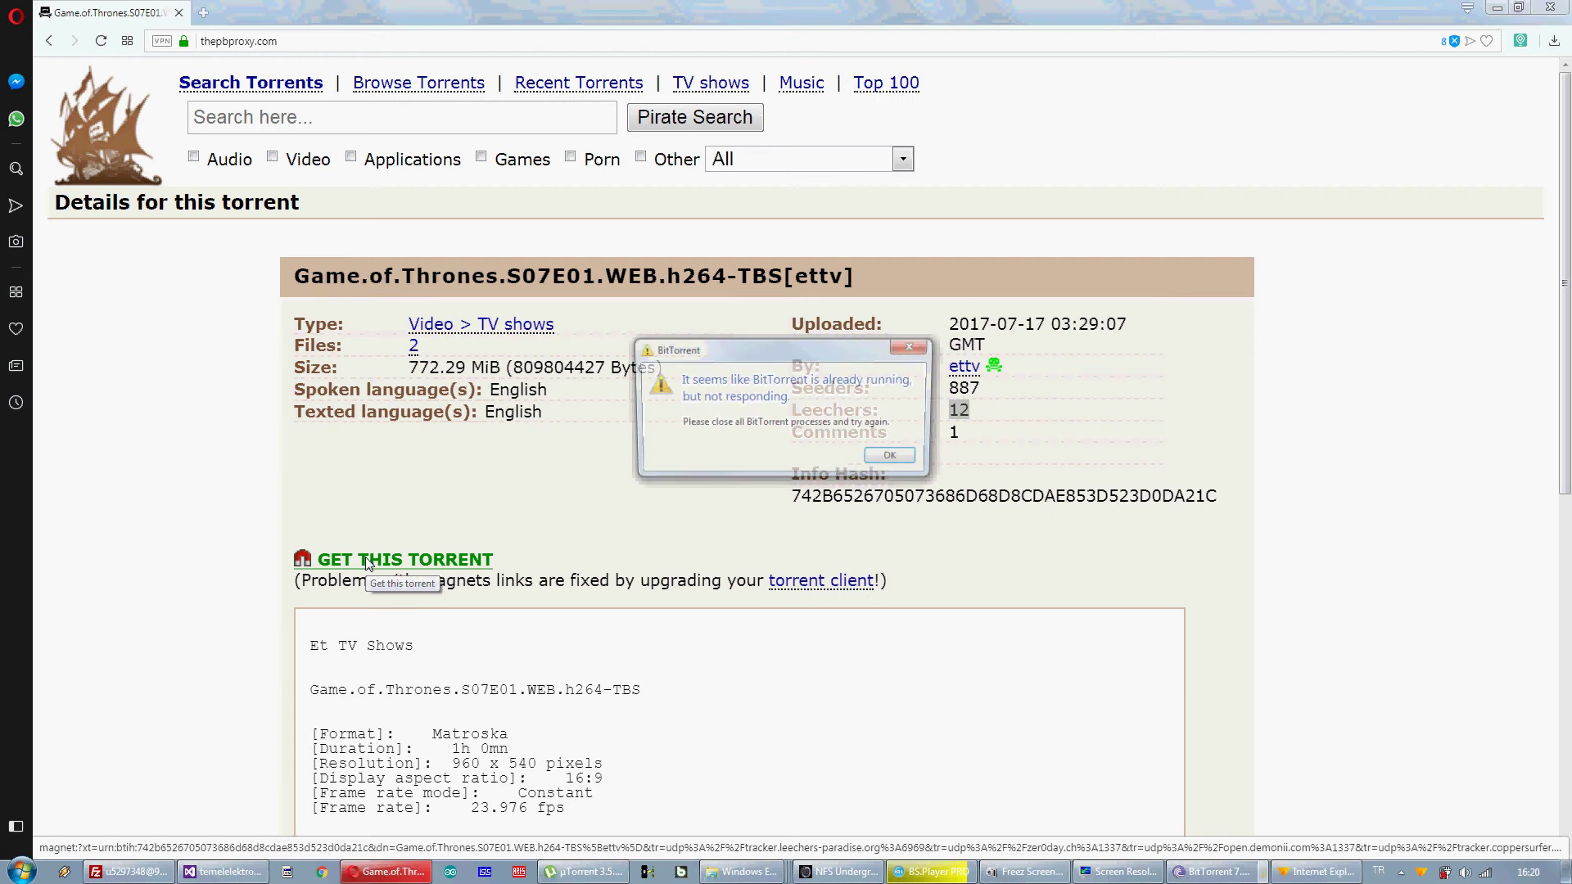
pyautogui.click(907, 464)
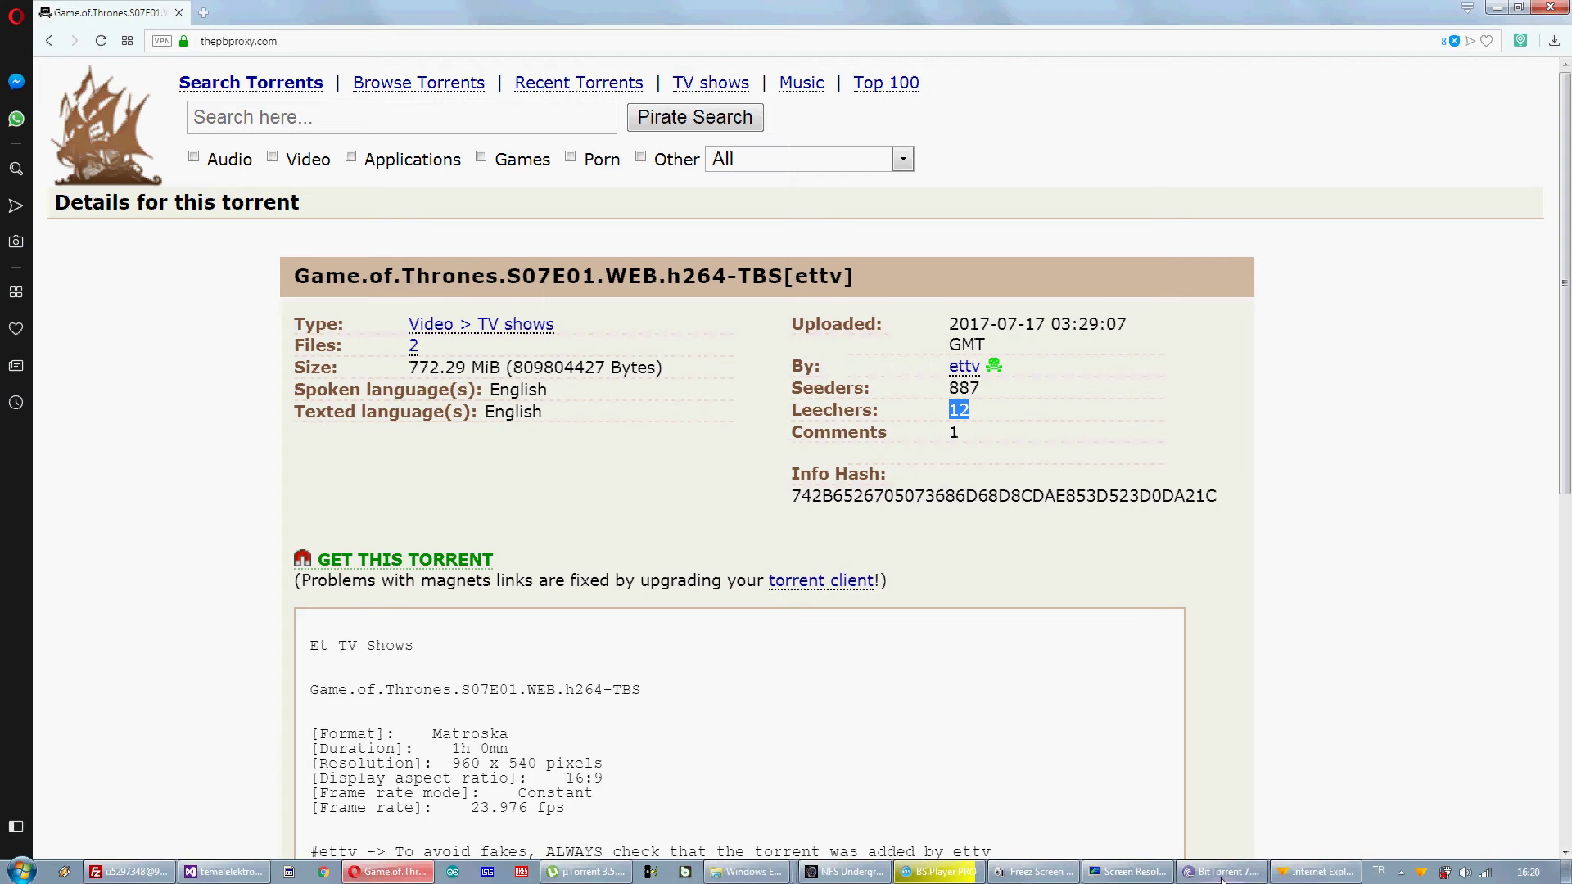
pyautogui.click(399, 560)
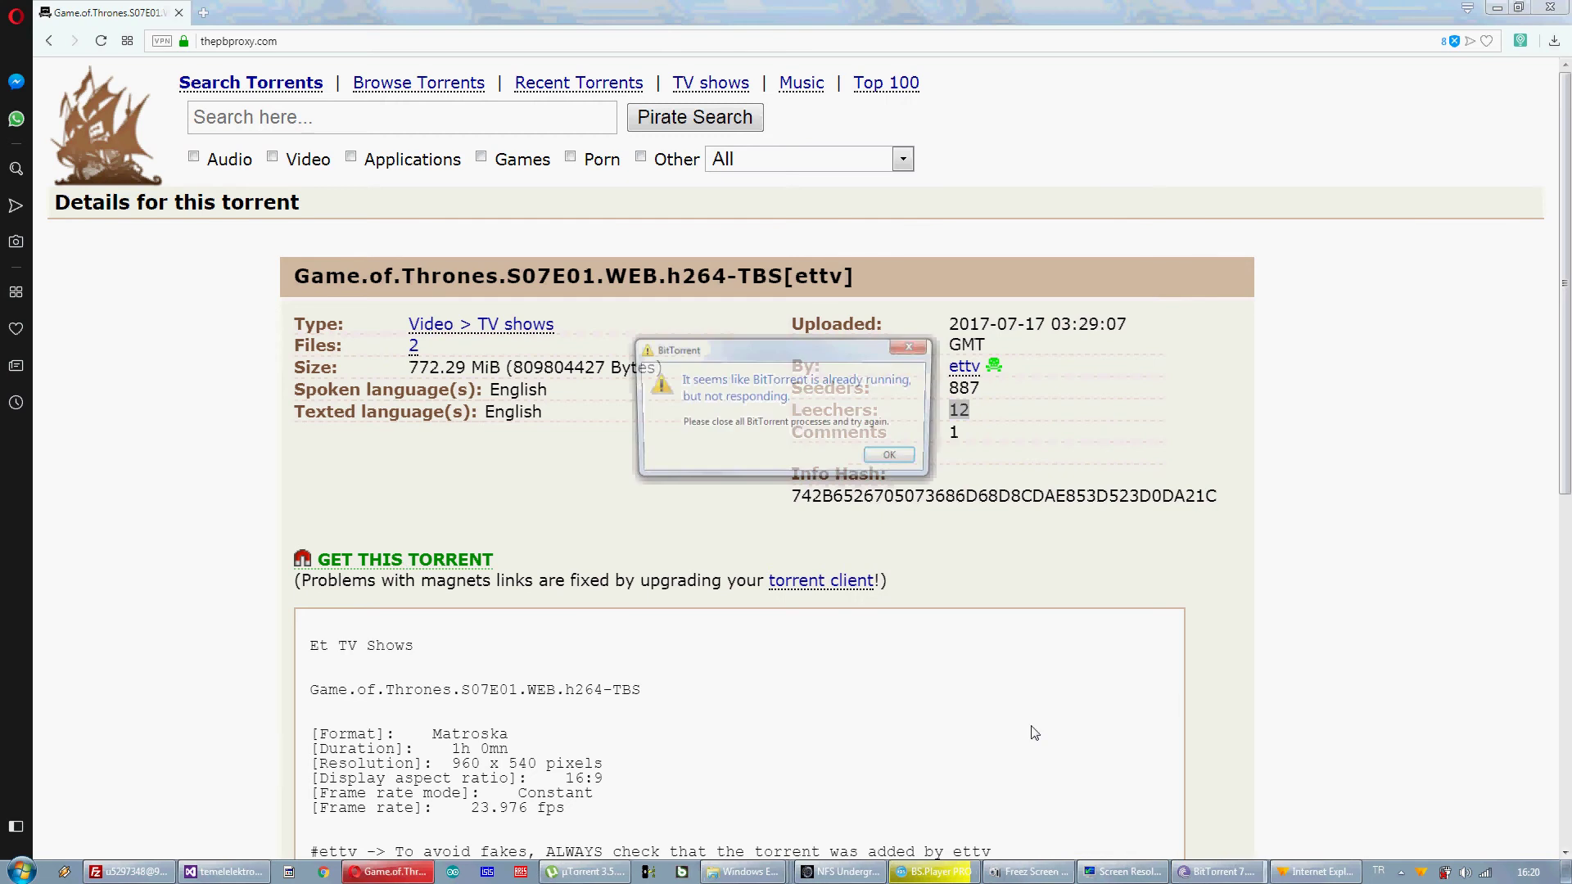
pyautogui.click(895, 459)
# - Close the BitTorrent window and exit its background process completely
pyautogui.click(1218, 873)
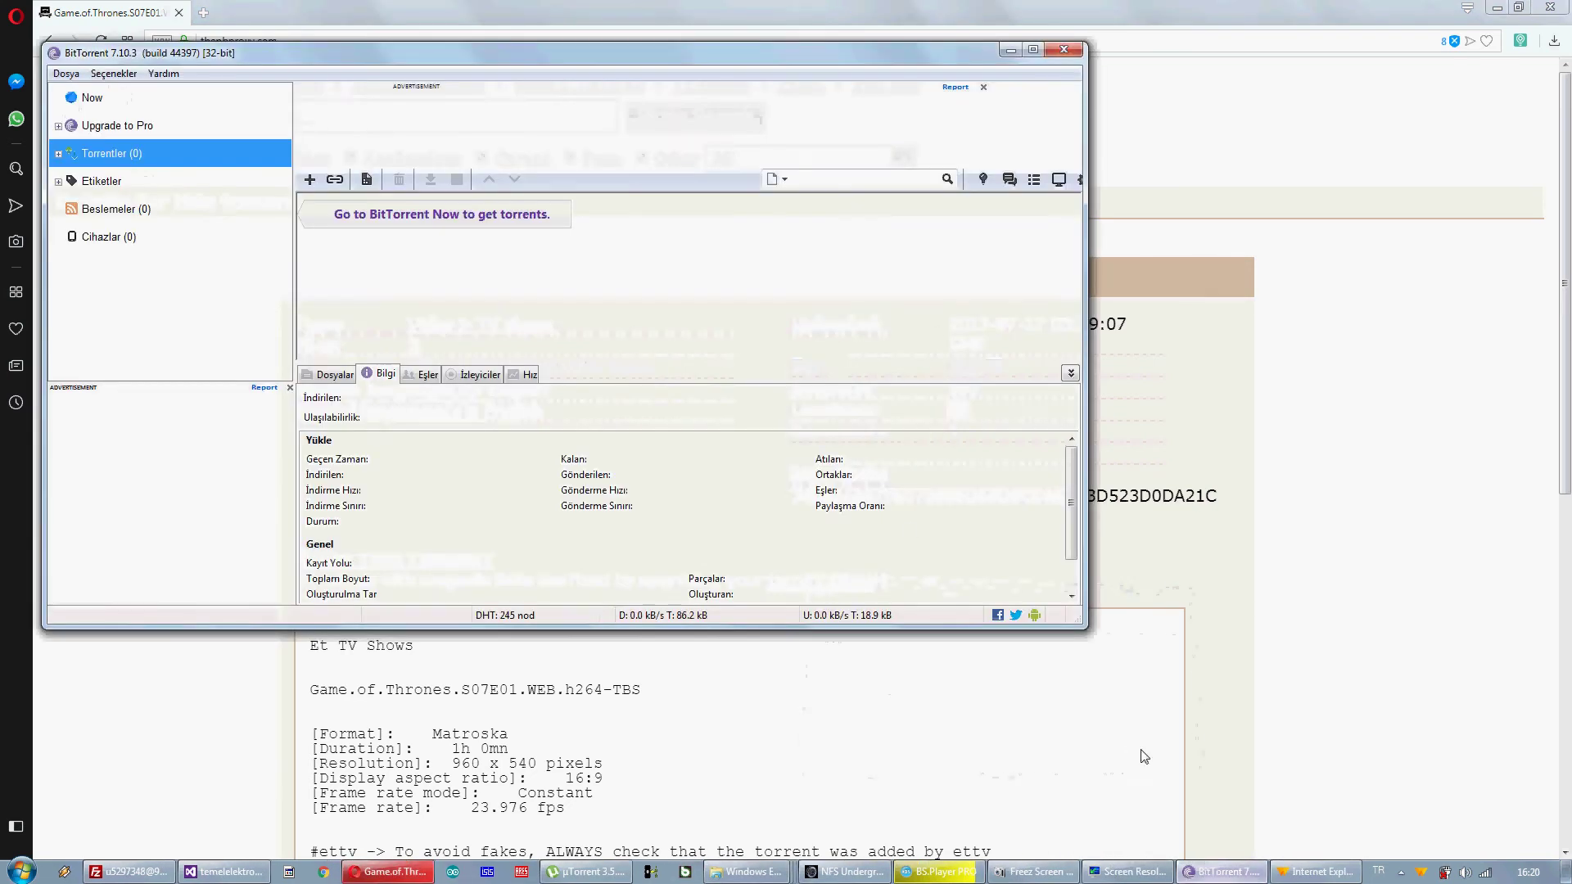
pyautogui.click(1064, 50)
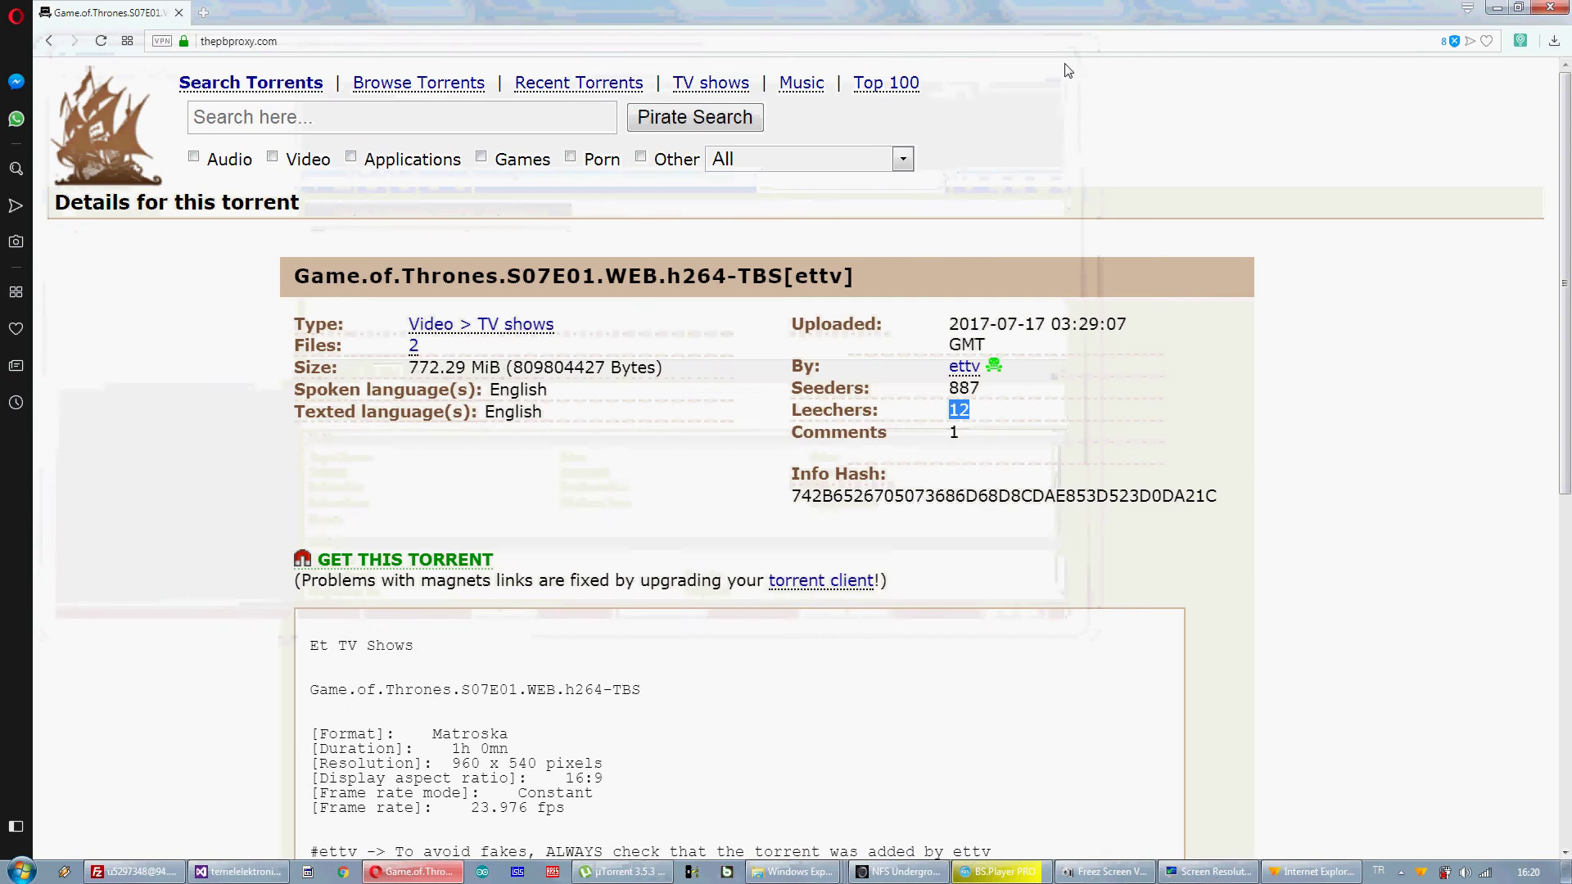
pyautogui.click(1402, 872)
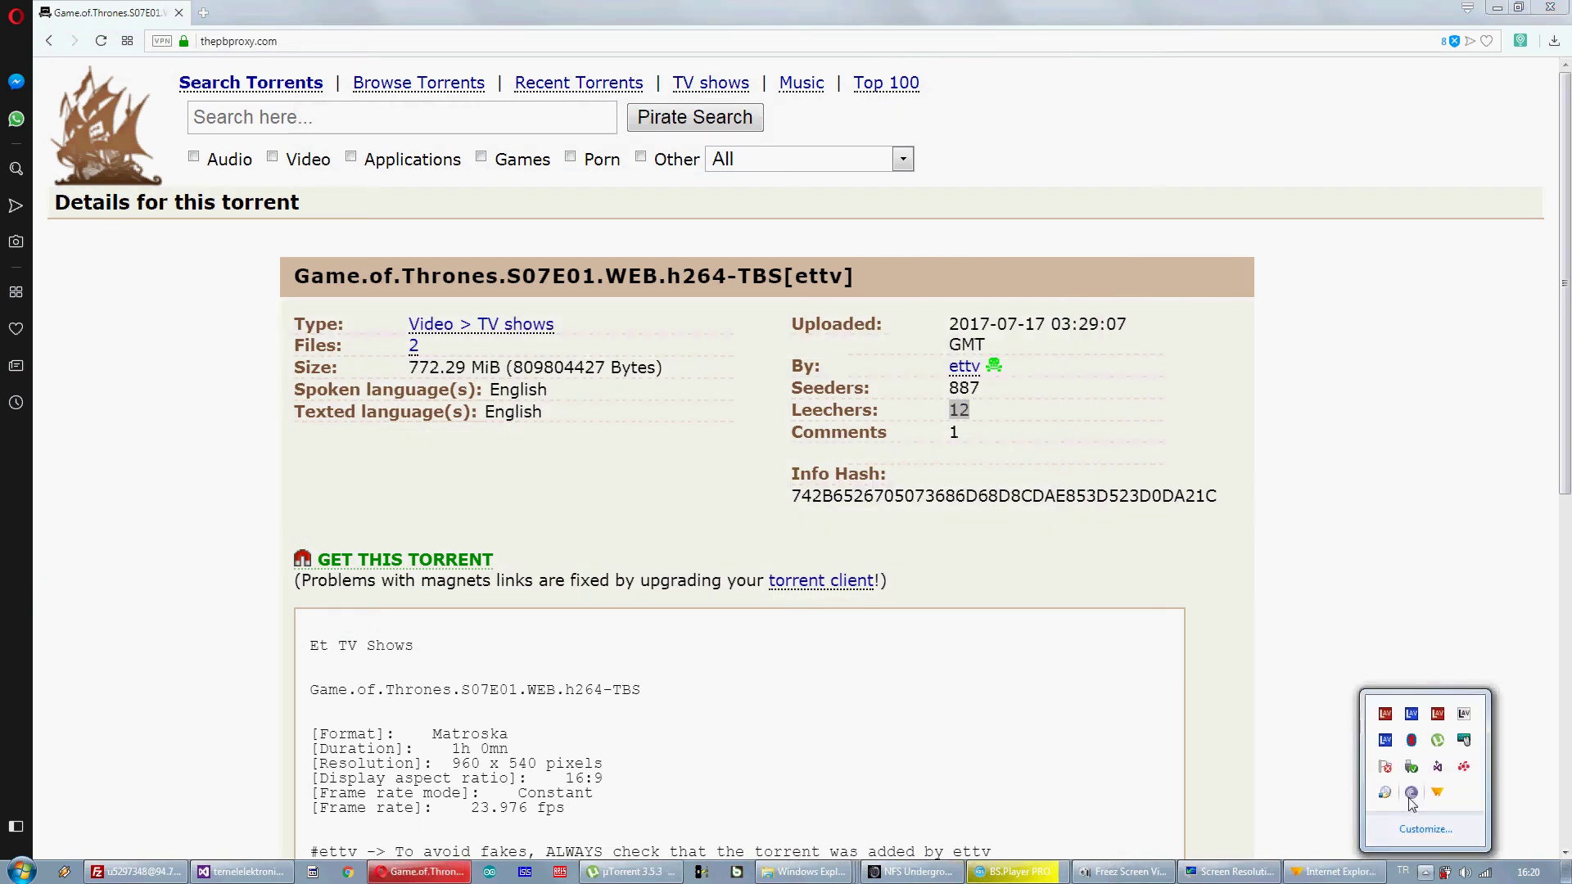
pyautogui.rightClick(1409, 799)
pyautogui.click(1432, 787)
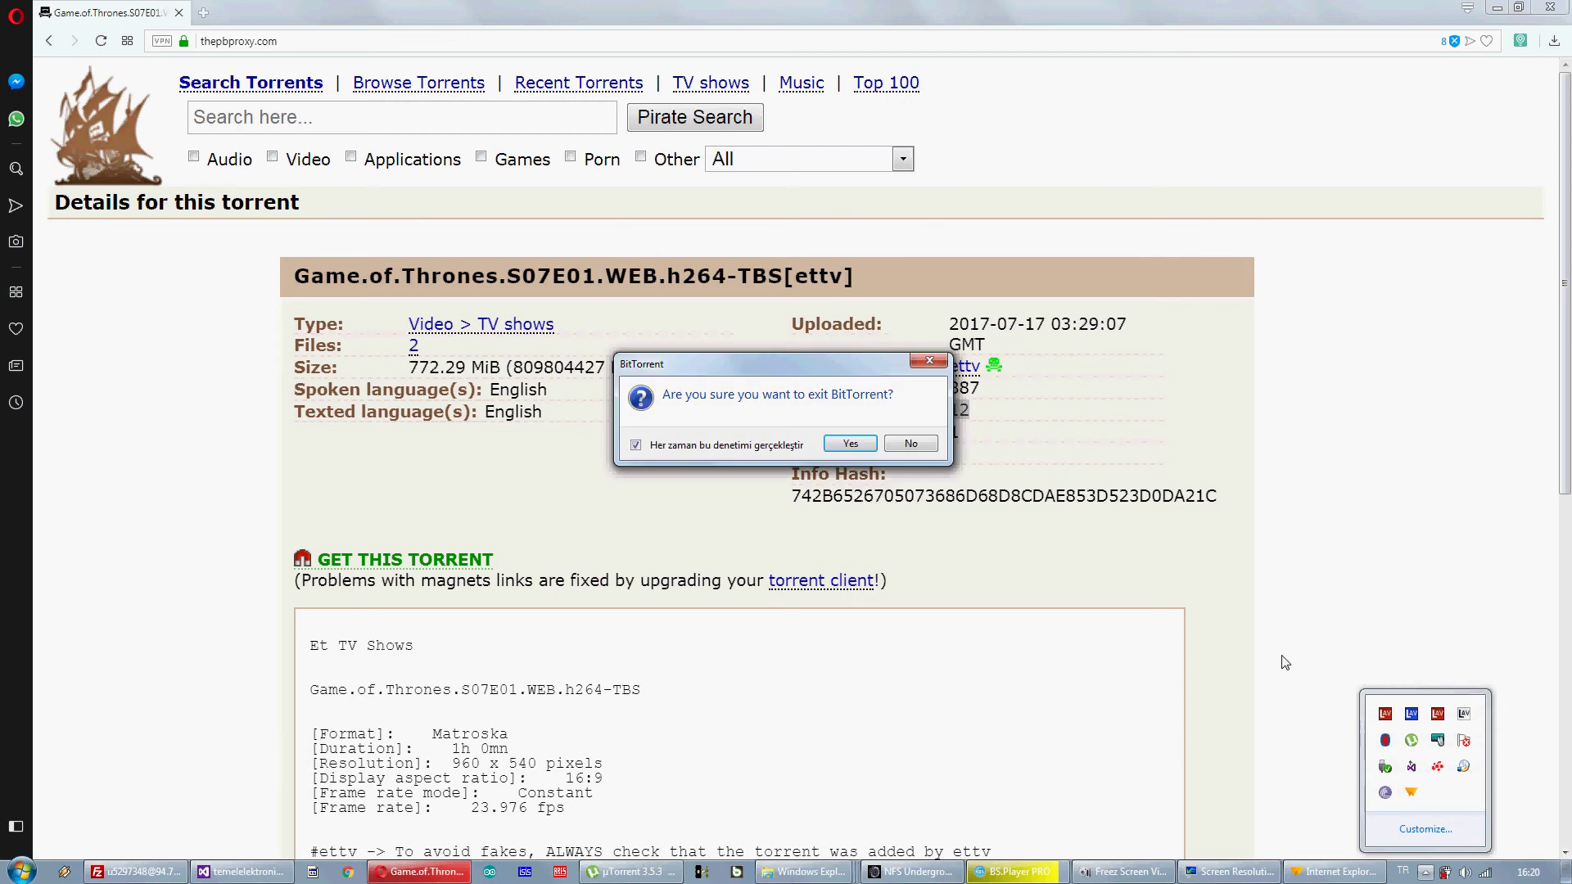
pyautogui.click(850, 443)
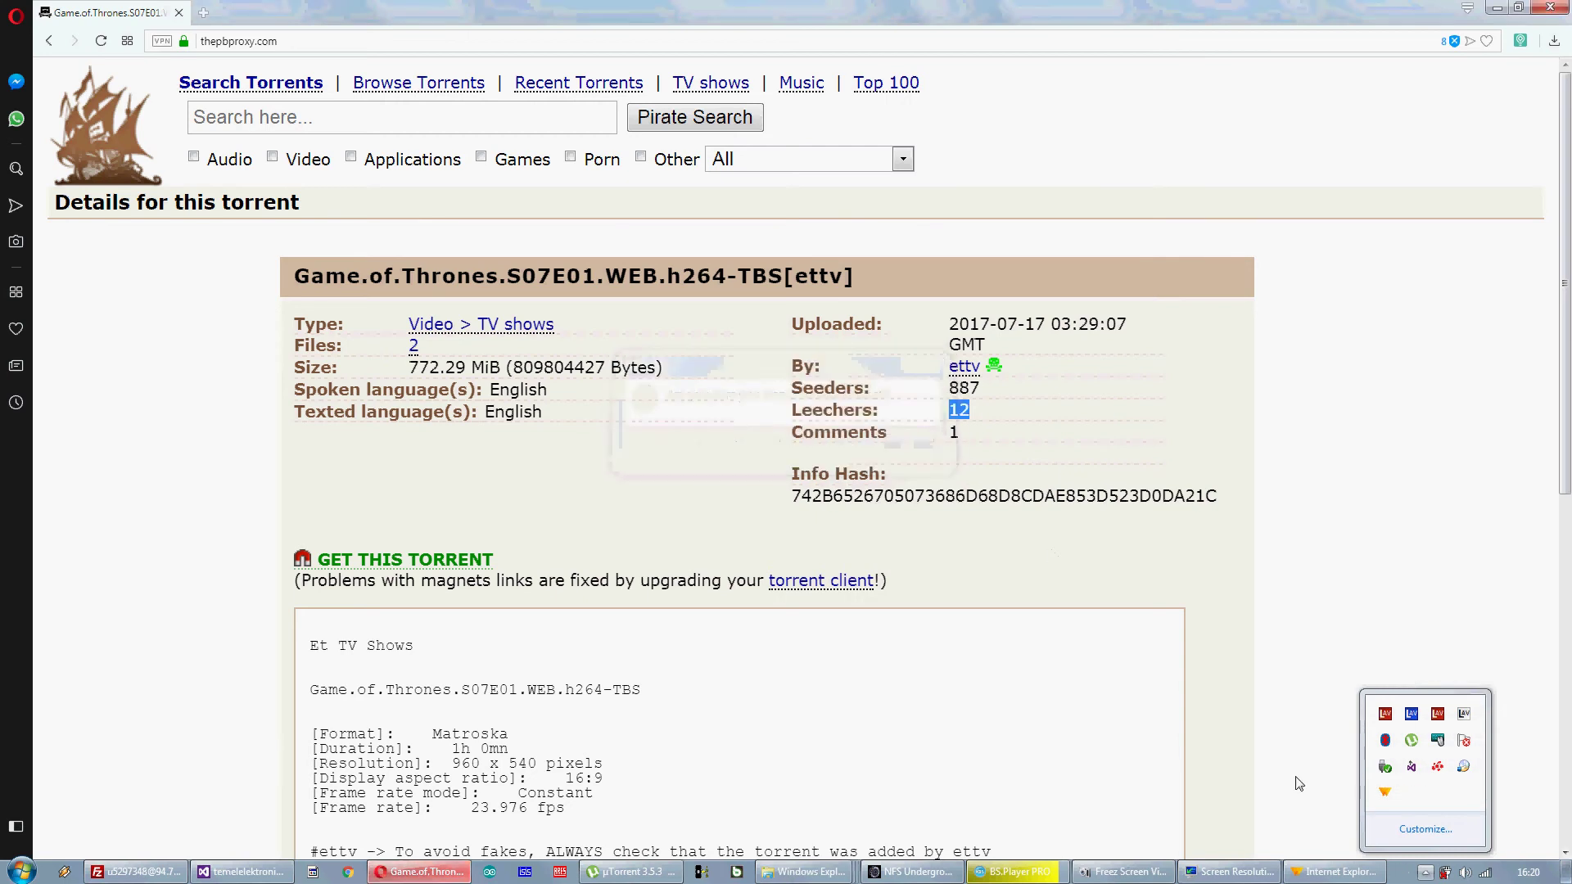
# - Exit the µTorrent client running in the background
pyautogui.rightClick(1411, 740)
pyautogui.click(1437, 731)
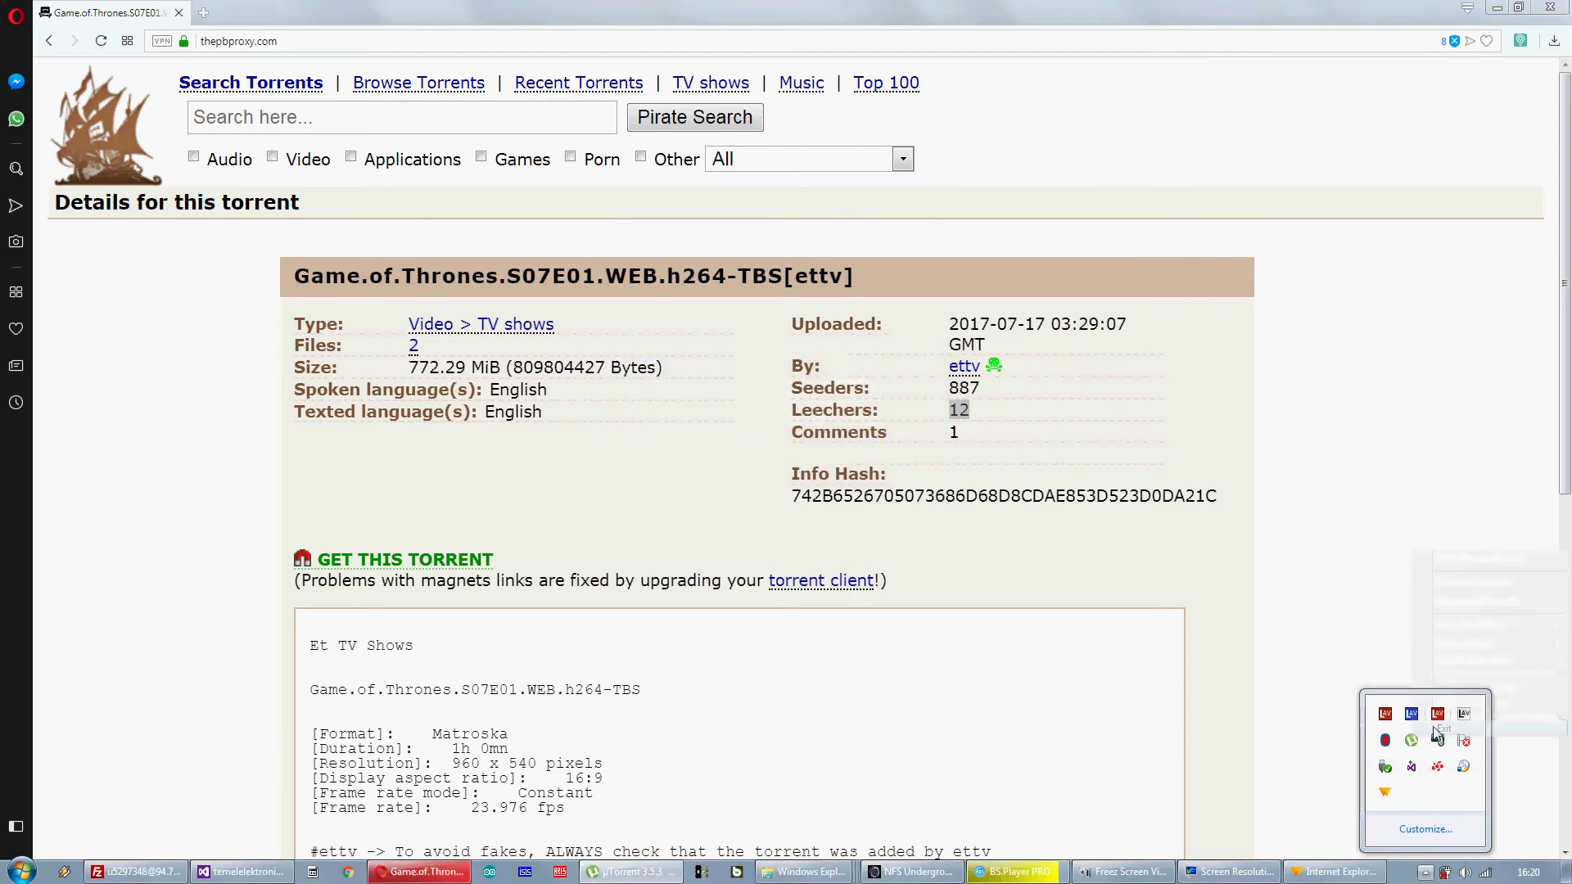
pyautogui.click(844, 446)
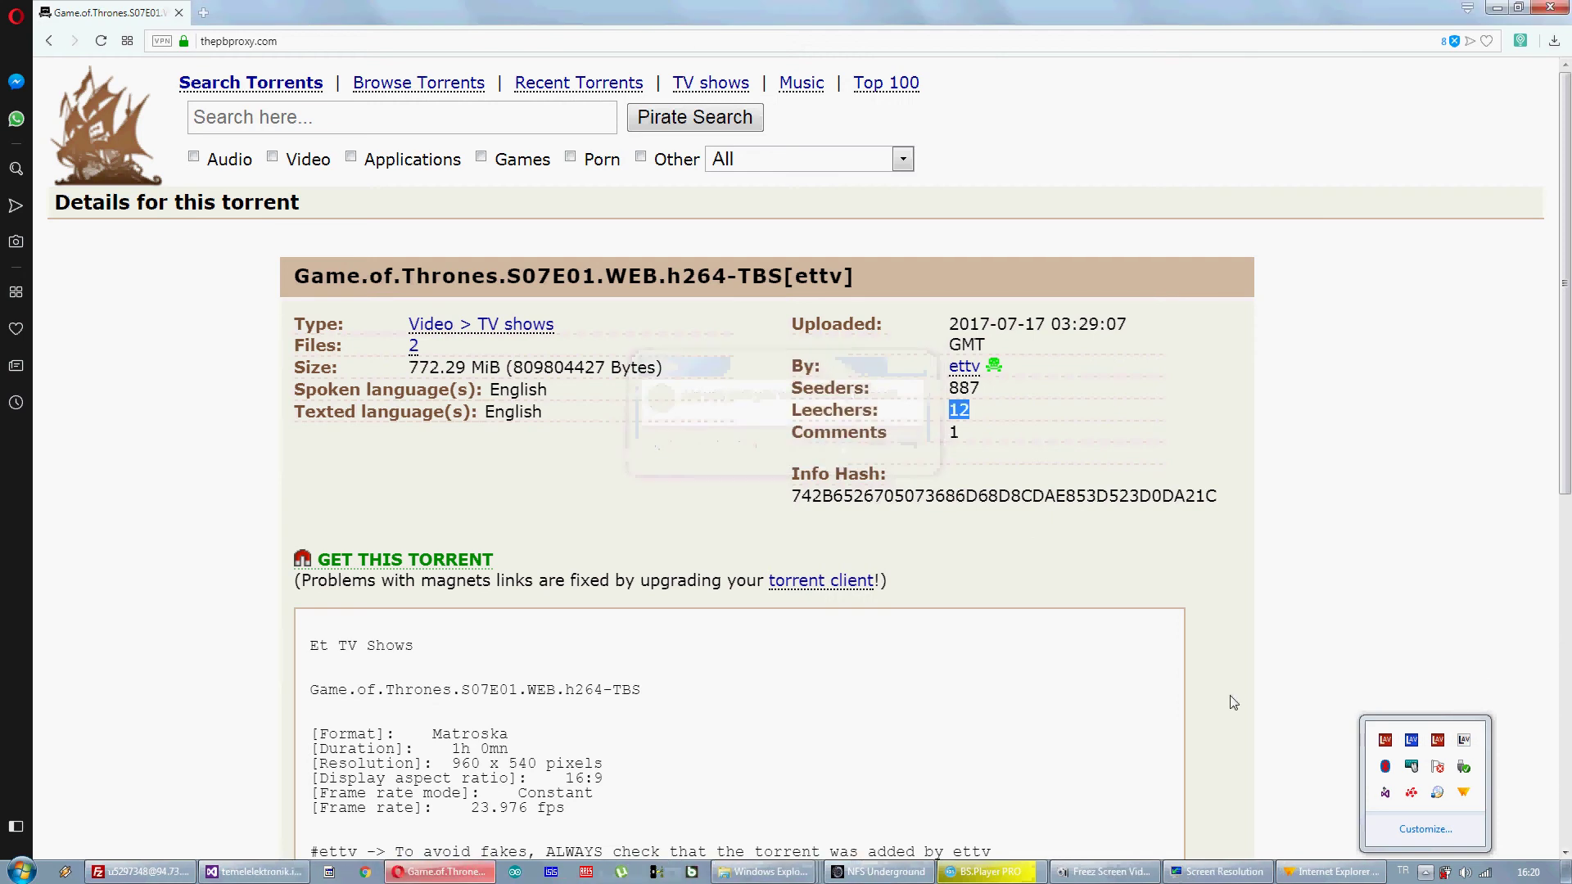
# - Send the torrent's magnet link to BitTorrent, set the save folder to Desktop and start the download
pyautogui.click(424, 560)
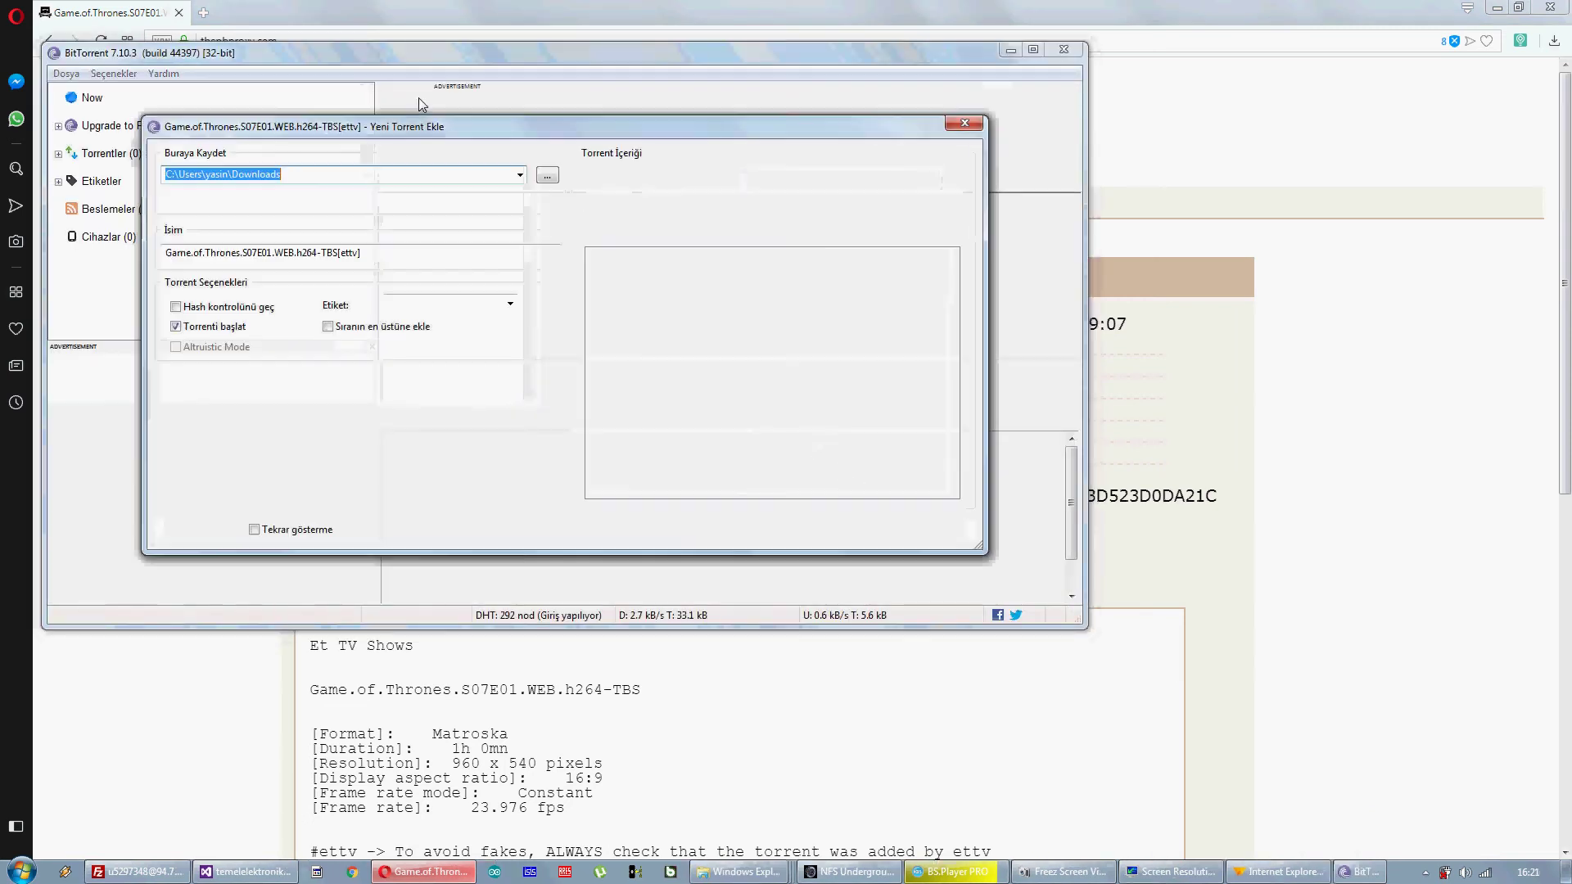
pyautogui.moveTo(456, 139); pyautogui.dragTo(775, 205)
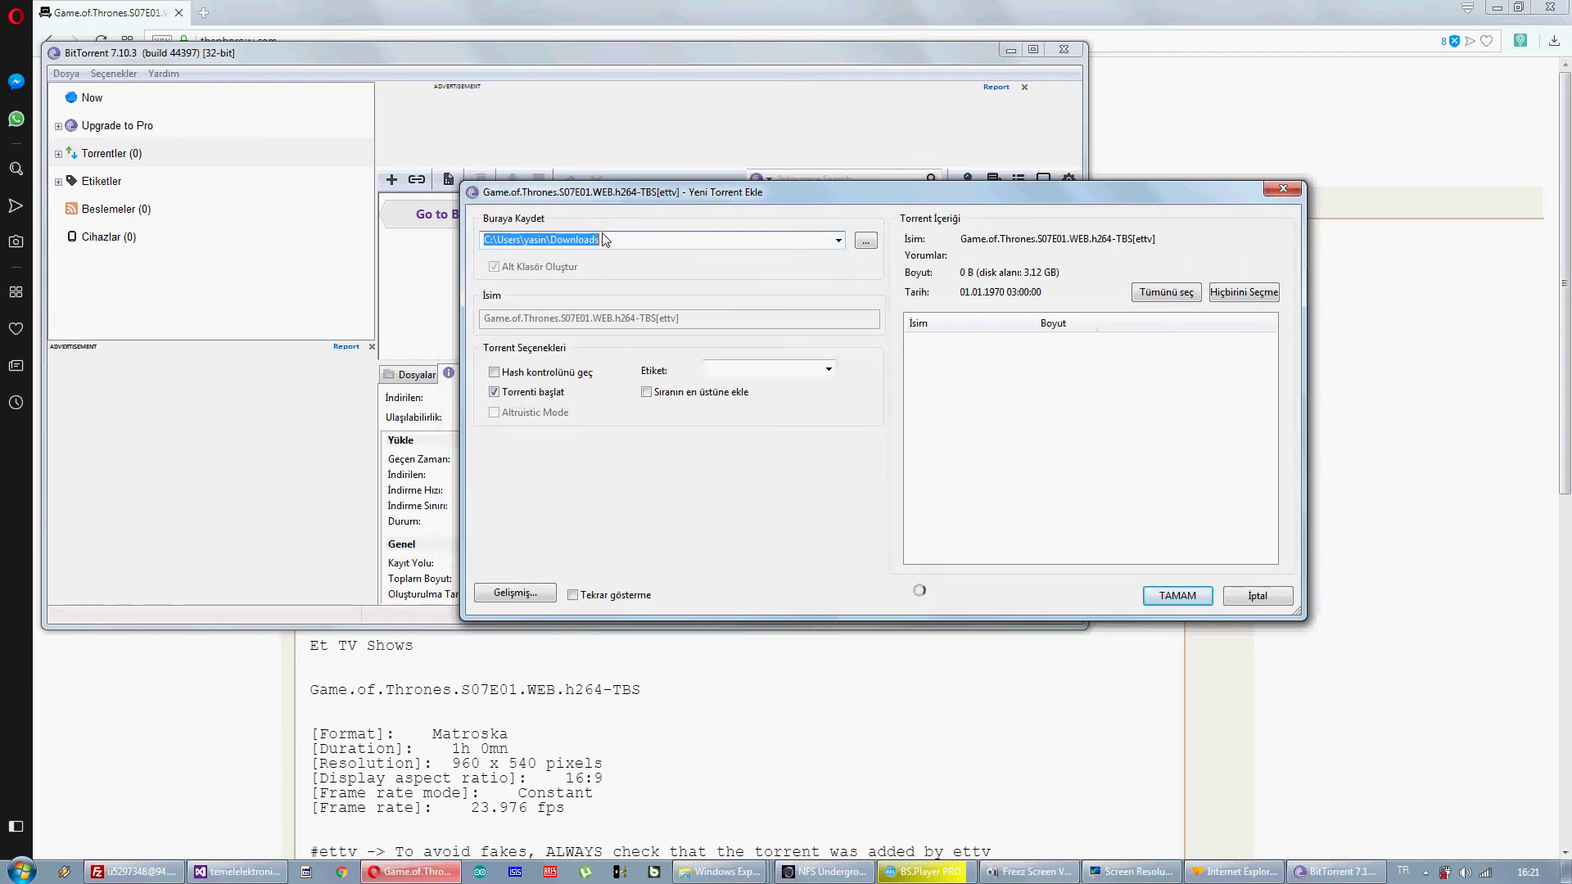
pyautogui.click(631, 246)
pyautogui.click(872, 242)
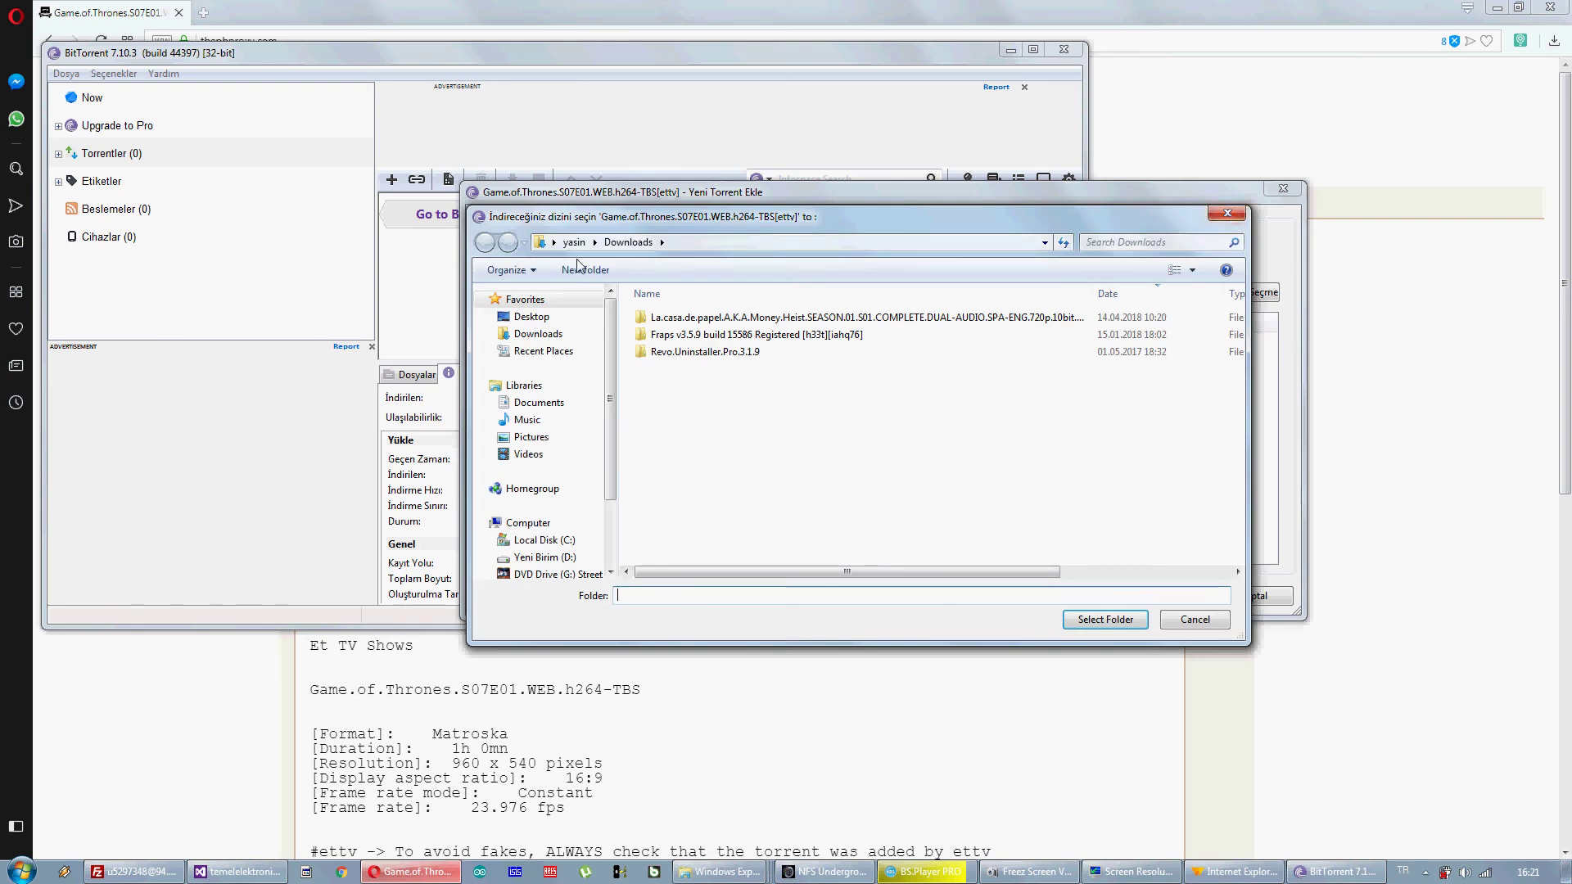
pyautogui.click(515, 315)
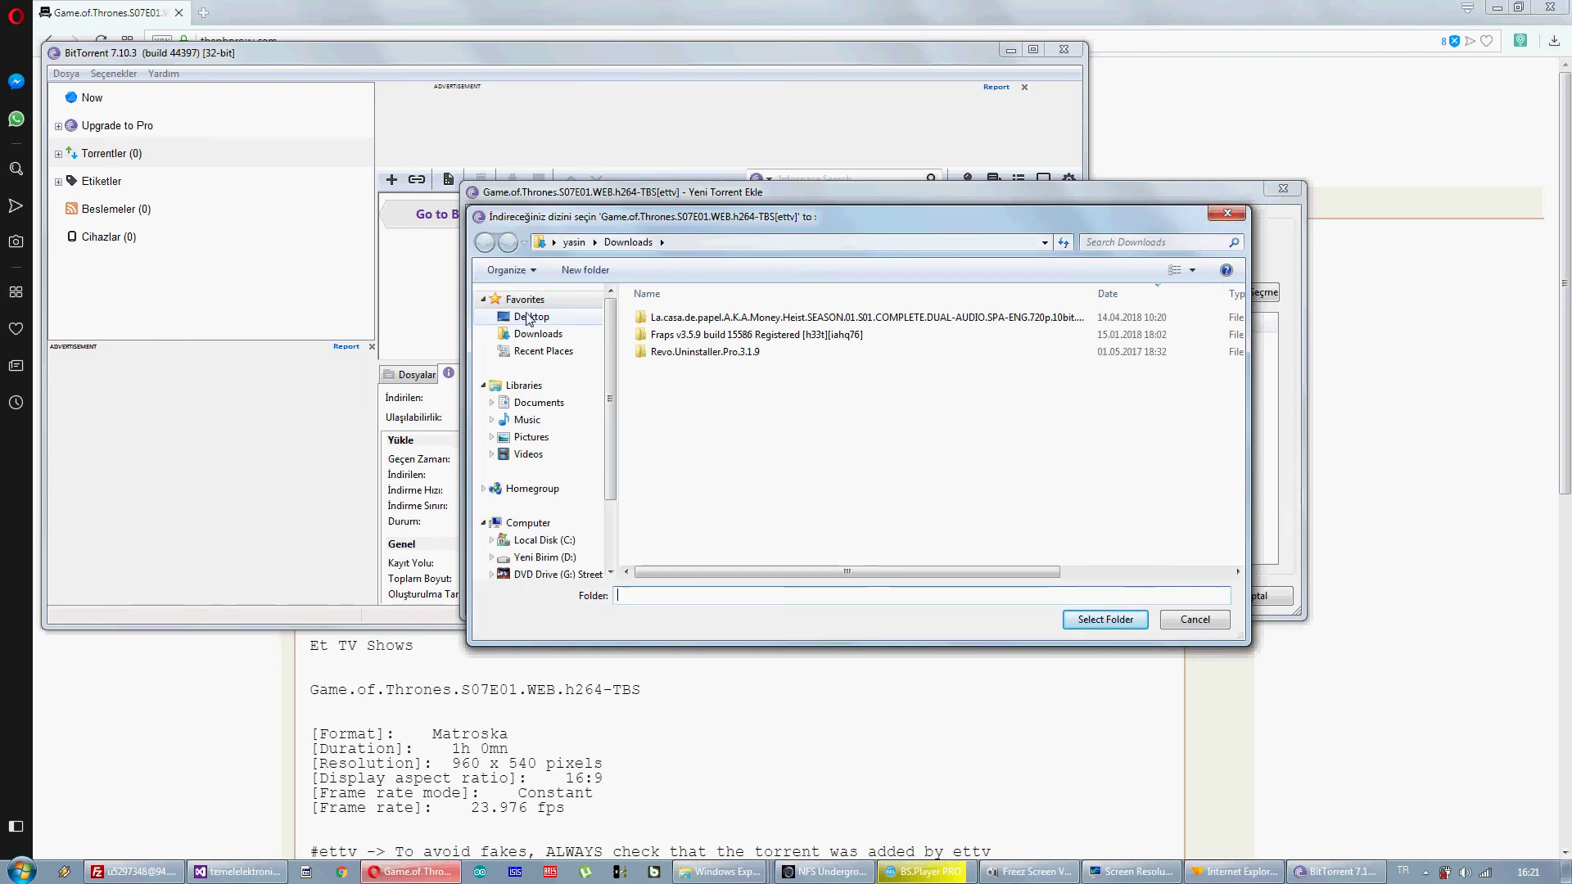
pyautogui.click(1099, 623)
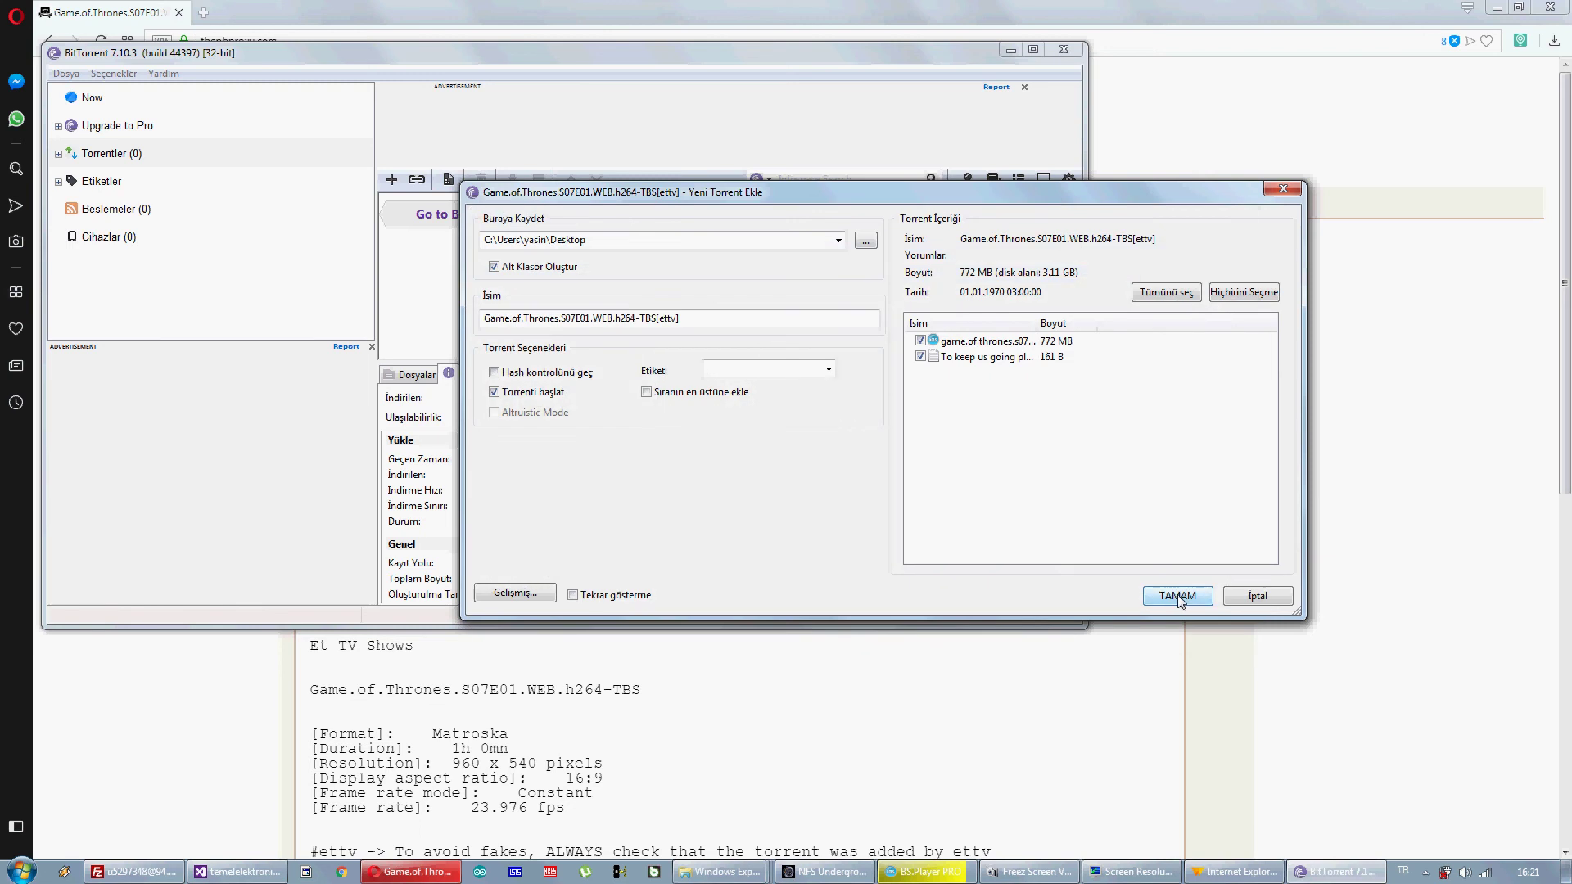
pyautogui.click(1179, 598)
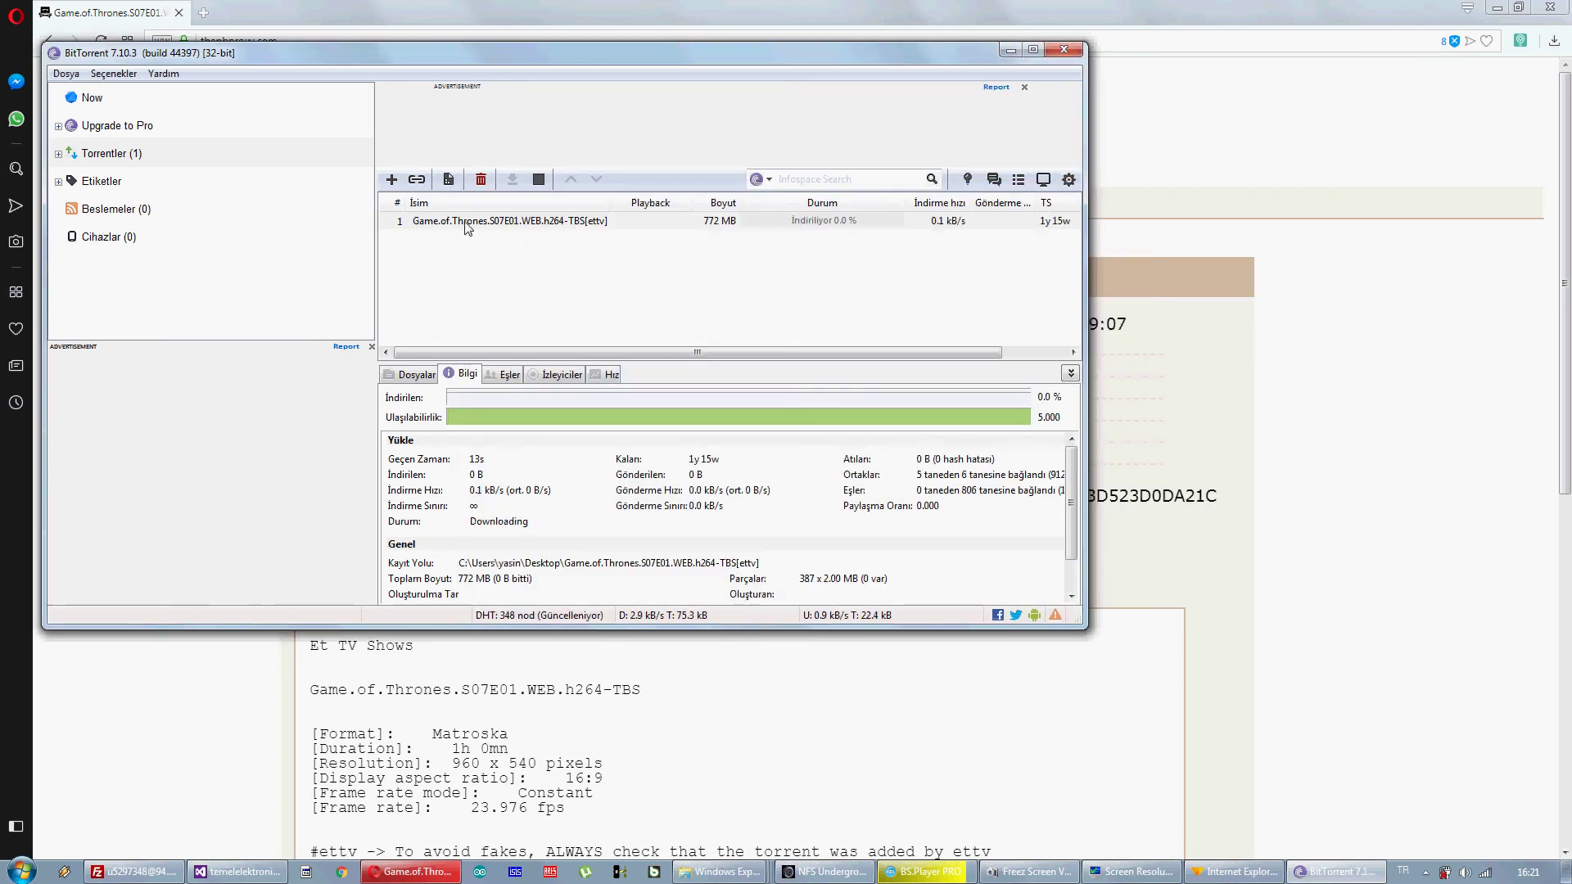
# - Maximize the BitTorrent window and examine the files included in the downloading torrent
pyautogui.doubleClick(508, 54)
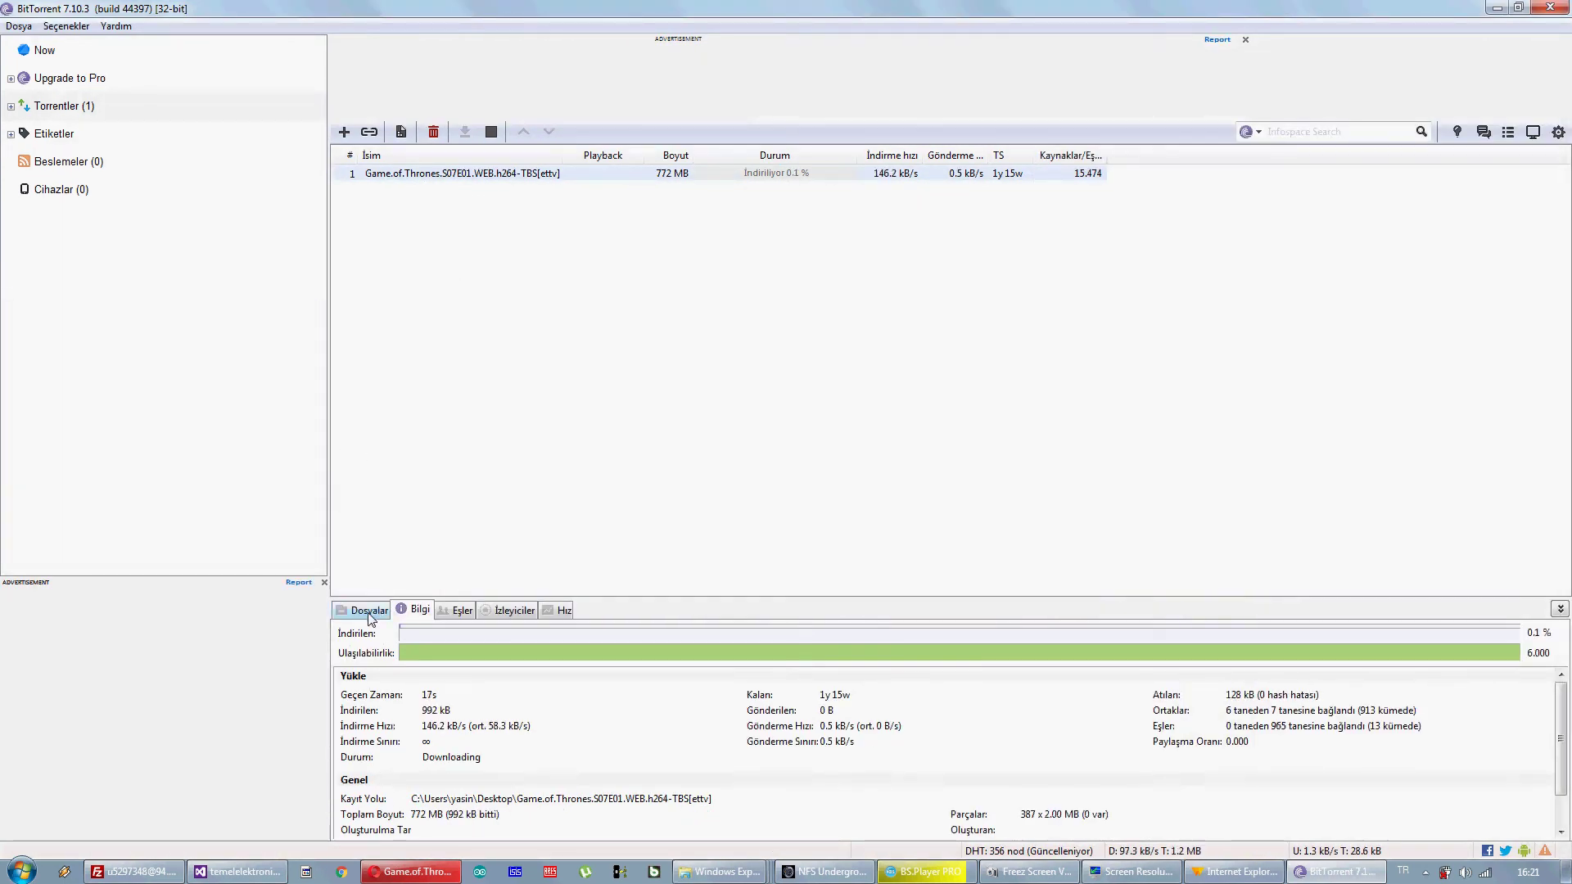
pyautogui.click(376, 610)
pyautogui.click(502, 654)
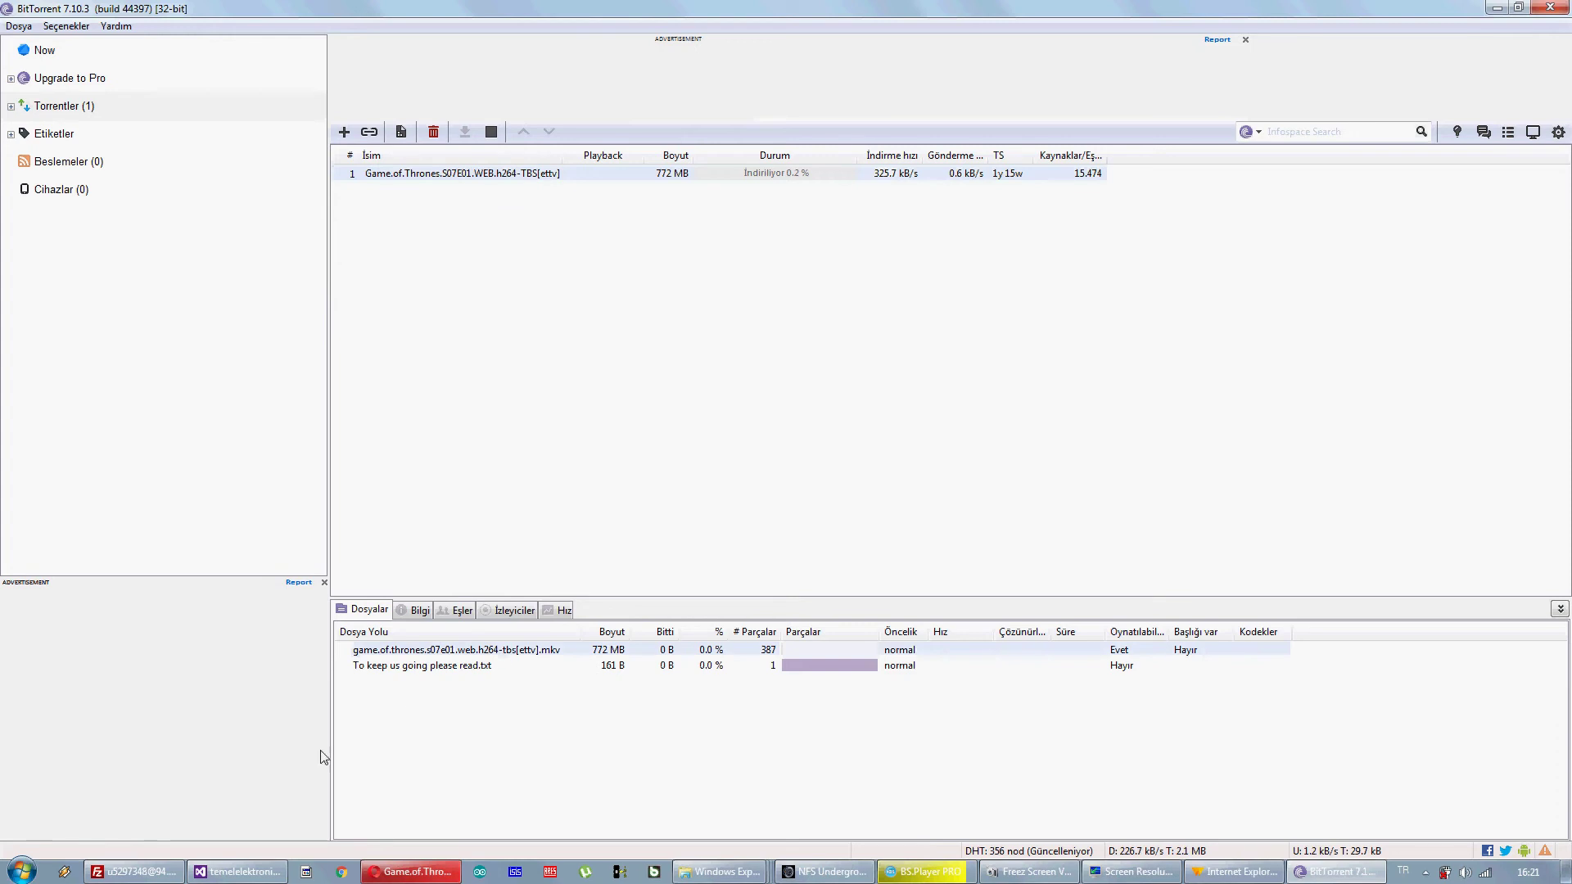
pyautogui.click(447, 666)
pyautogui.click(449, 653)
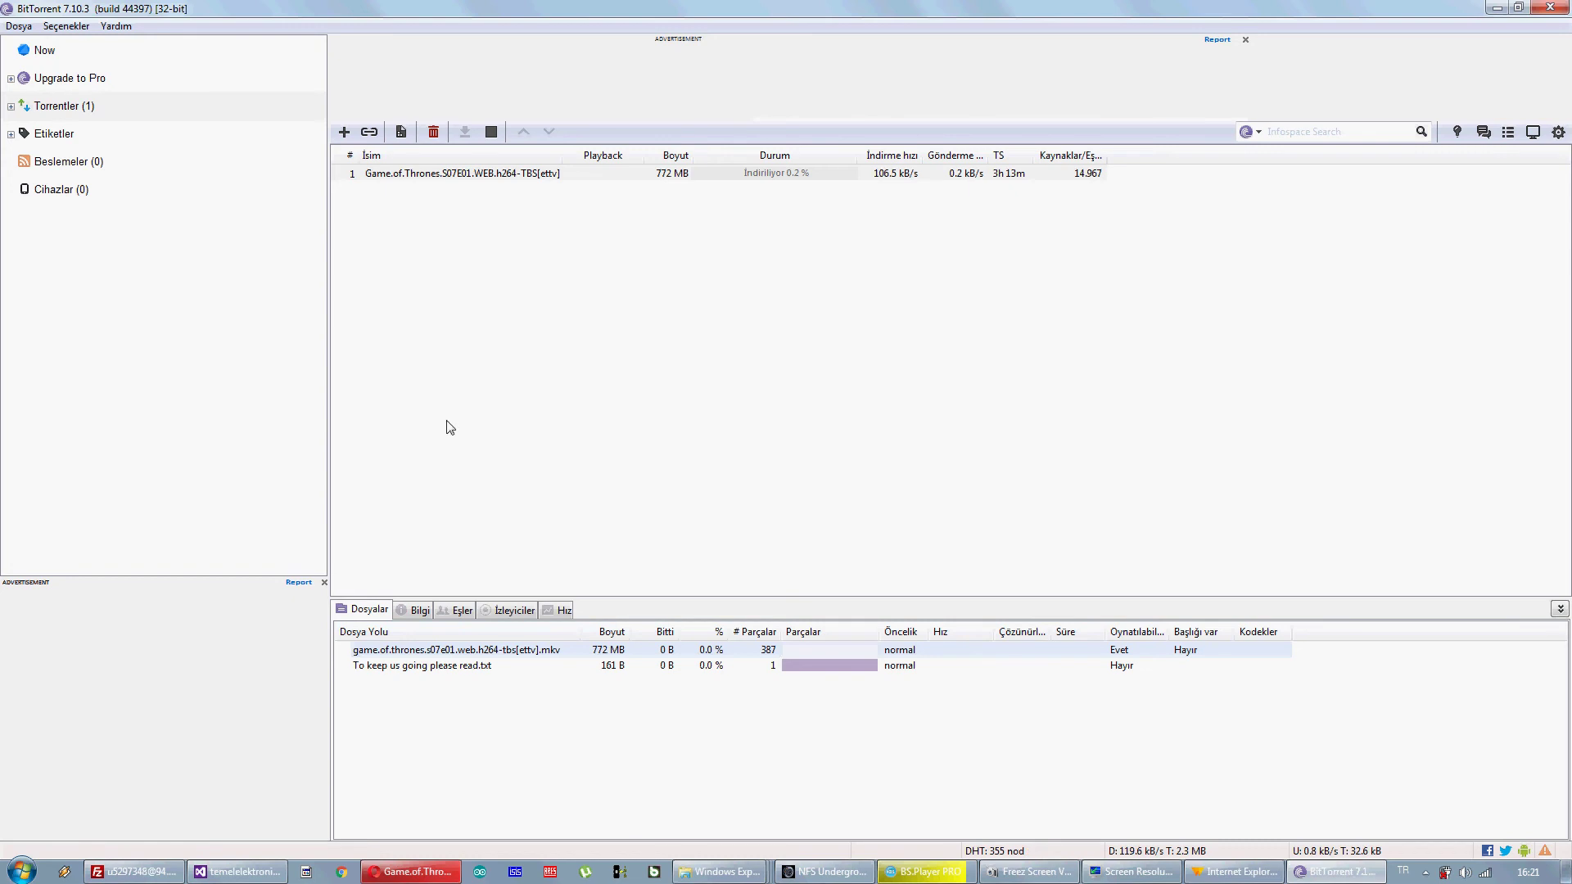
# - Review the torrent's general information and connected peers in an enlarged details area, and return to its file list
pyautogui.click(419, 610)
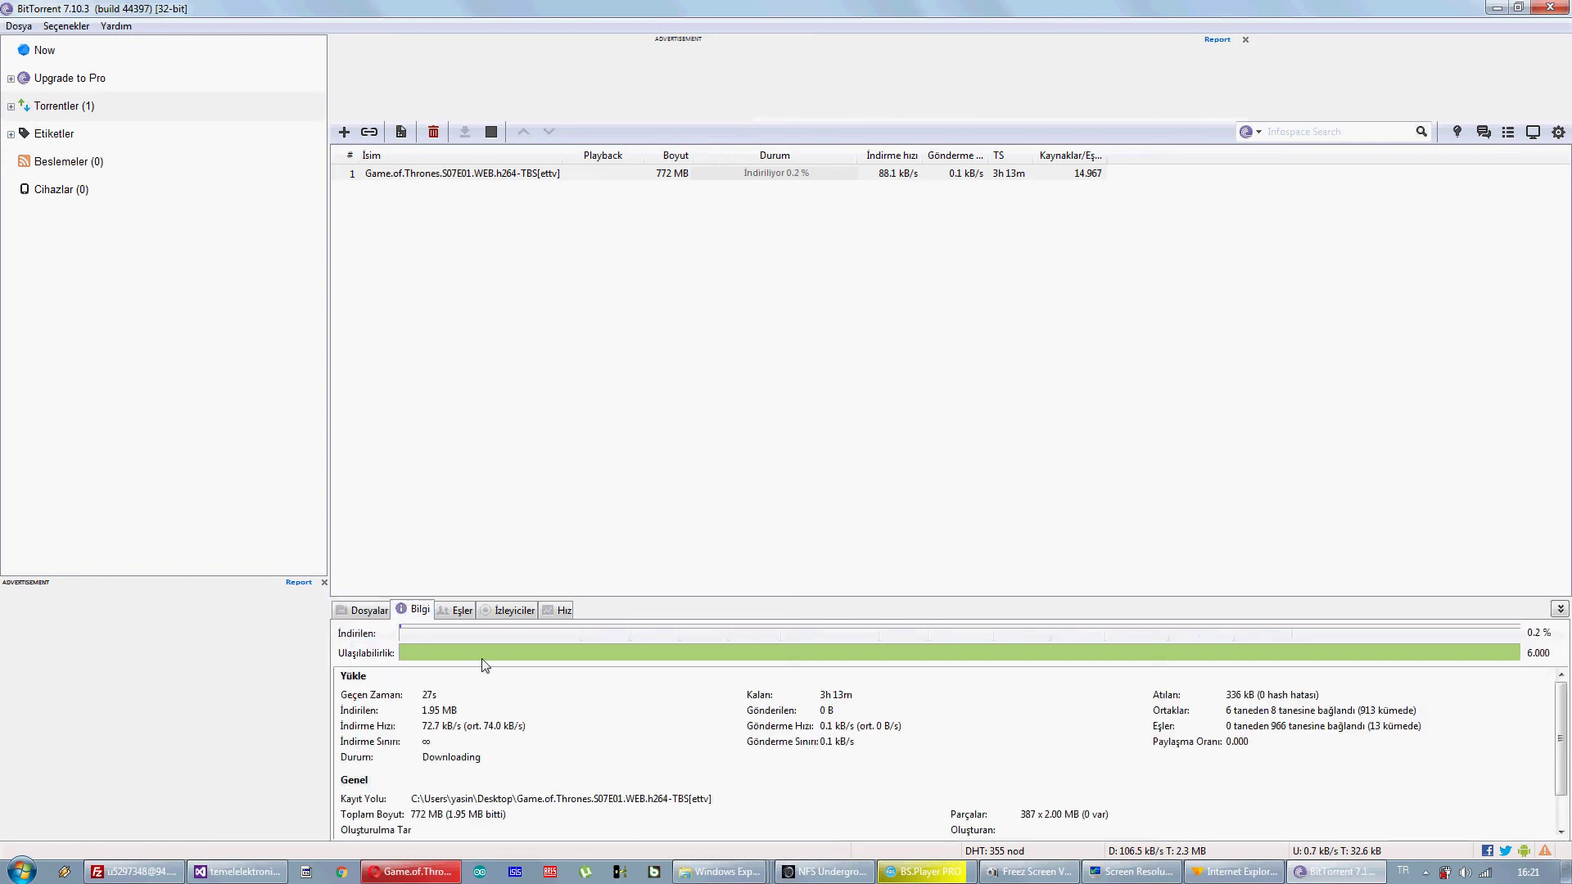
pyautogui.click(460, 610)
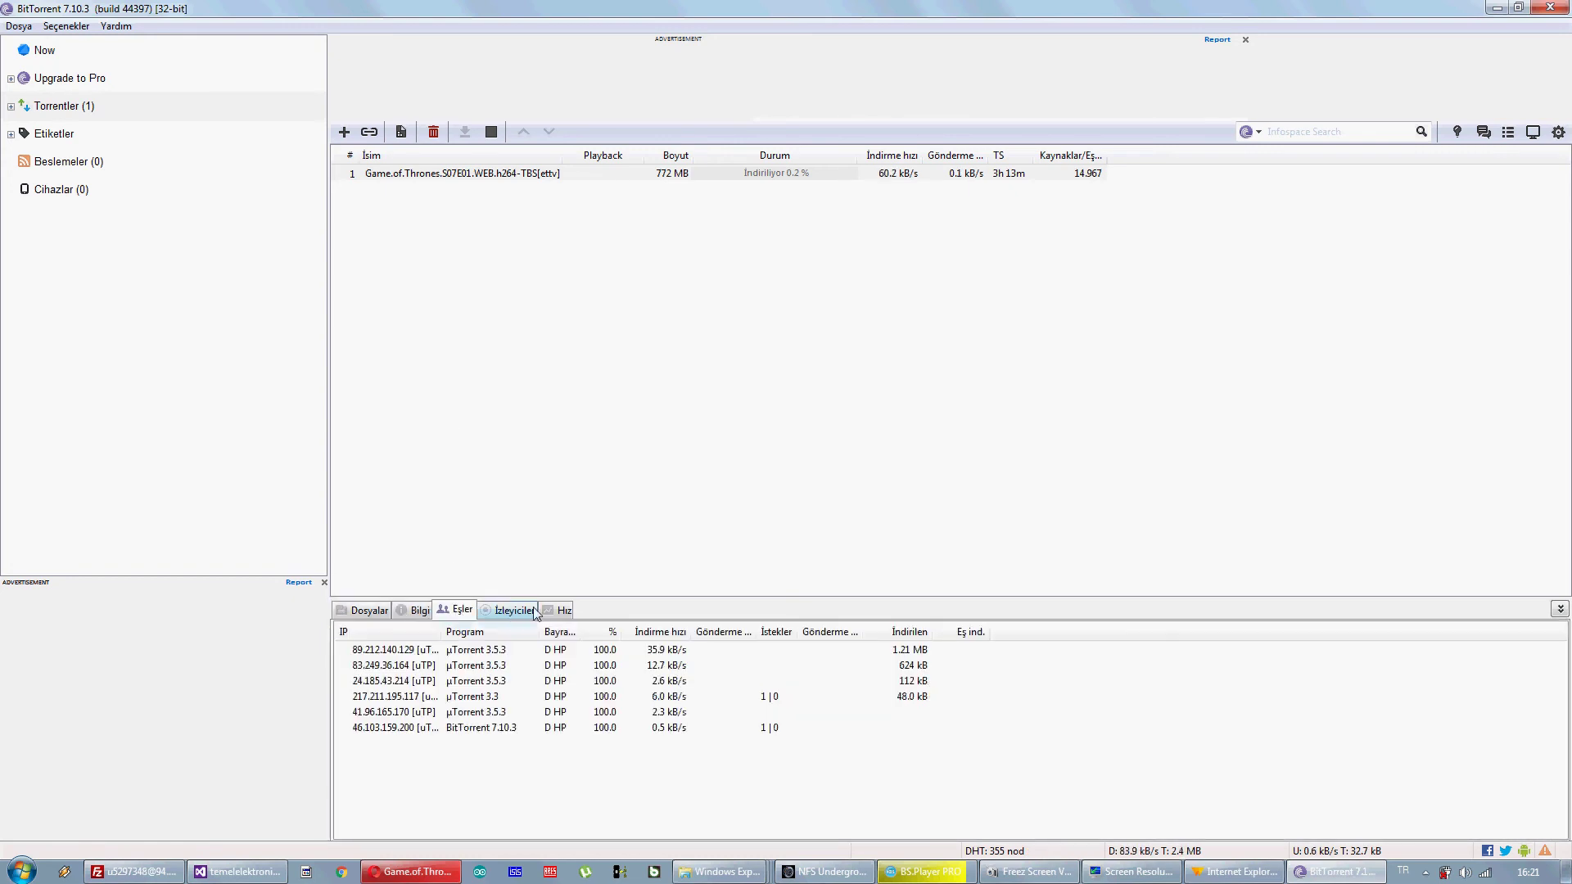
pyautogui.moveTo(616, 606); pyautogui.dragTo(613, 375)
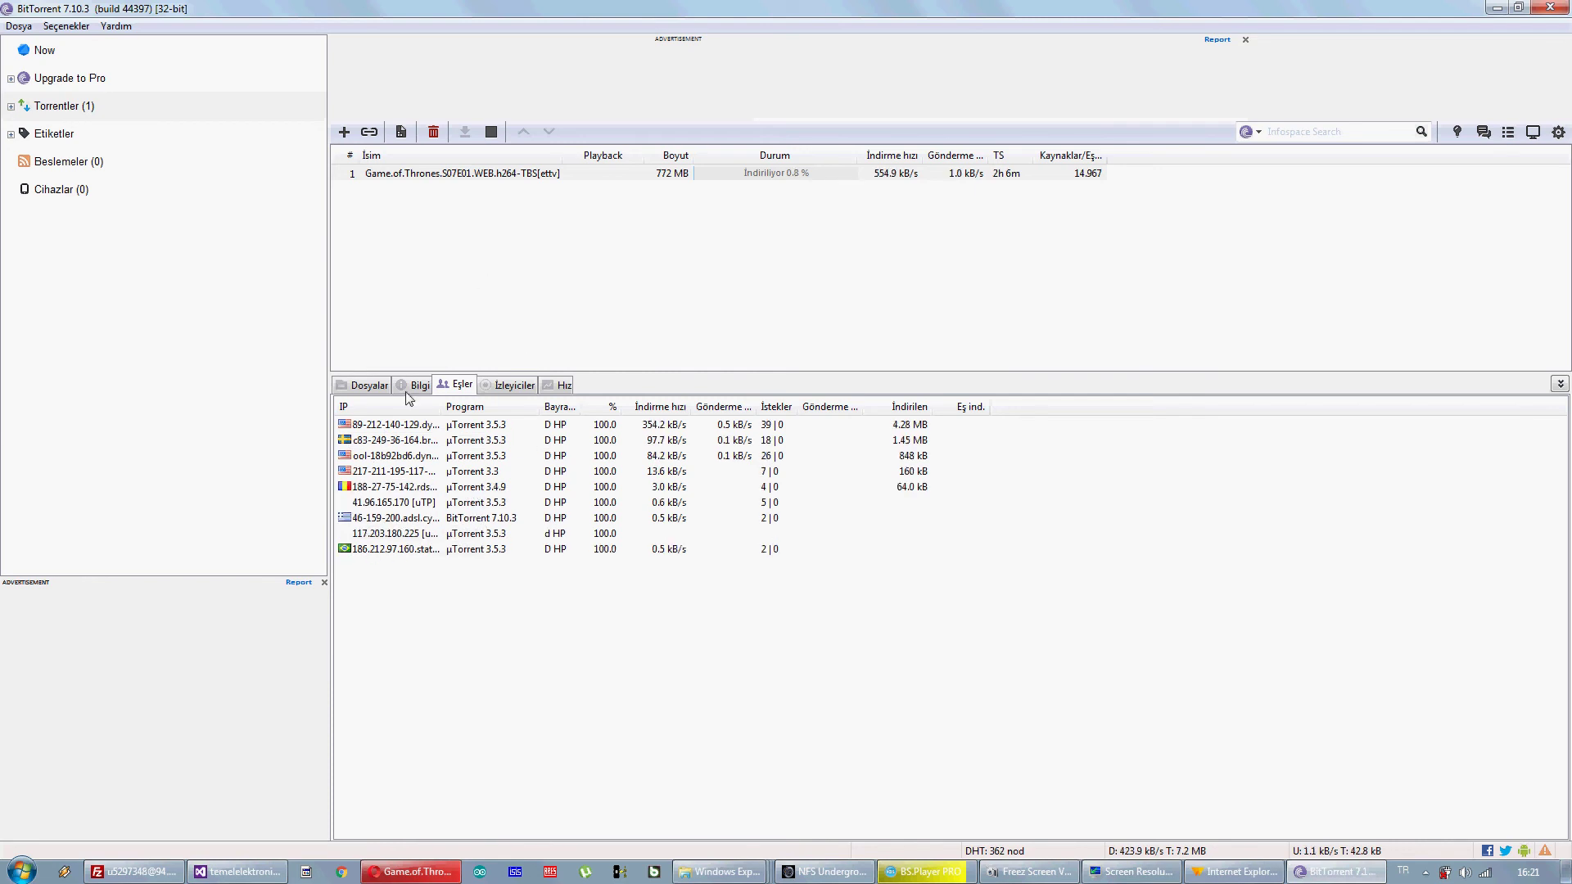
pyautogui.click(363, 385)
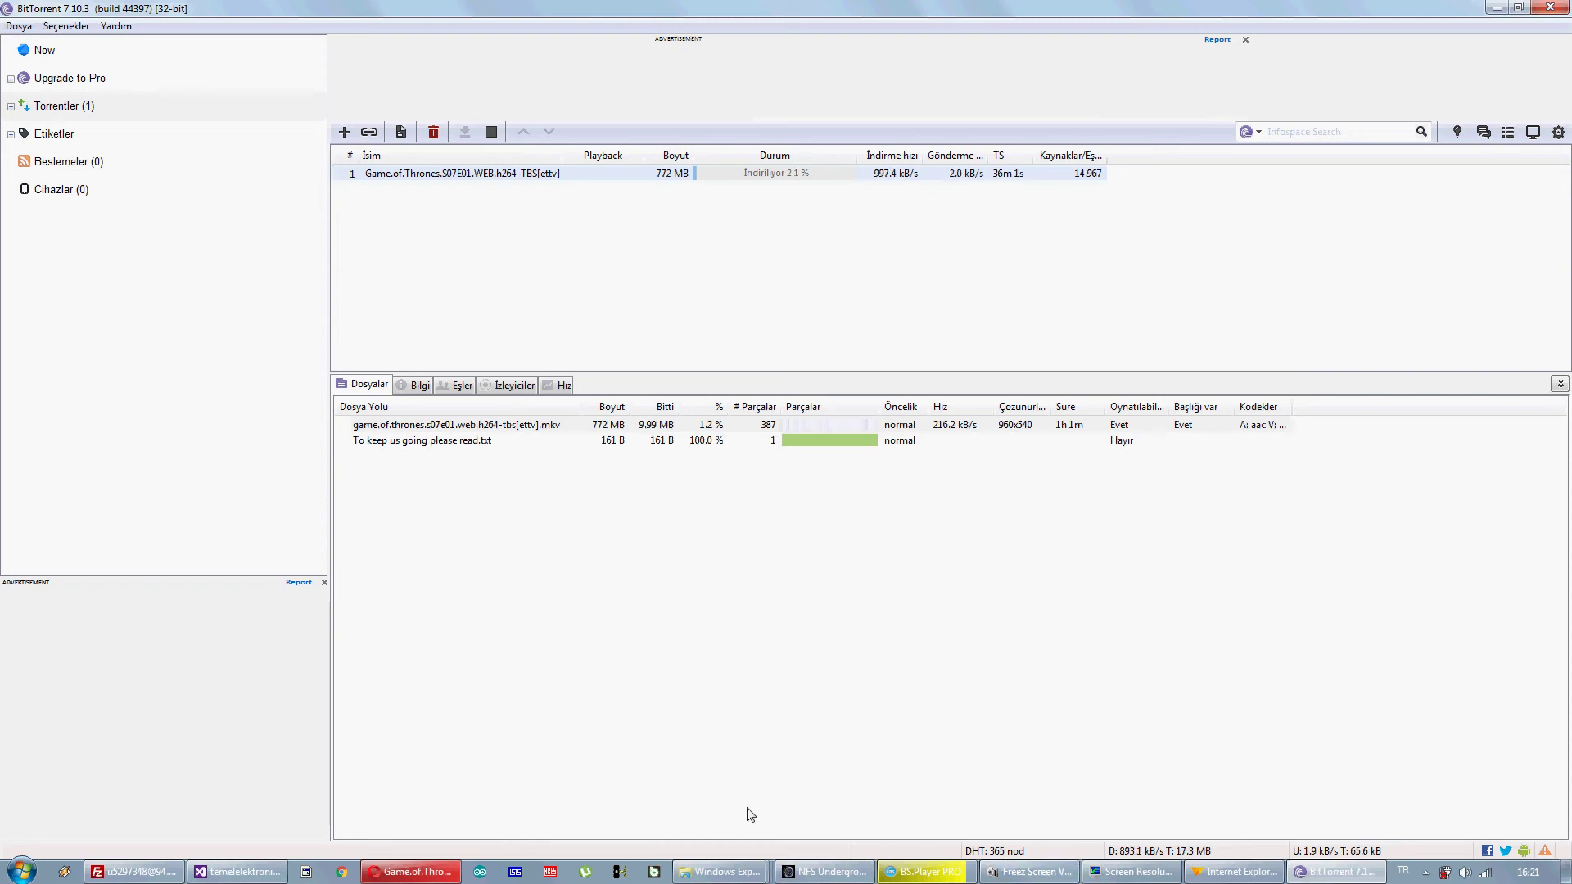
# - Switch to the Opera browser and review the torrent page's description and comments
pyautogui.click(379, 870)
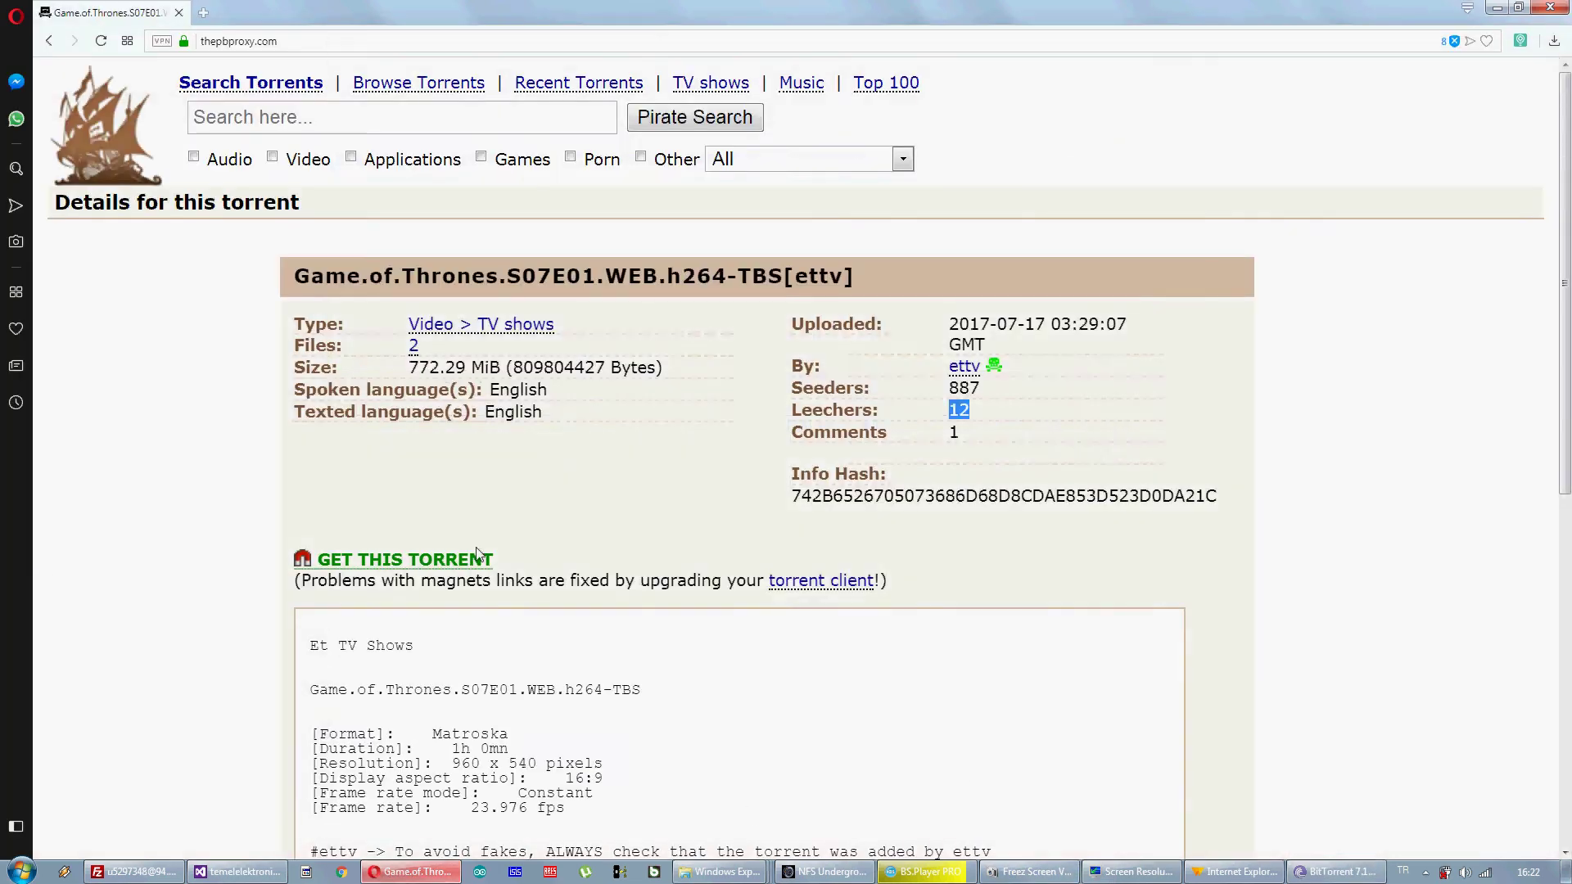
pyautogui.scroll(-10, 450, 575)
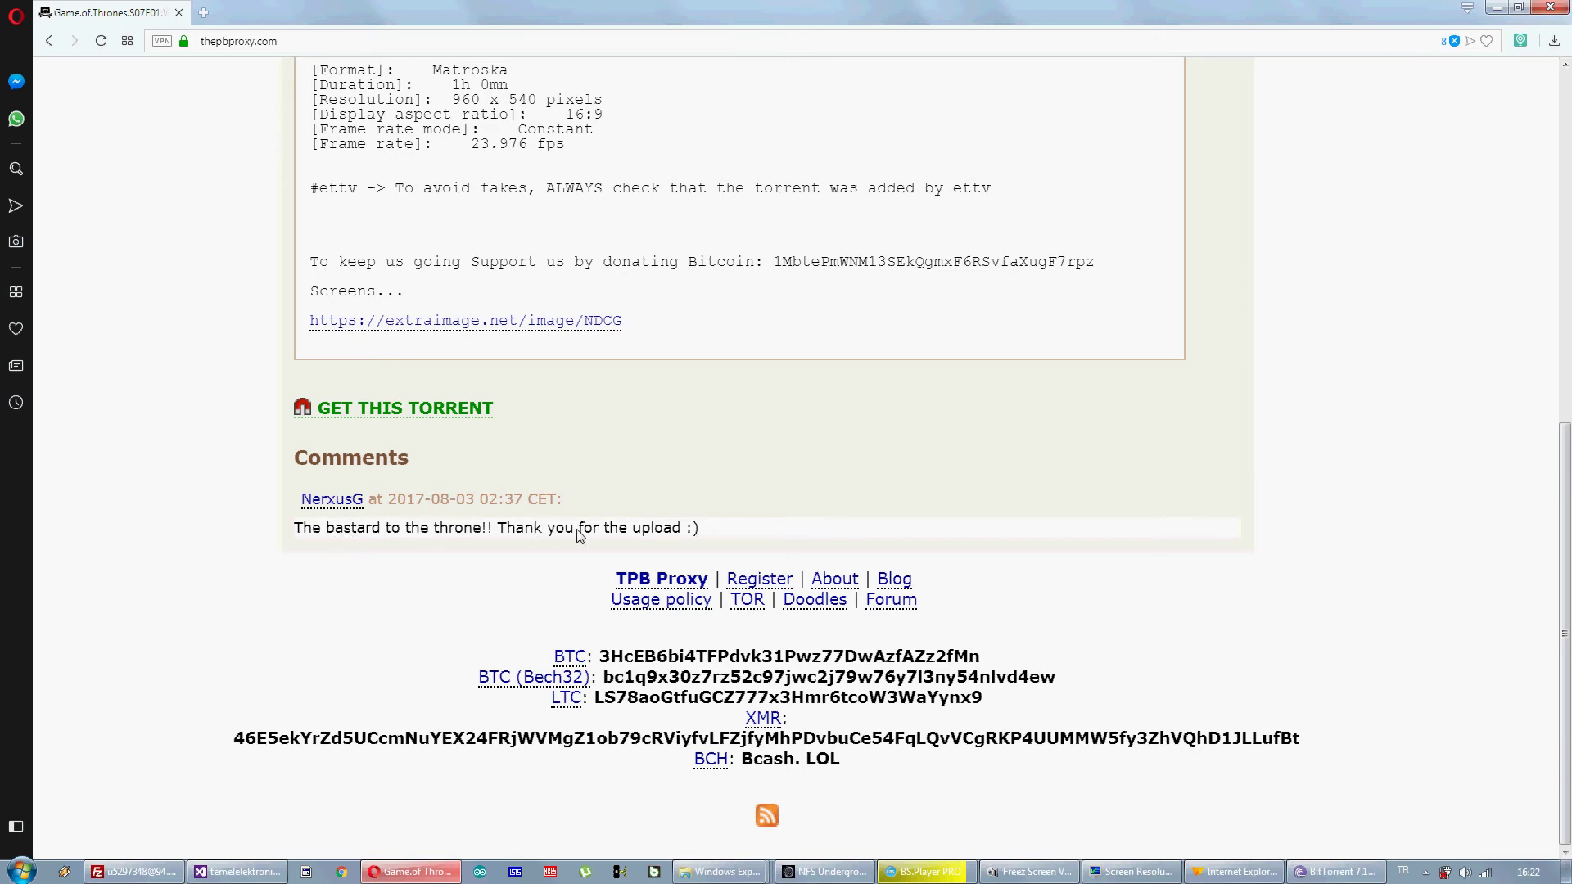
pyautogui.scroll(7, 631, 560)
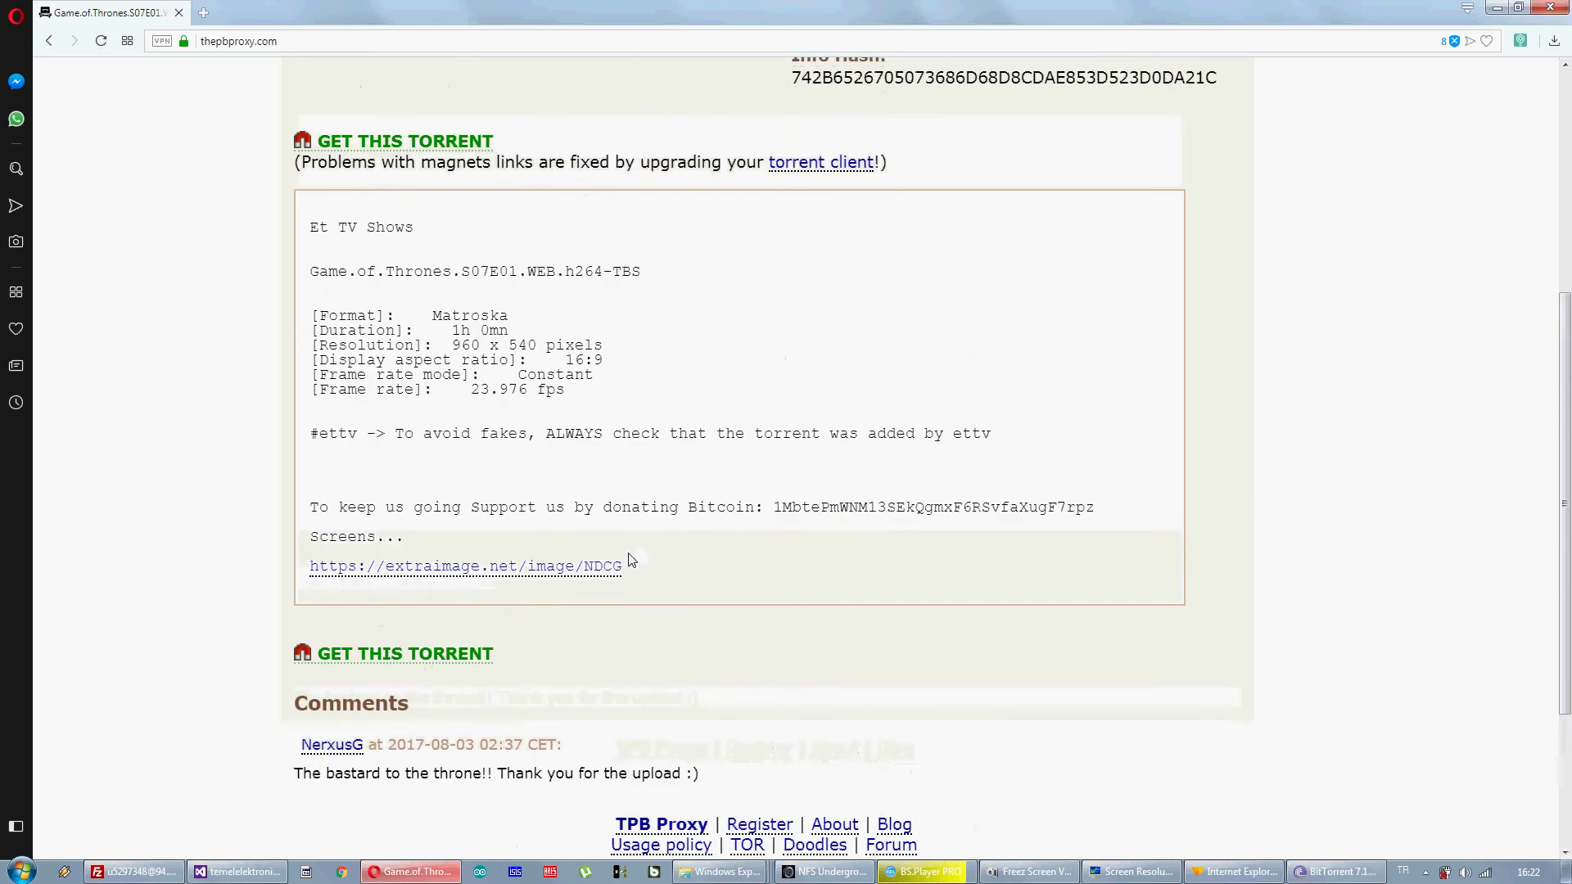
pyautogui.scroll(1, 631, 560)
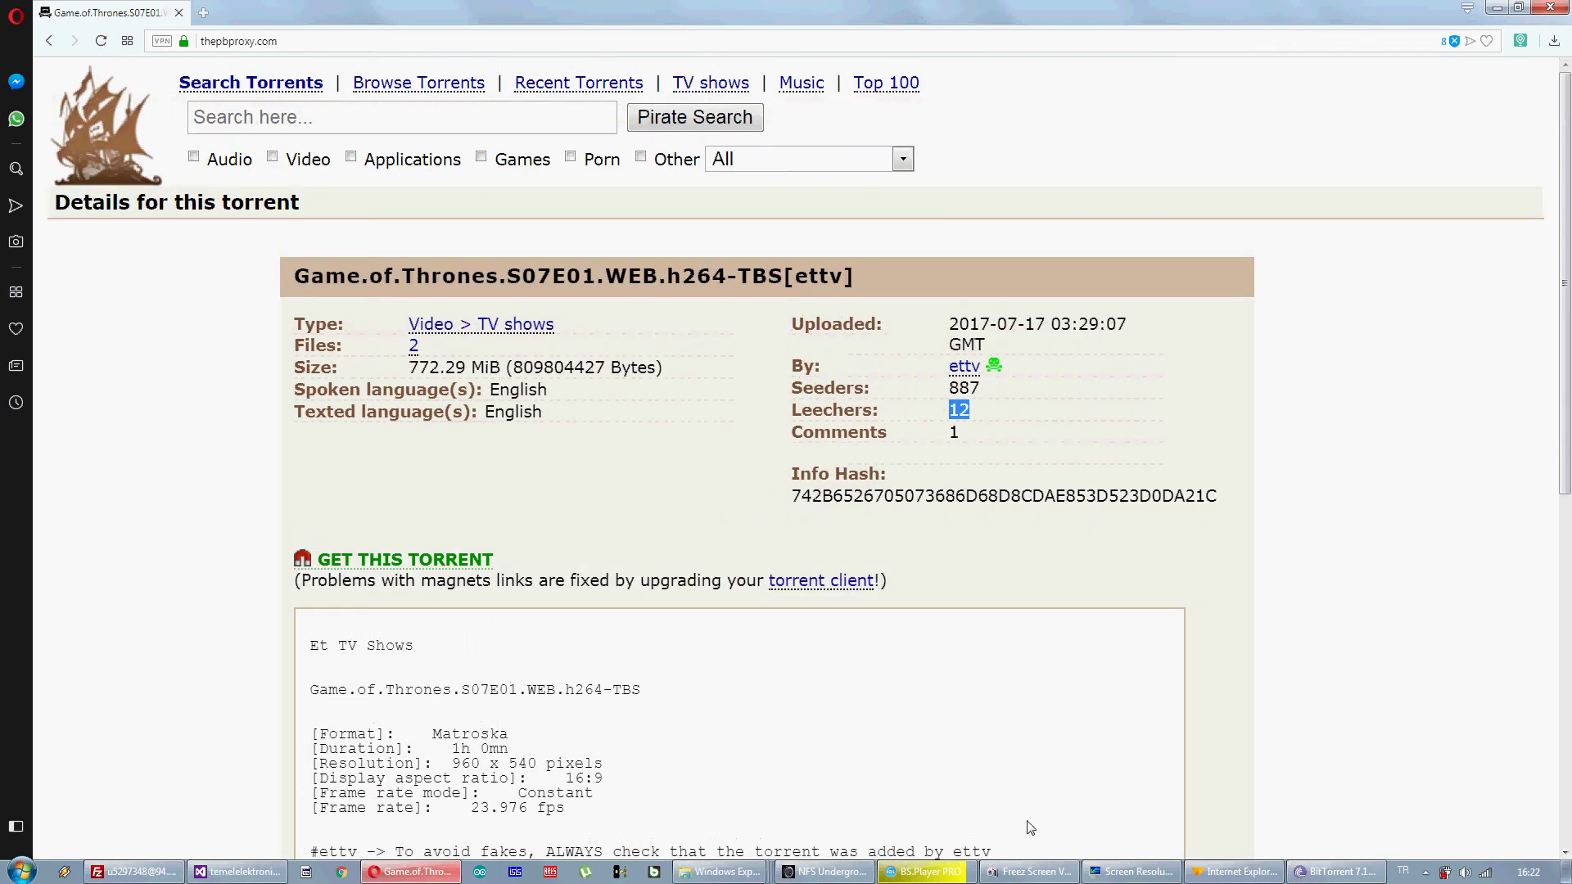
# - Switch to BitTorrent, limit the download speed to 100 kB/s and display the speed graph
pyautogui.click(1324, 869)
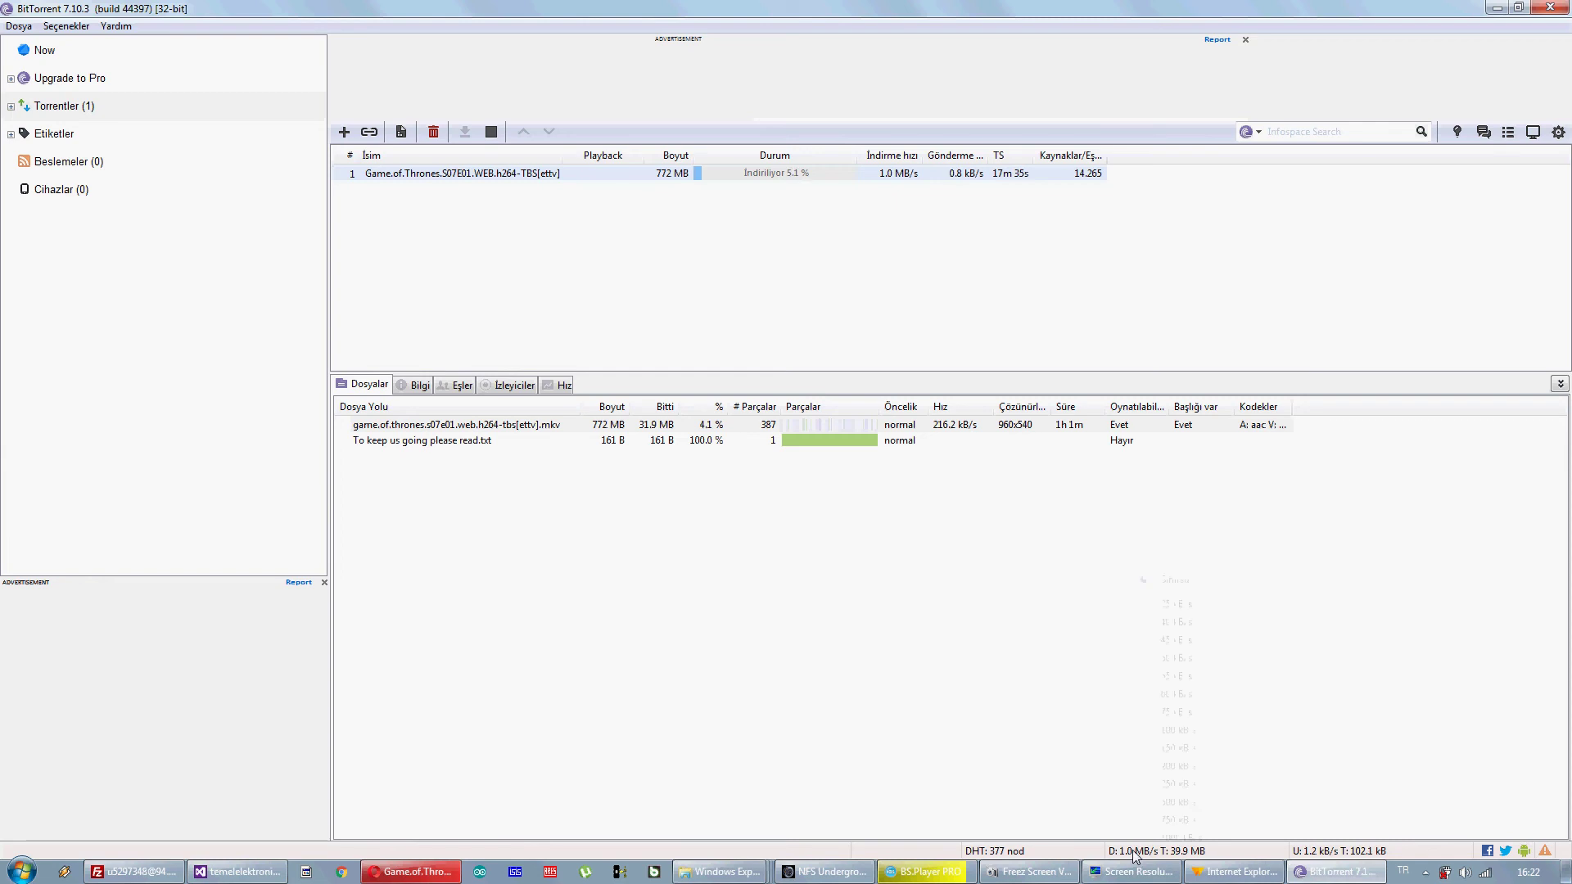
pyautogui.click(1188, 731)
pyautogui.click(563, 386)
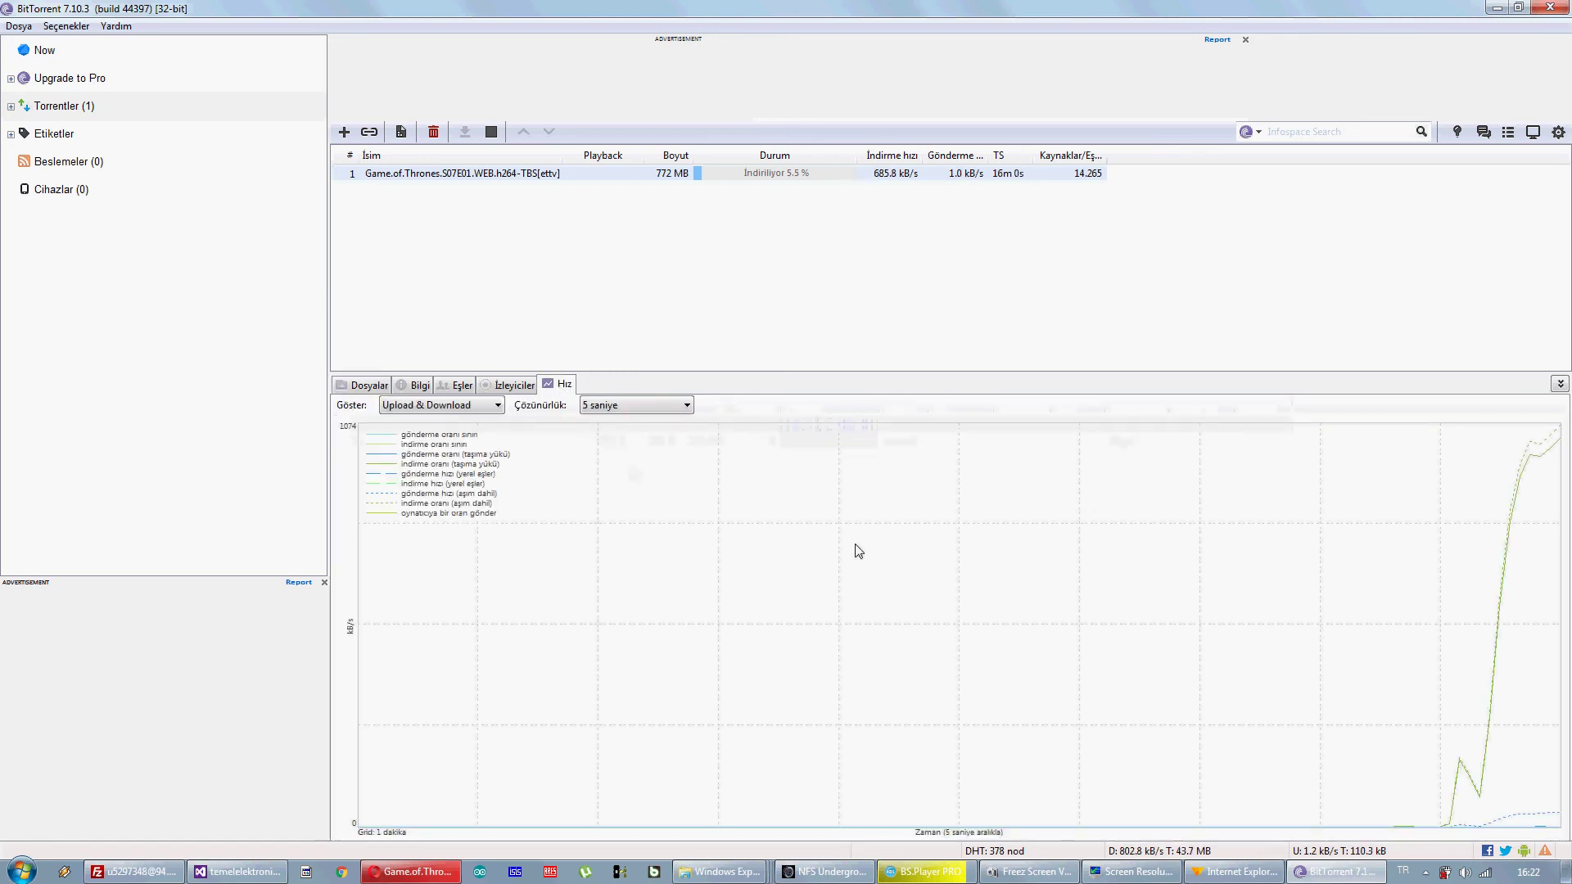
# - Set the download speed limit to unlimited (Sınırsız) and show the torrent's file list
pyautogui.rightClick(1168, 848)
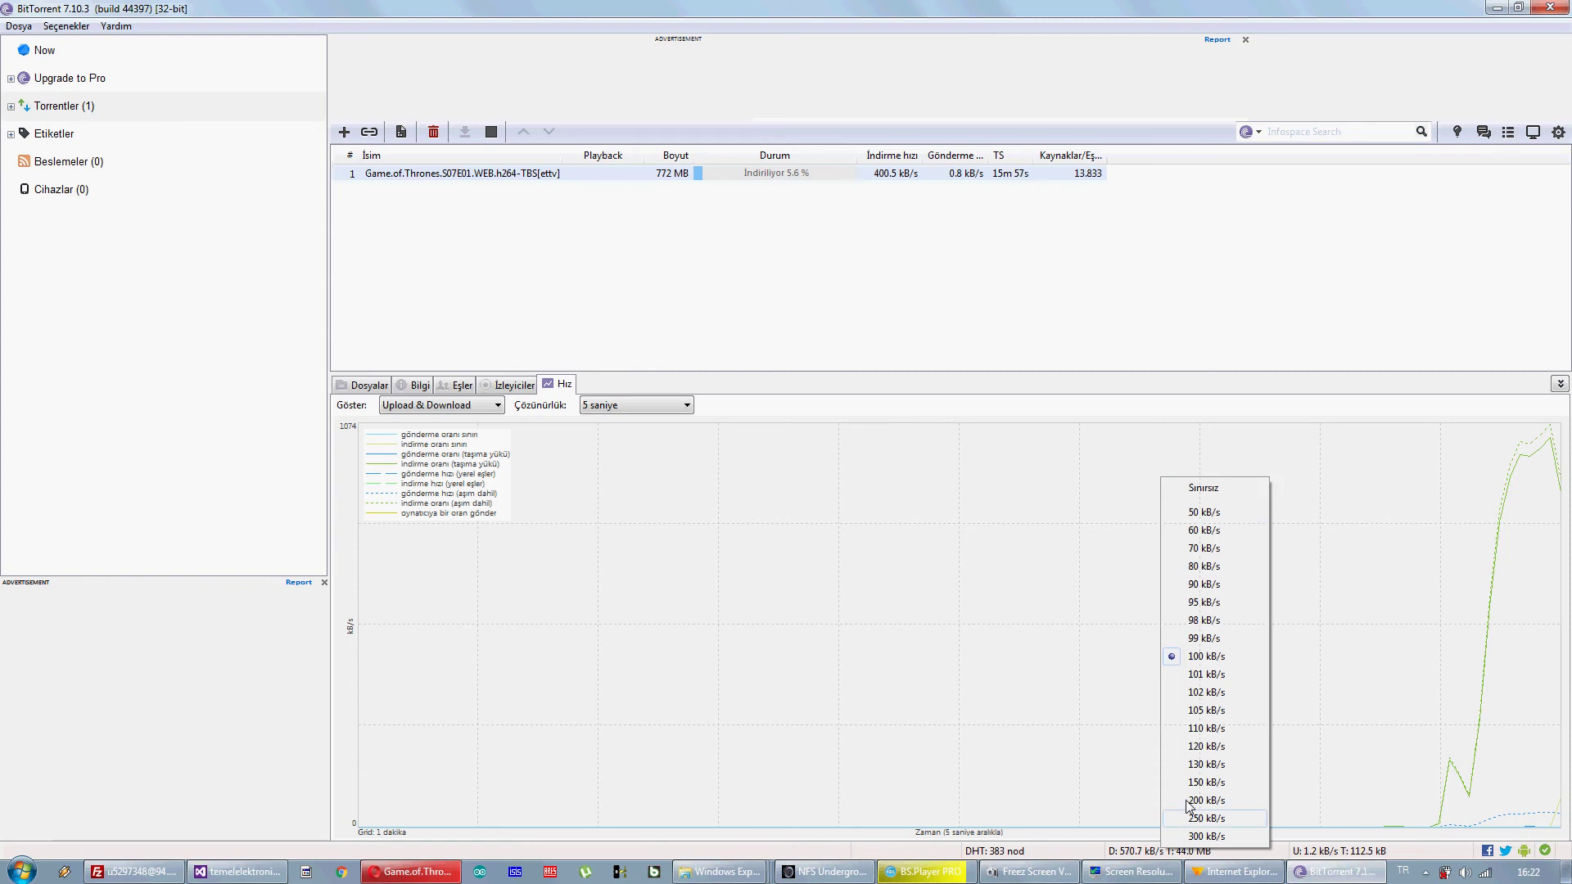
pyautogui.click(1204, 488)
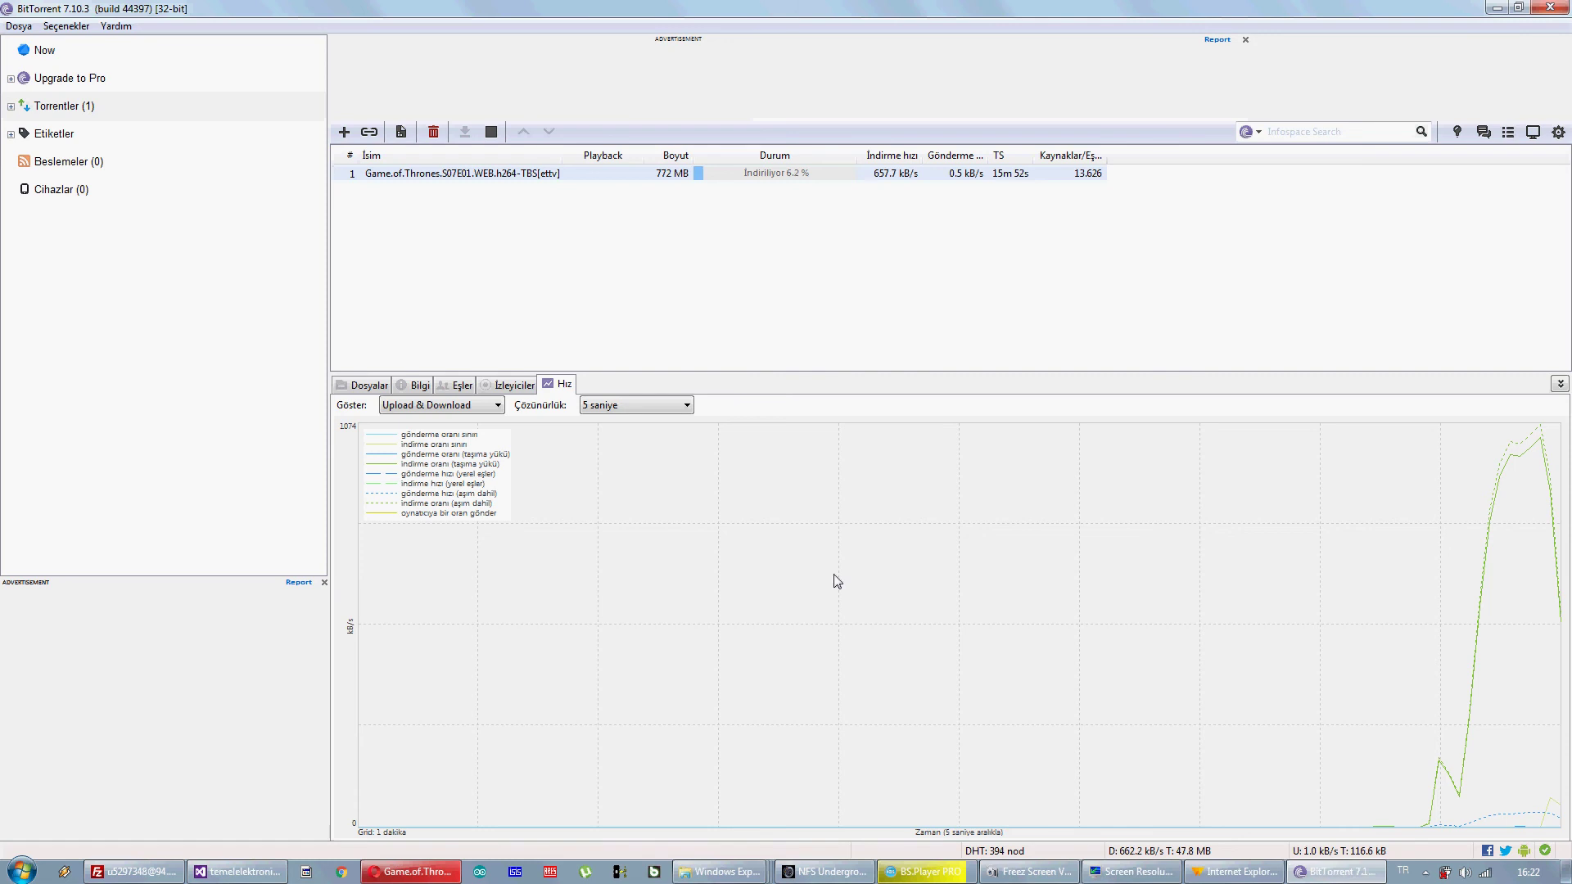
pyautogui.click(375, 388)
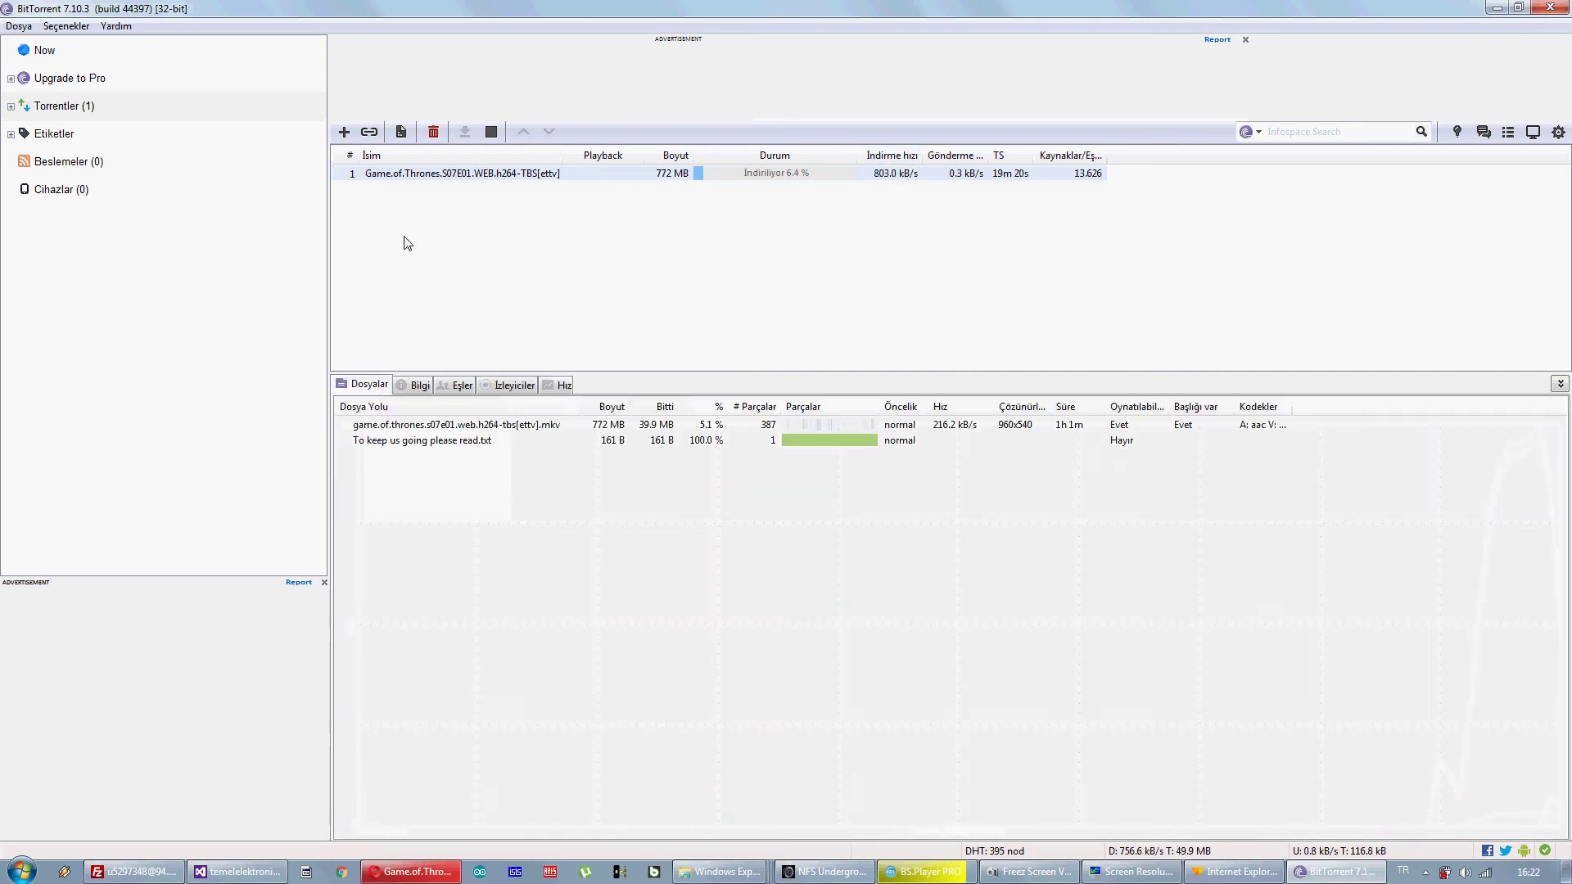
# - Choose a download location for the Game of Thrones torrent, browsing the Desktop and Downloads folders
pyautogui.click(458, 175)
pyautogui.press('Escape')
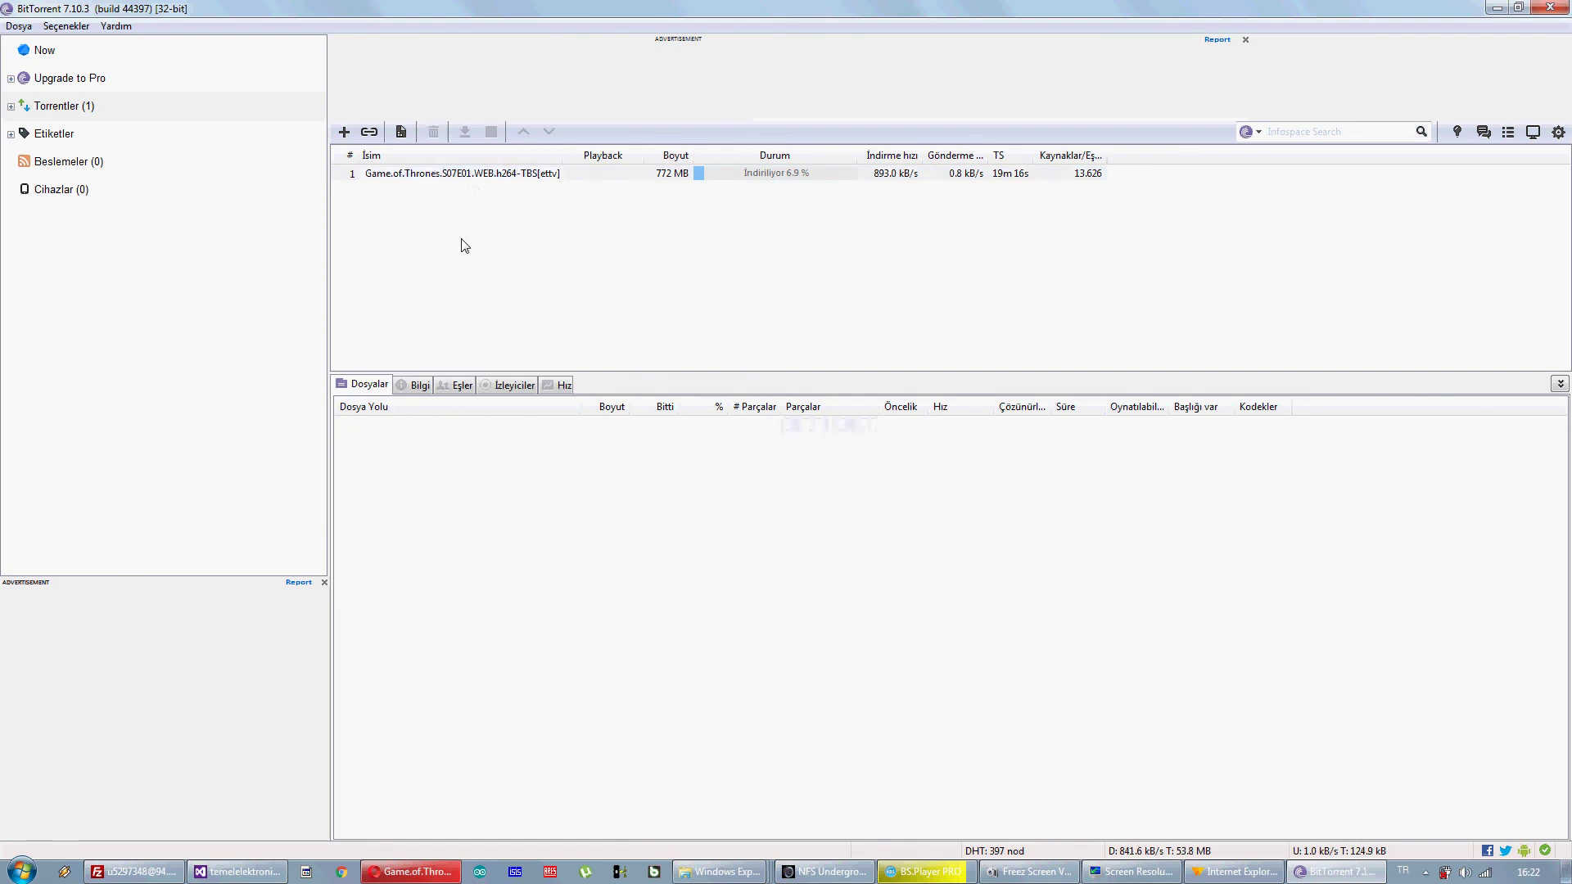
pyautogui.click(464, 177)
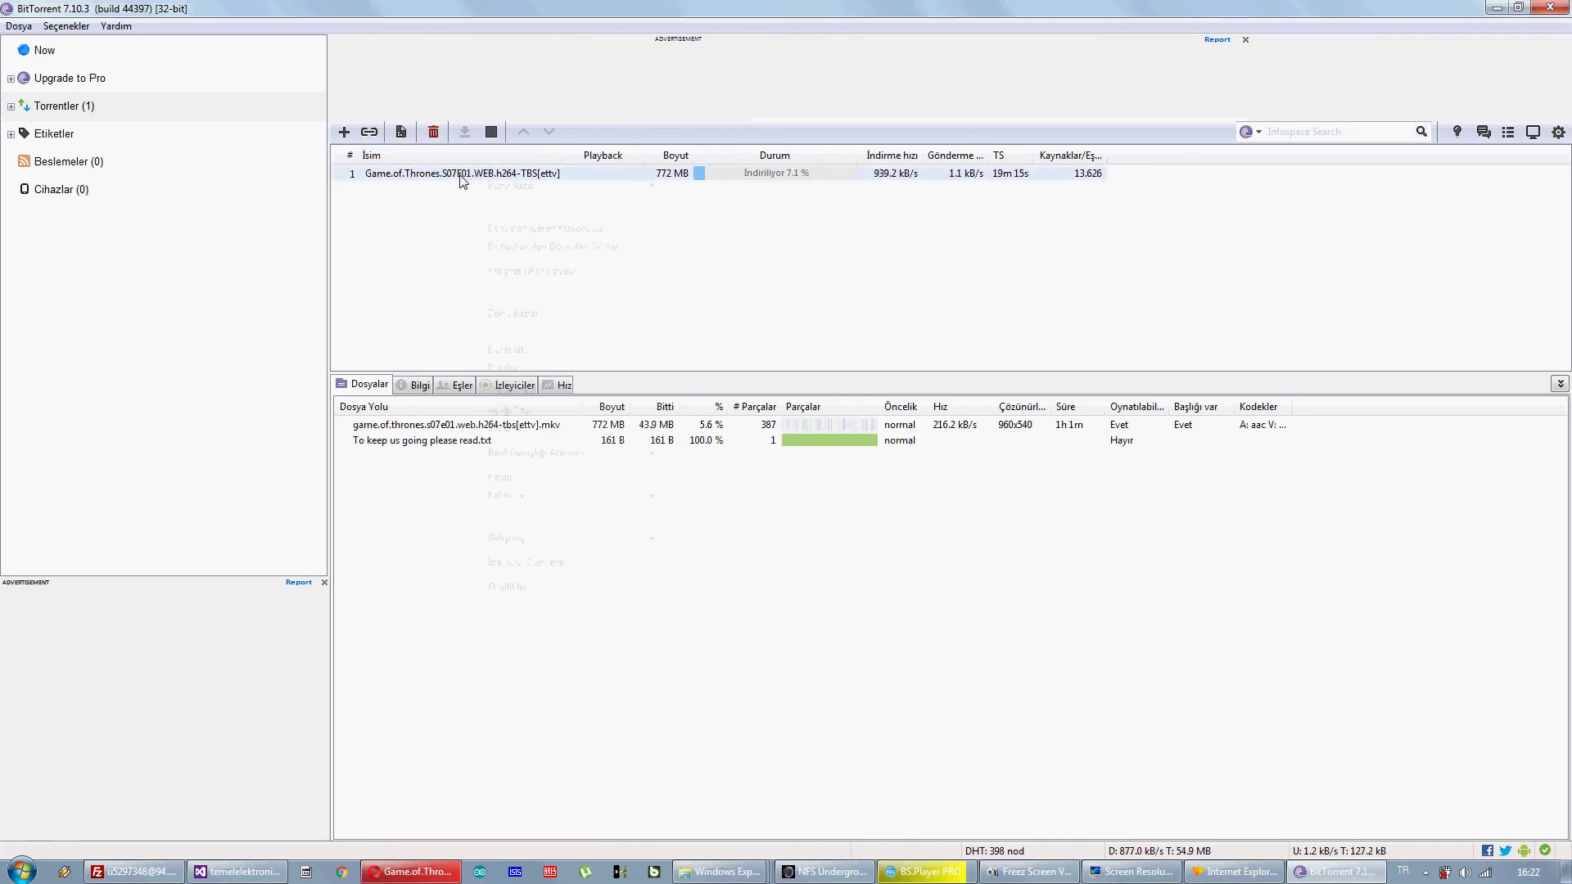
pyautogui.rightClick(460, 177)
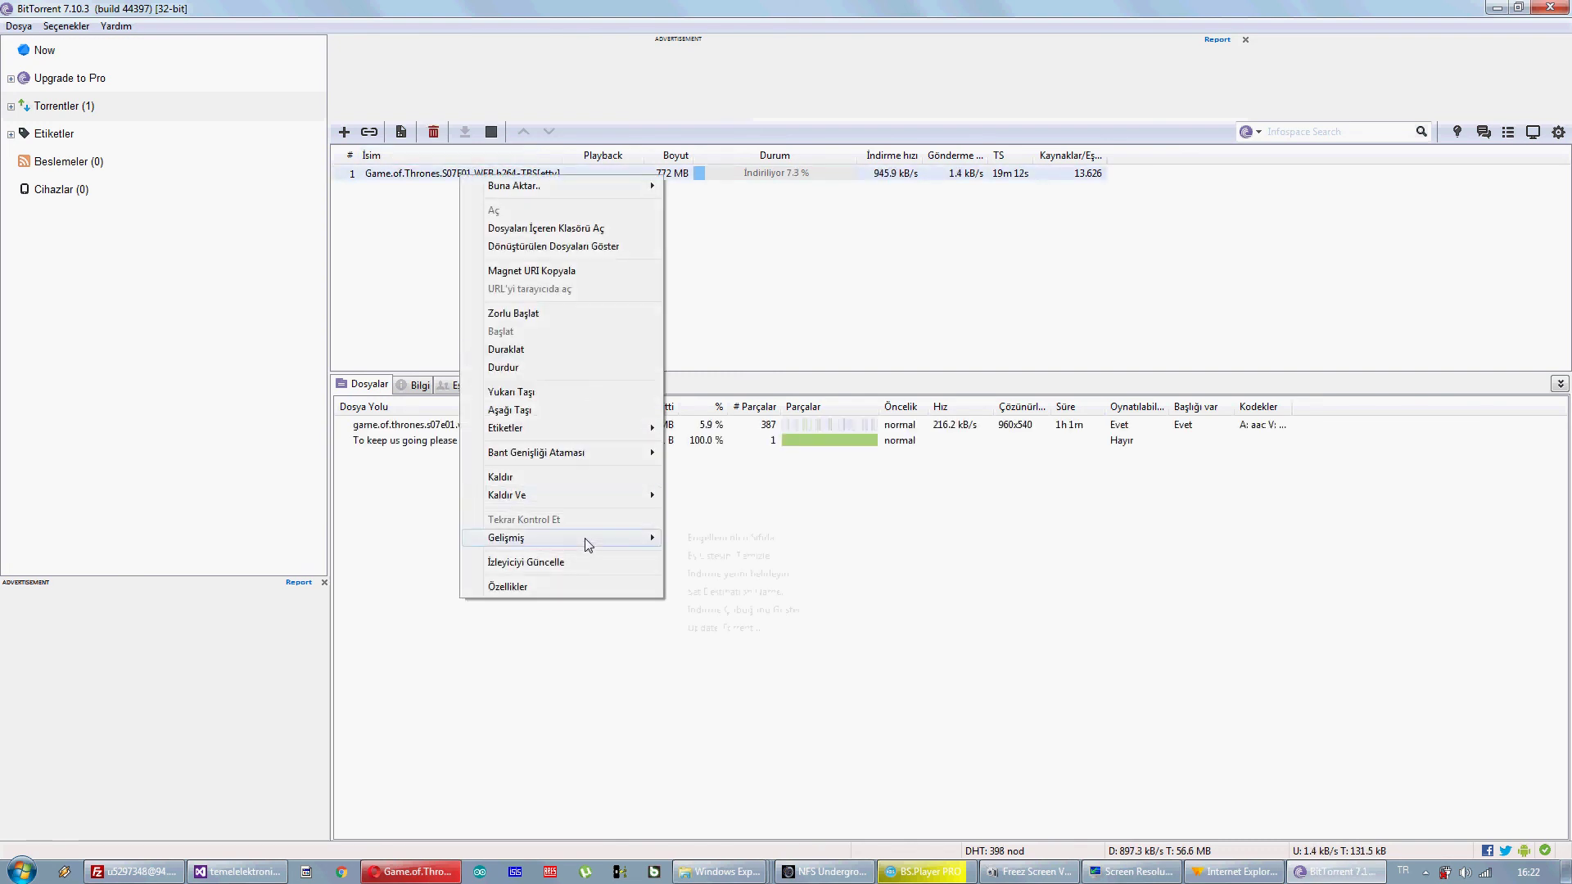
pyautogui.moveTo(588, 544)
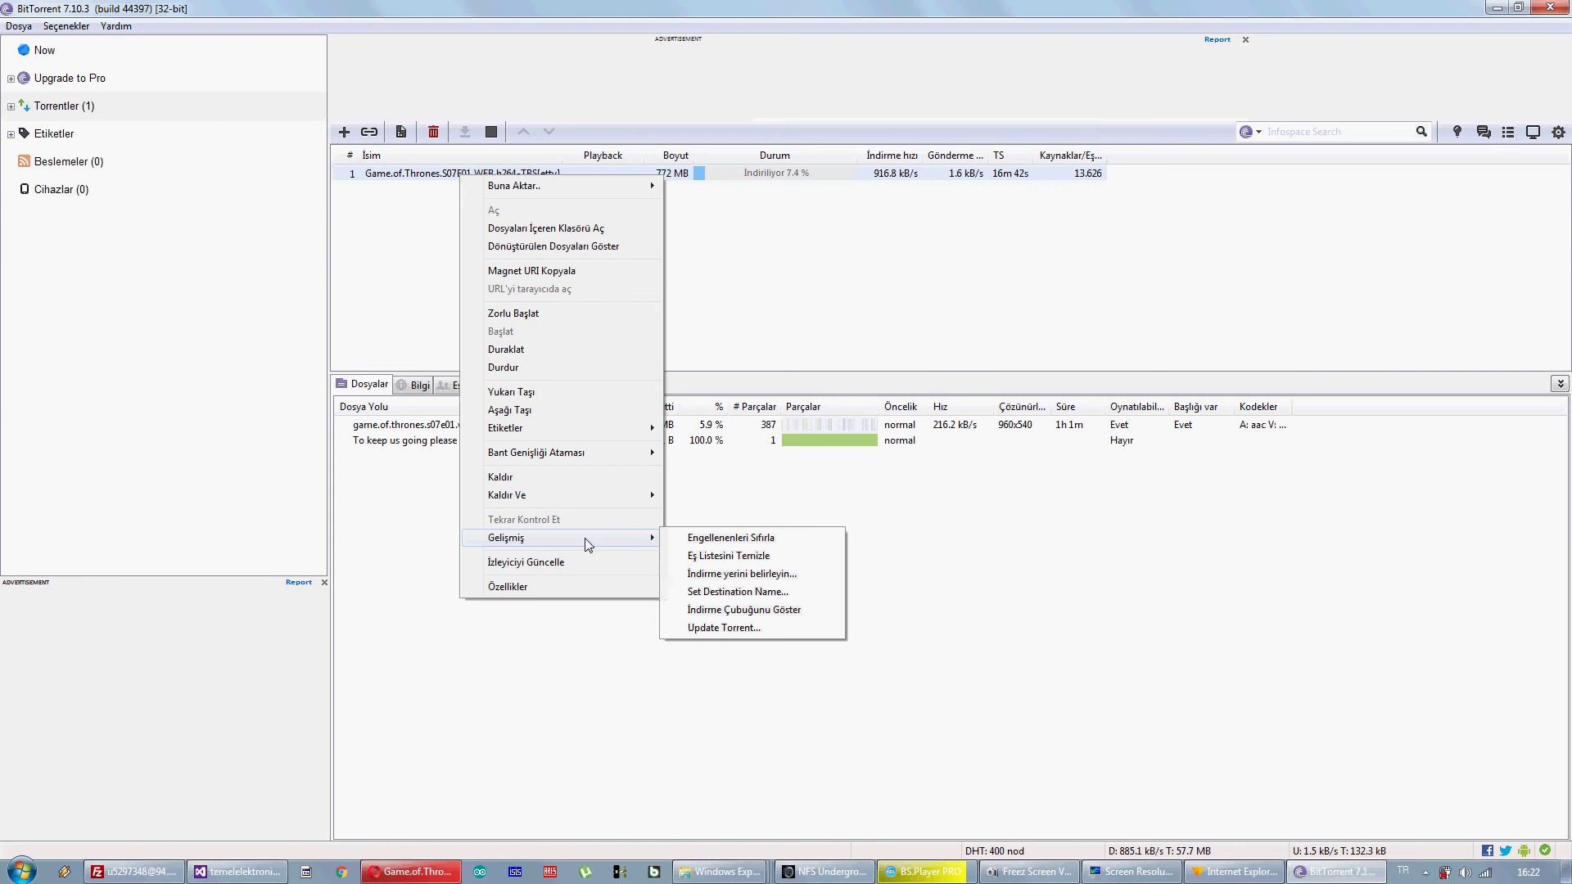
pyautogui.click(751, 582)
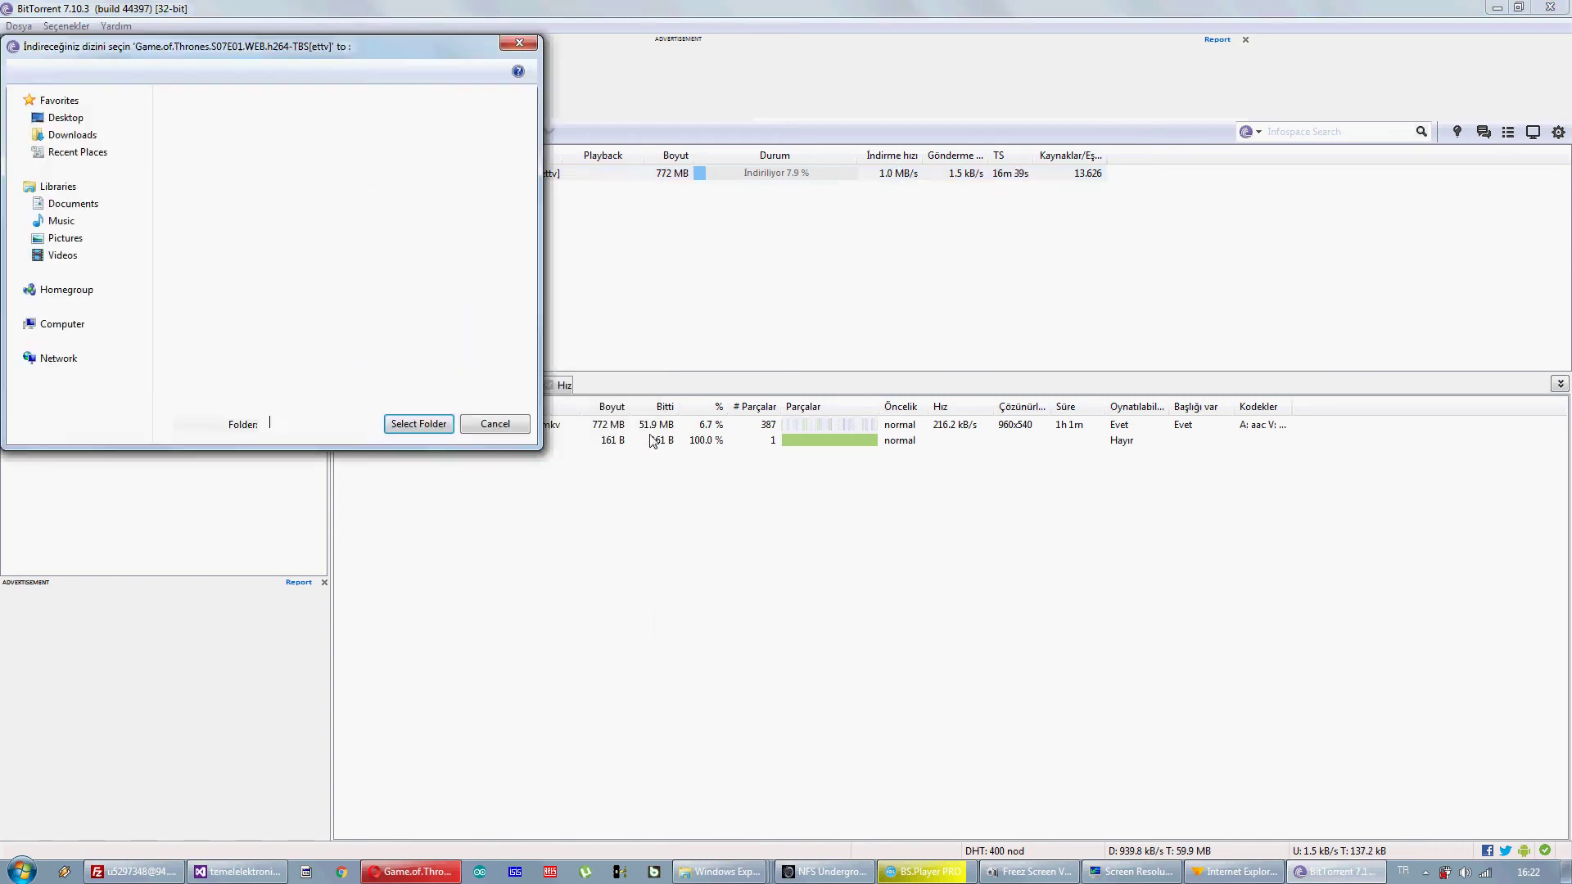
pyautogui.click(74, 147)
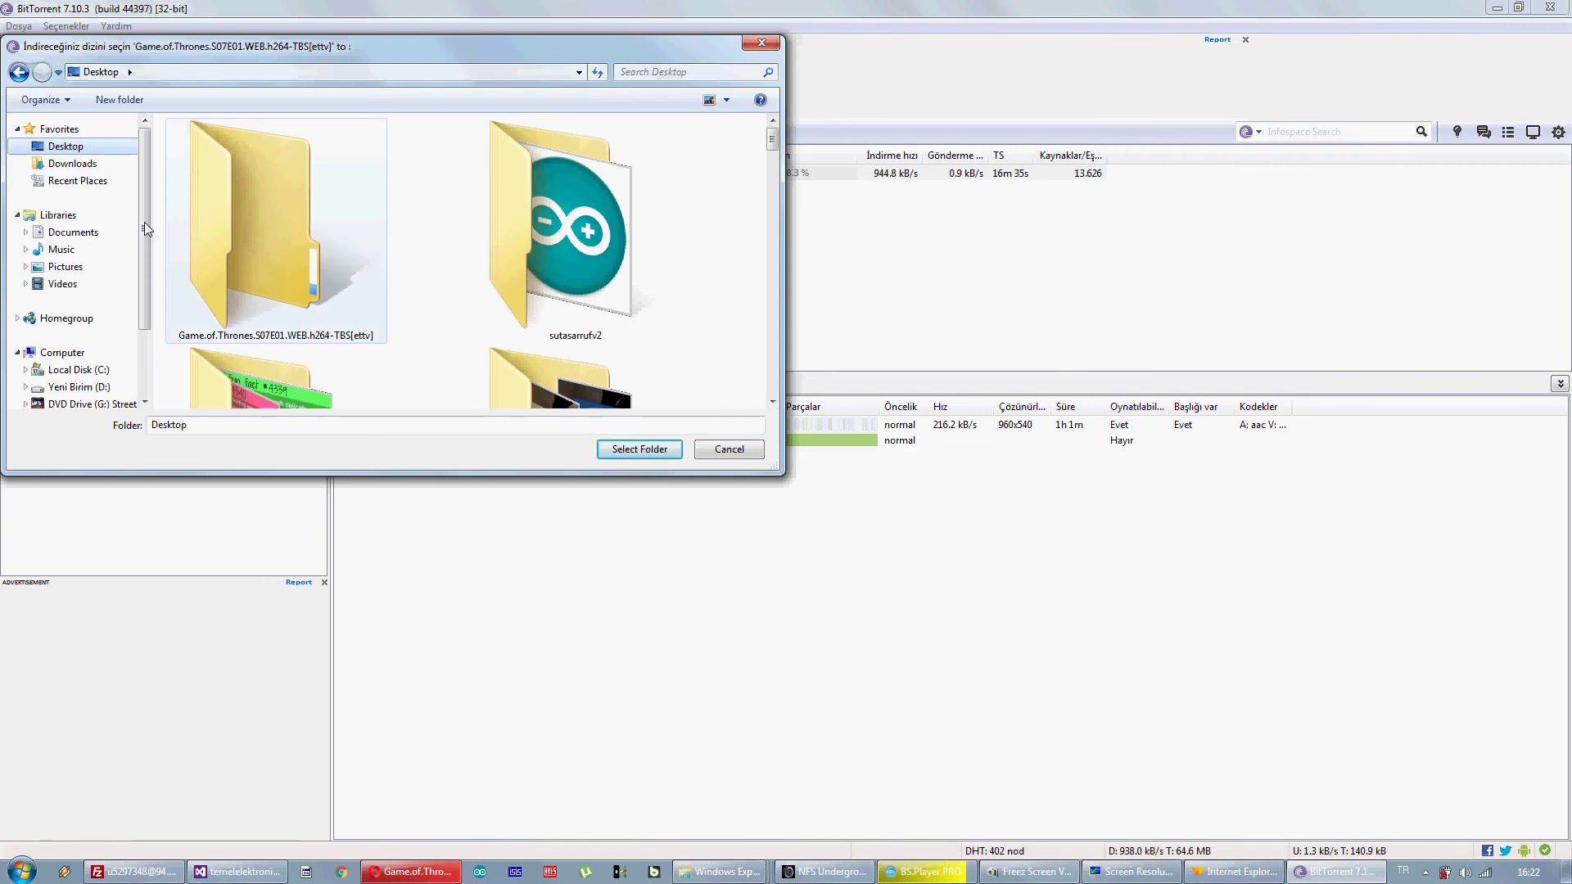
pyautogui.click(72, 164)
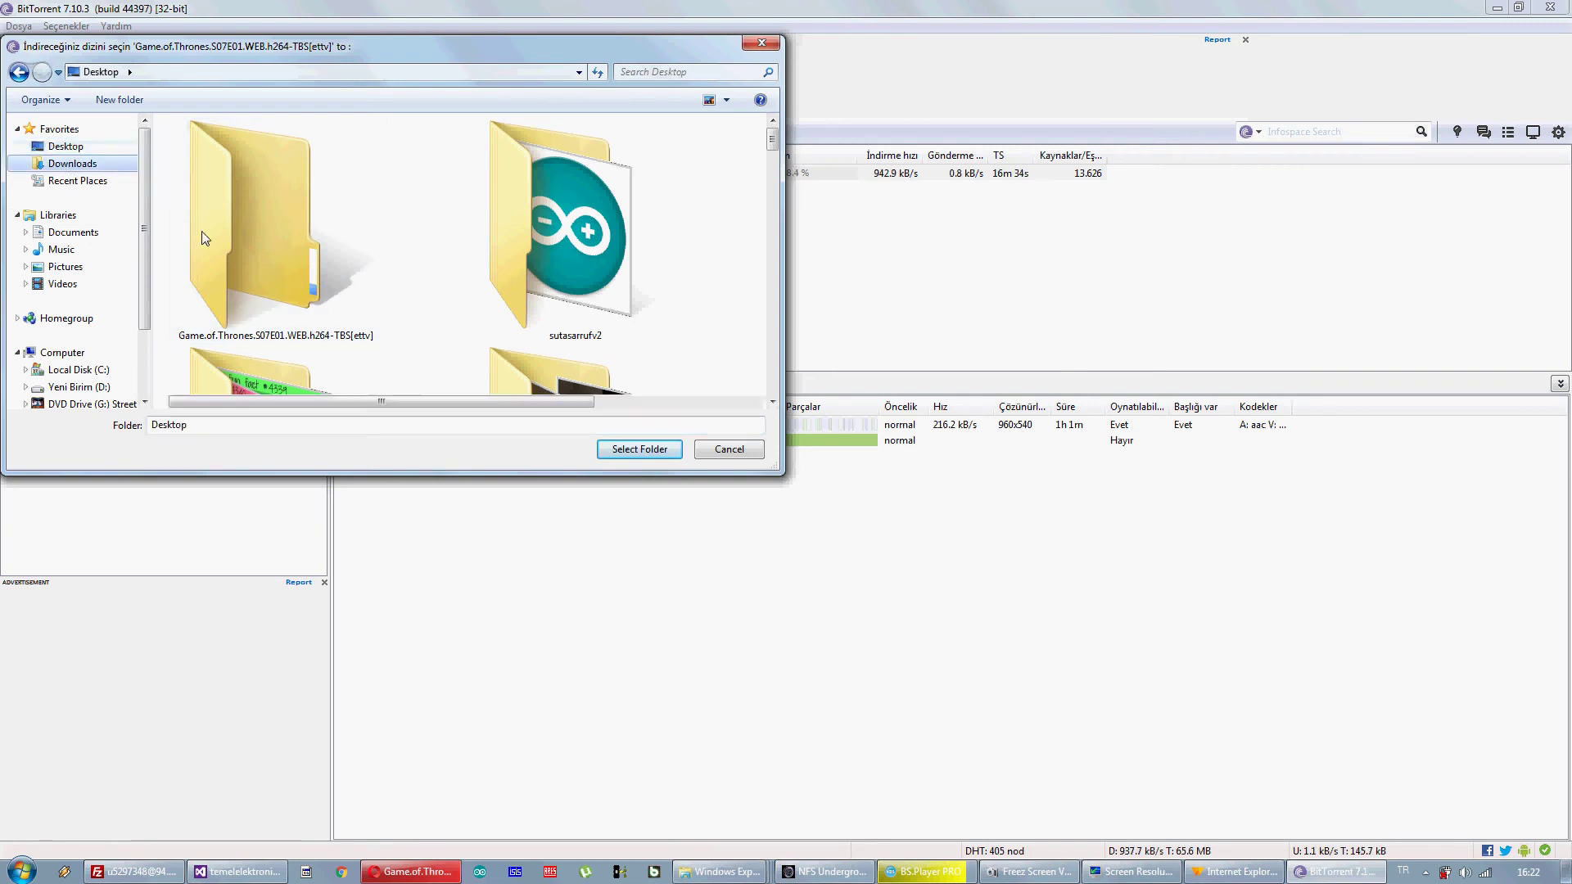
pyautogui.click(642, 449)
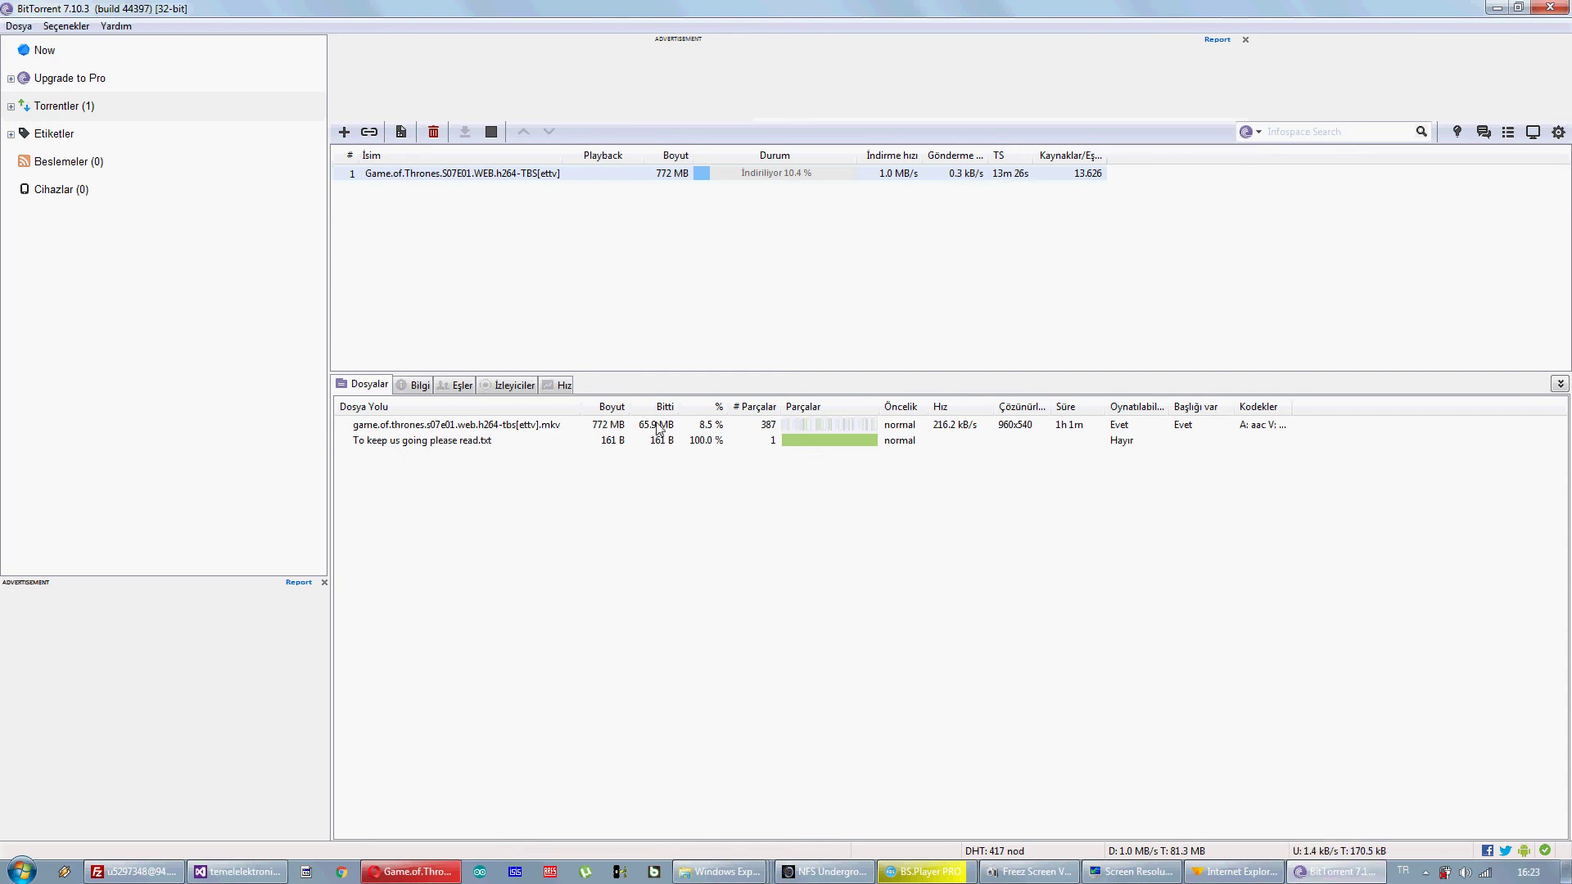
# - Play the Game of Thrones .mkv file in BS.Player, download the checked English subtitle from opensubtitles.org and preview the video in full screen
pyautogui.click(613, 425)
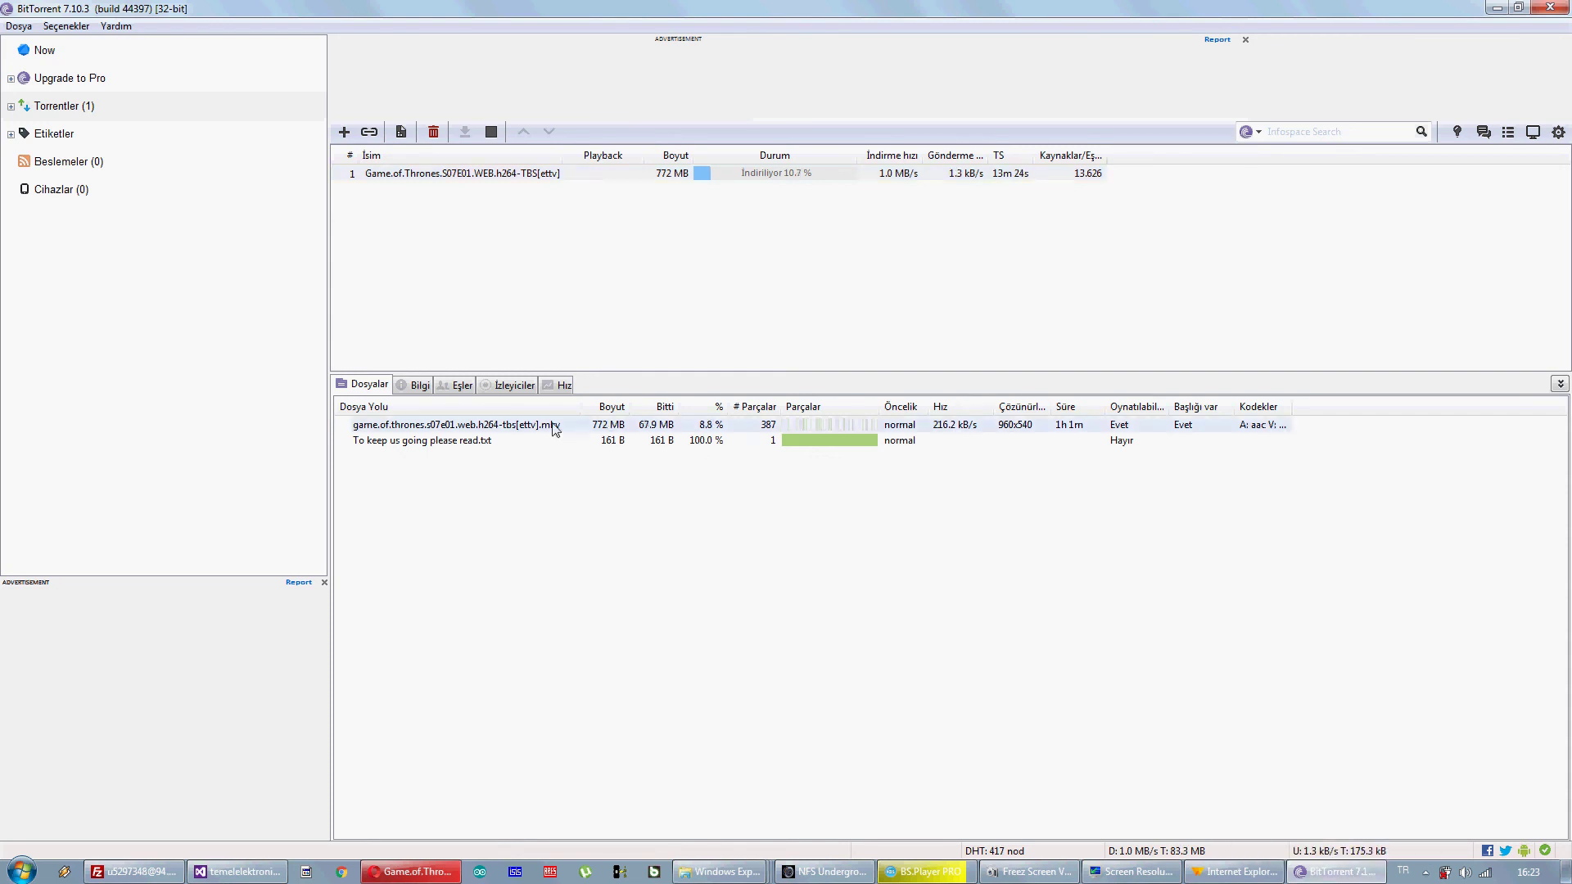
pyautogui.doubleClick(526, 426)
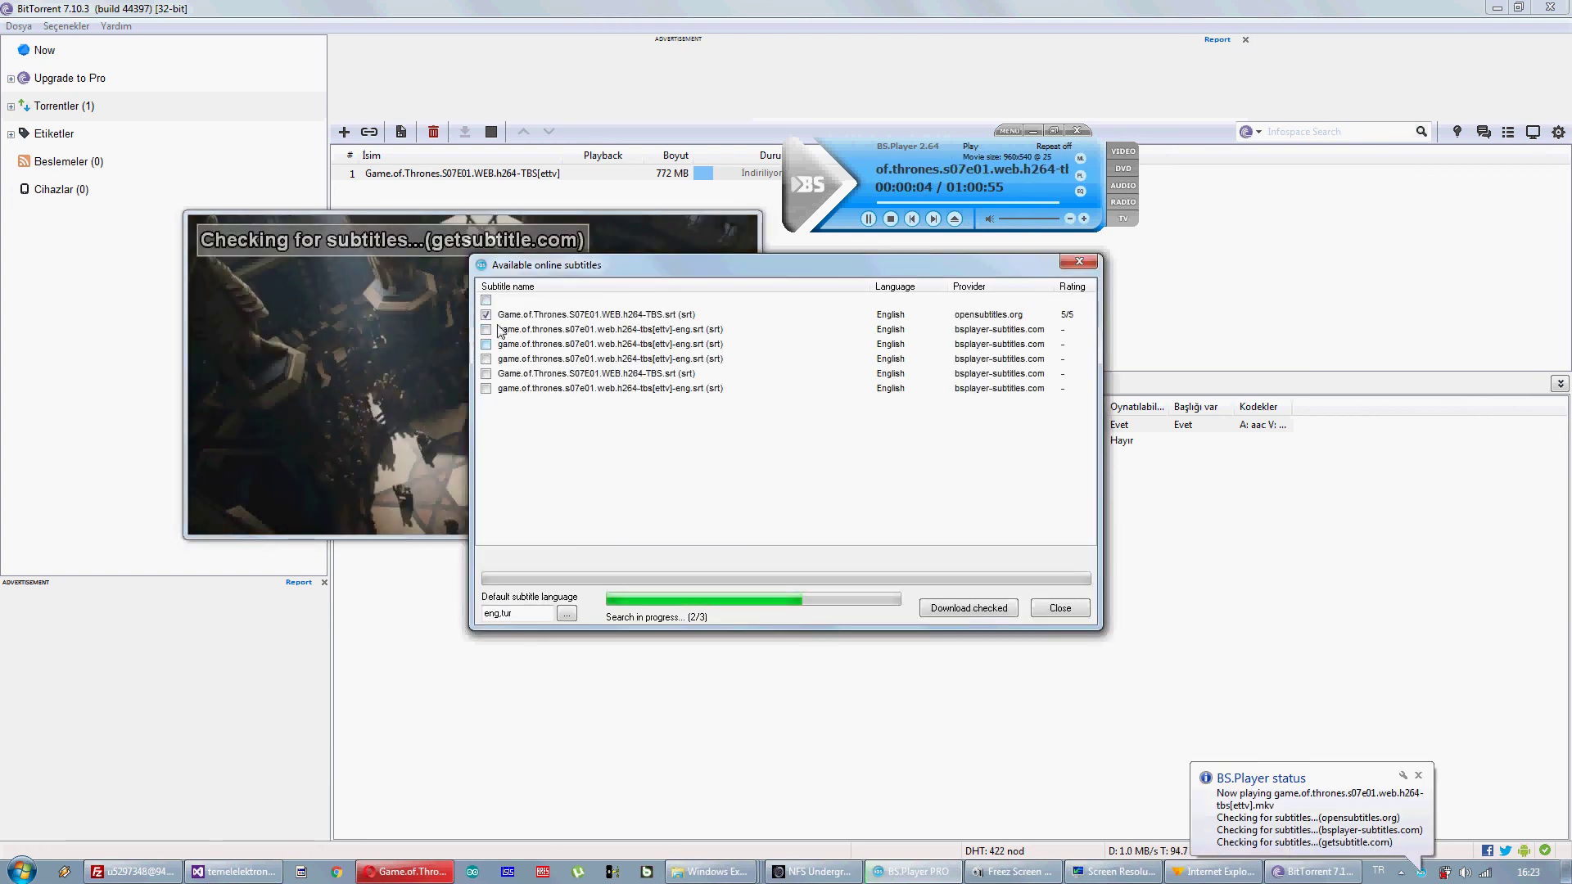
pyautogui.moveTo(646, 276); pyautogui.dragTo(1011, 418)
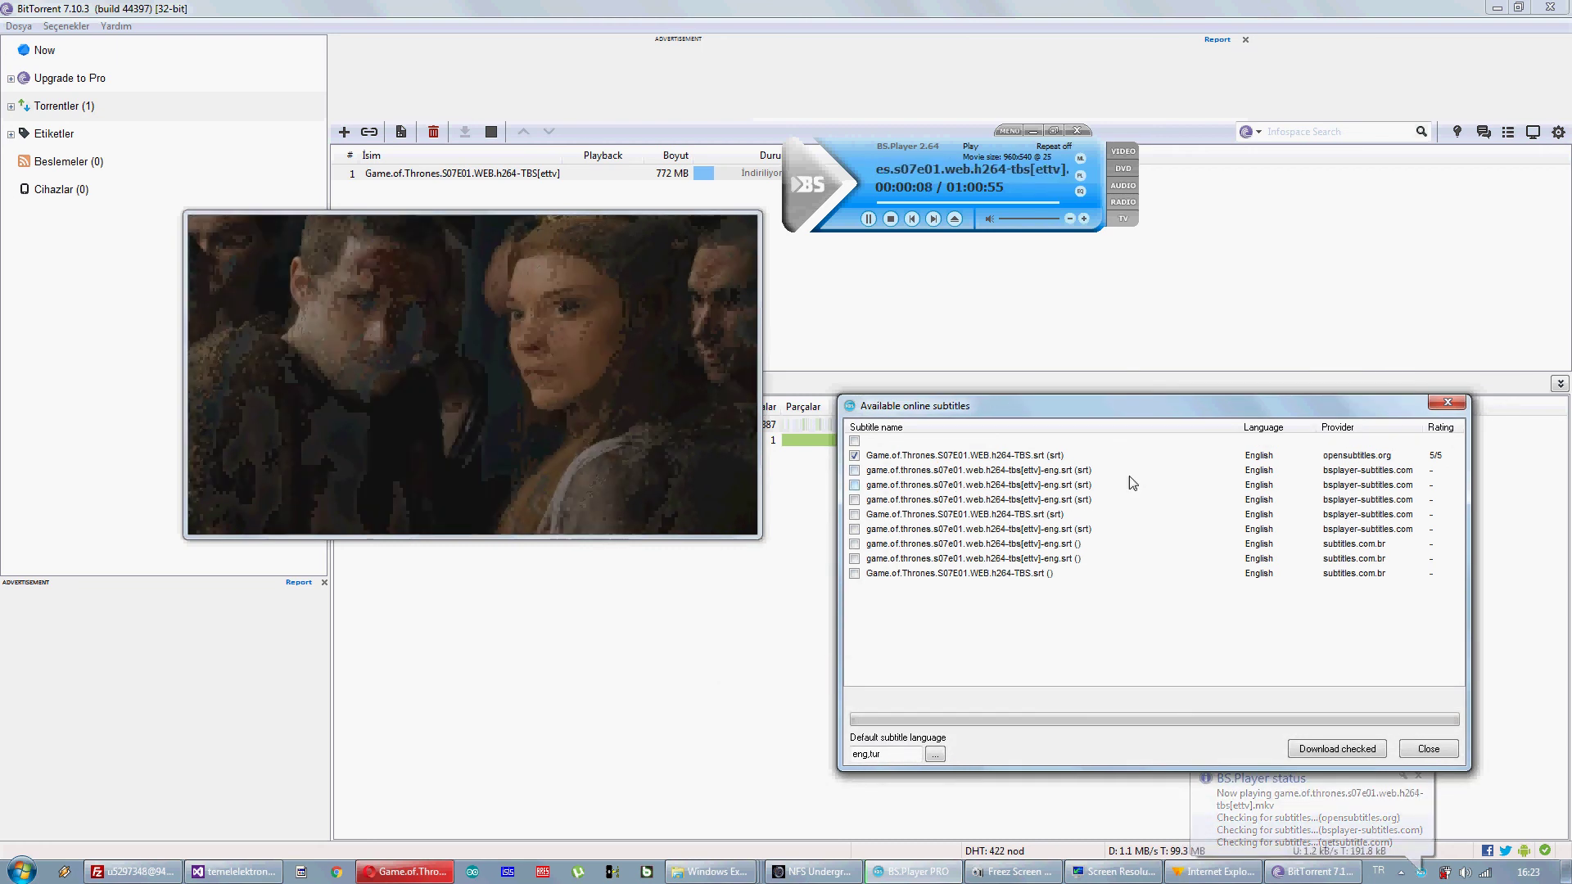
pyautogui.click(1337, 748)
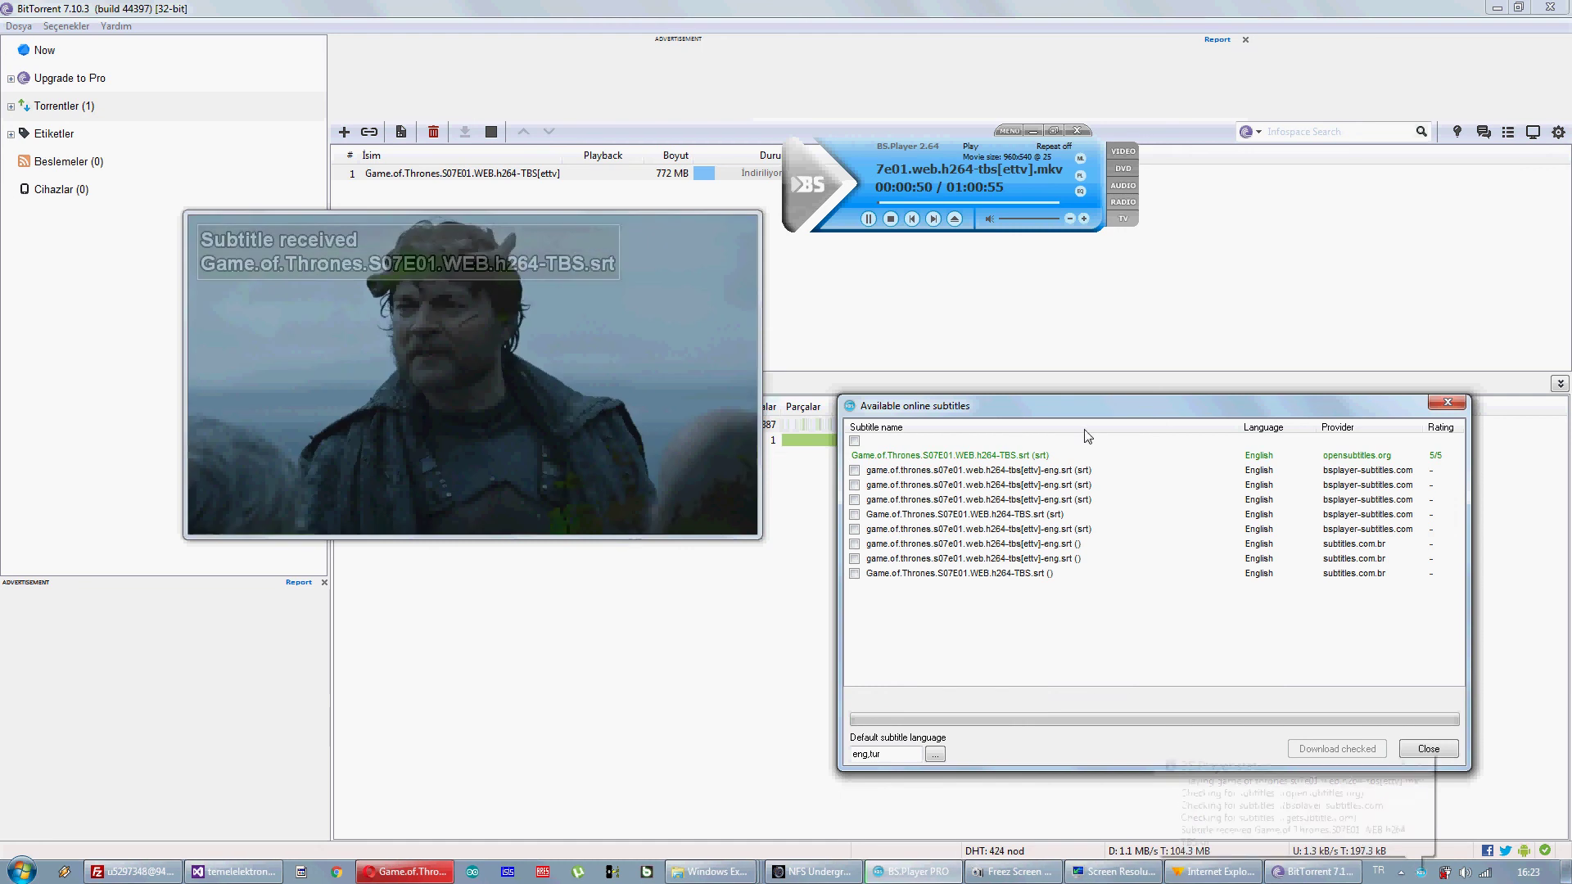
pyautogui.click(1448, 403)
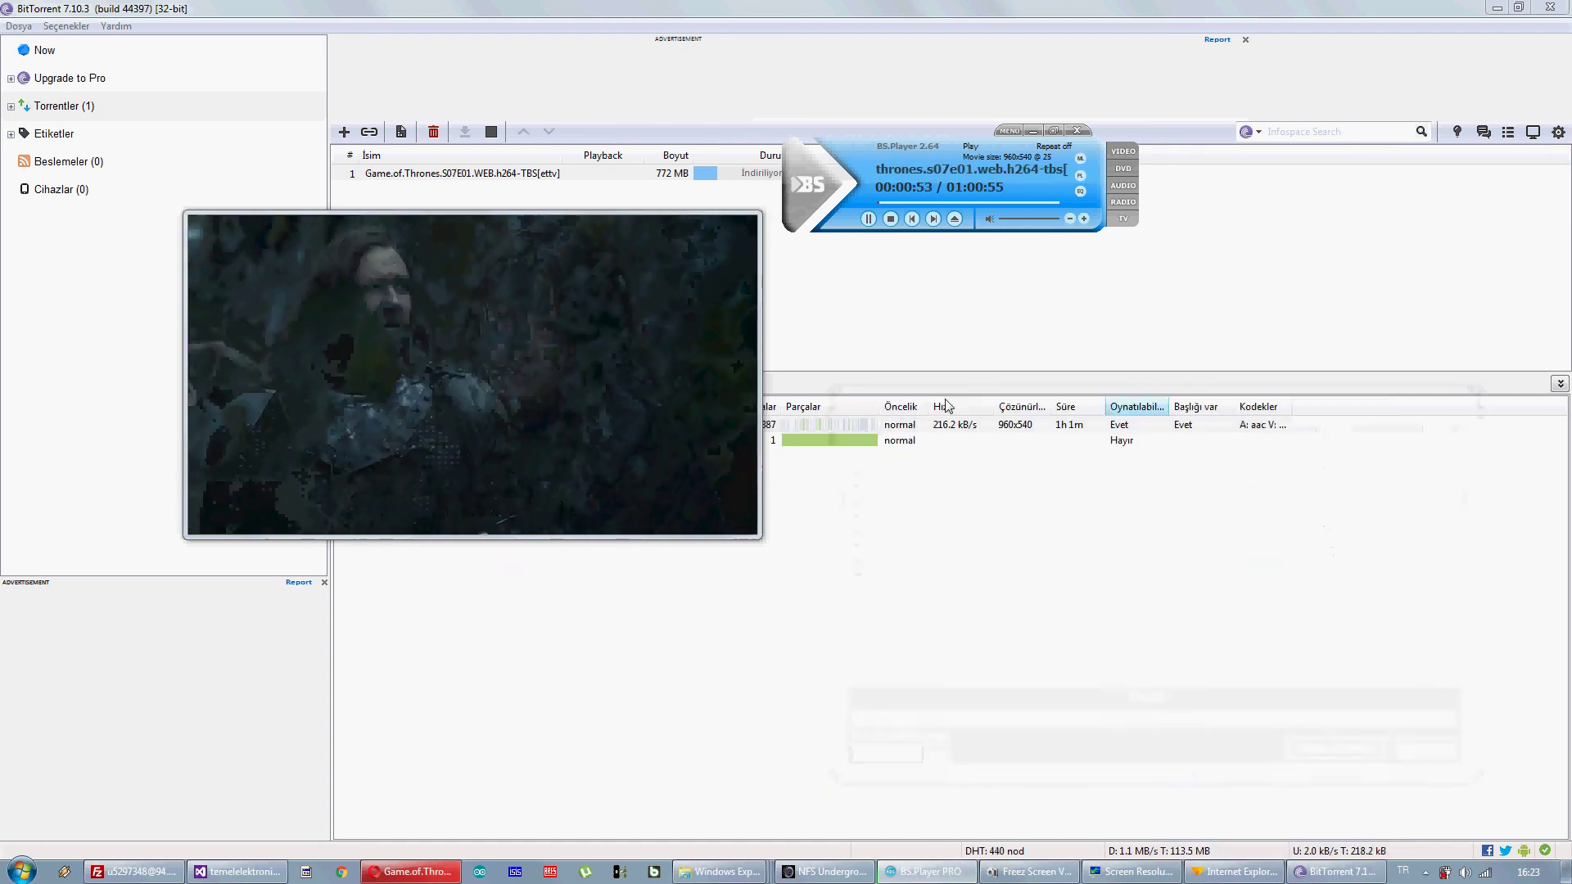
pyautogui.doubleClick(661, 396)
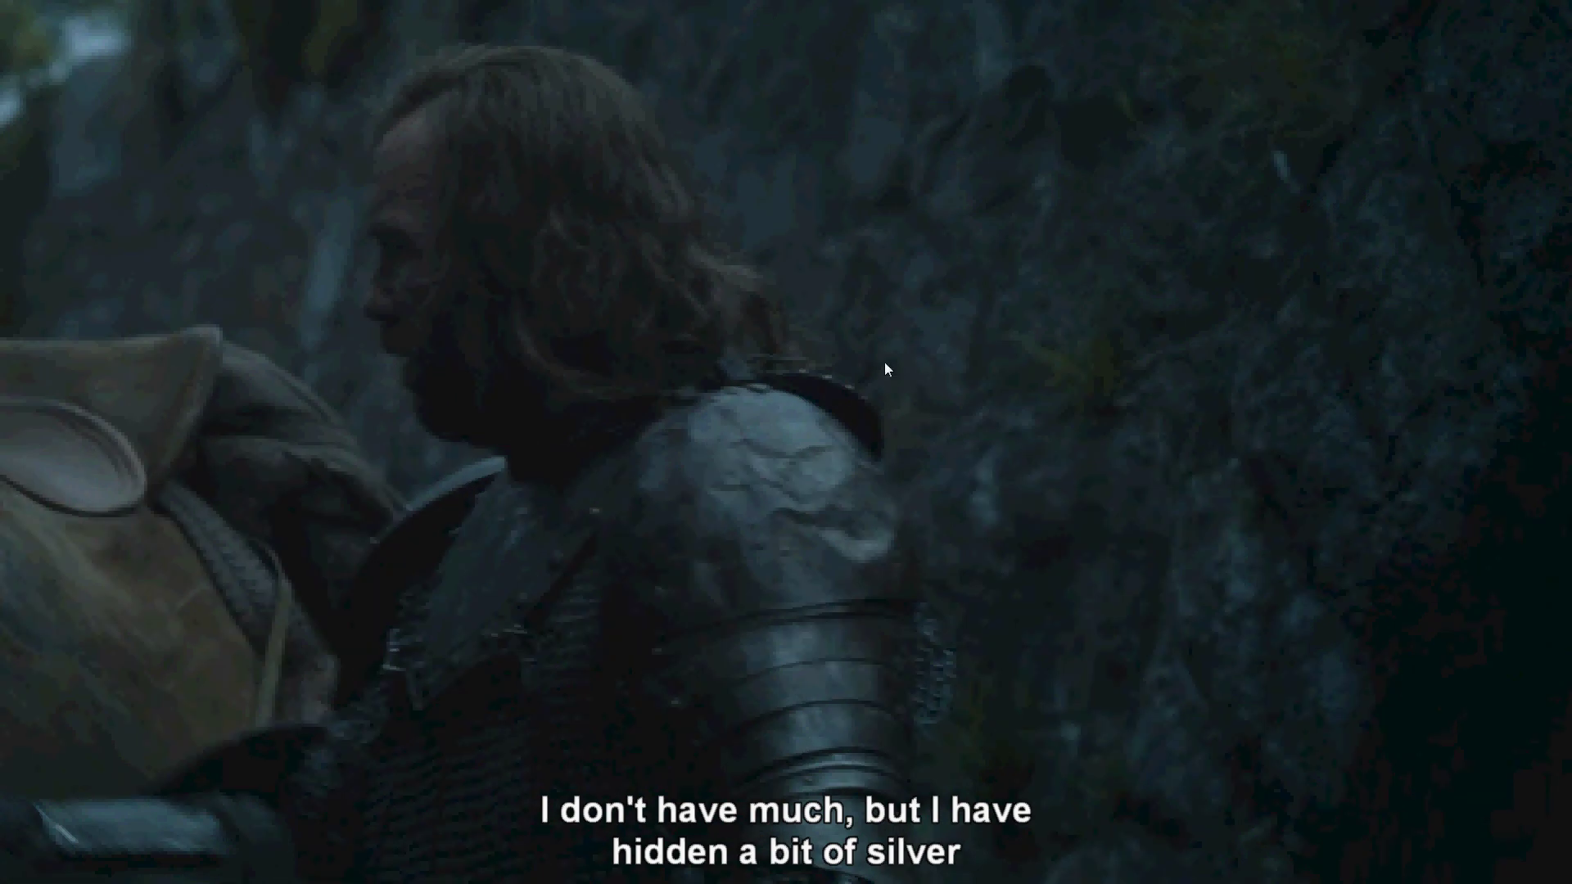
pyautogui.doubleClick(797, 396)
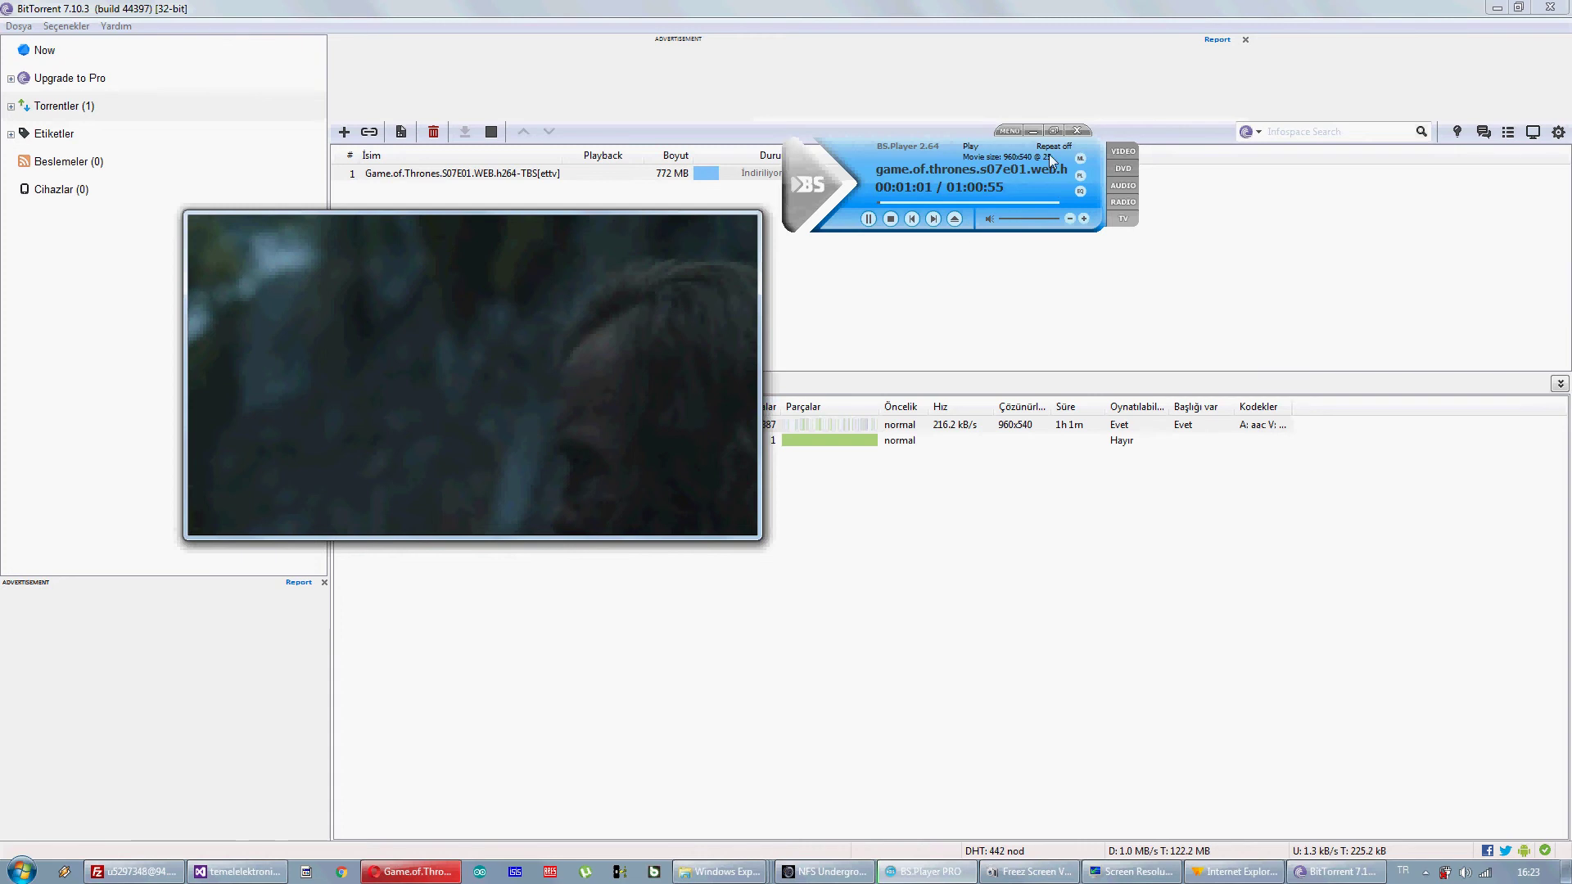
# - Close BS.Player and widen the Parçalar column in BitTorrent's file list
pyautogui.click(1069, 132)
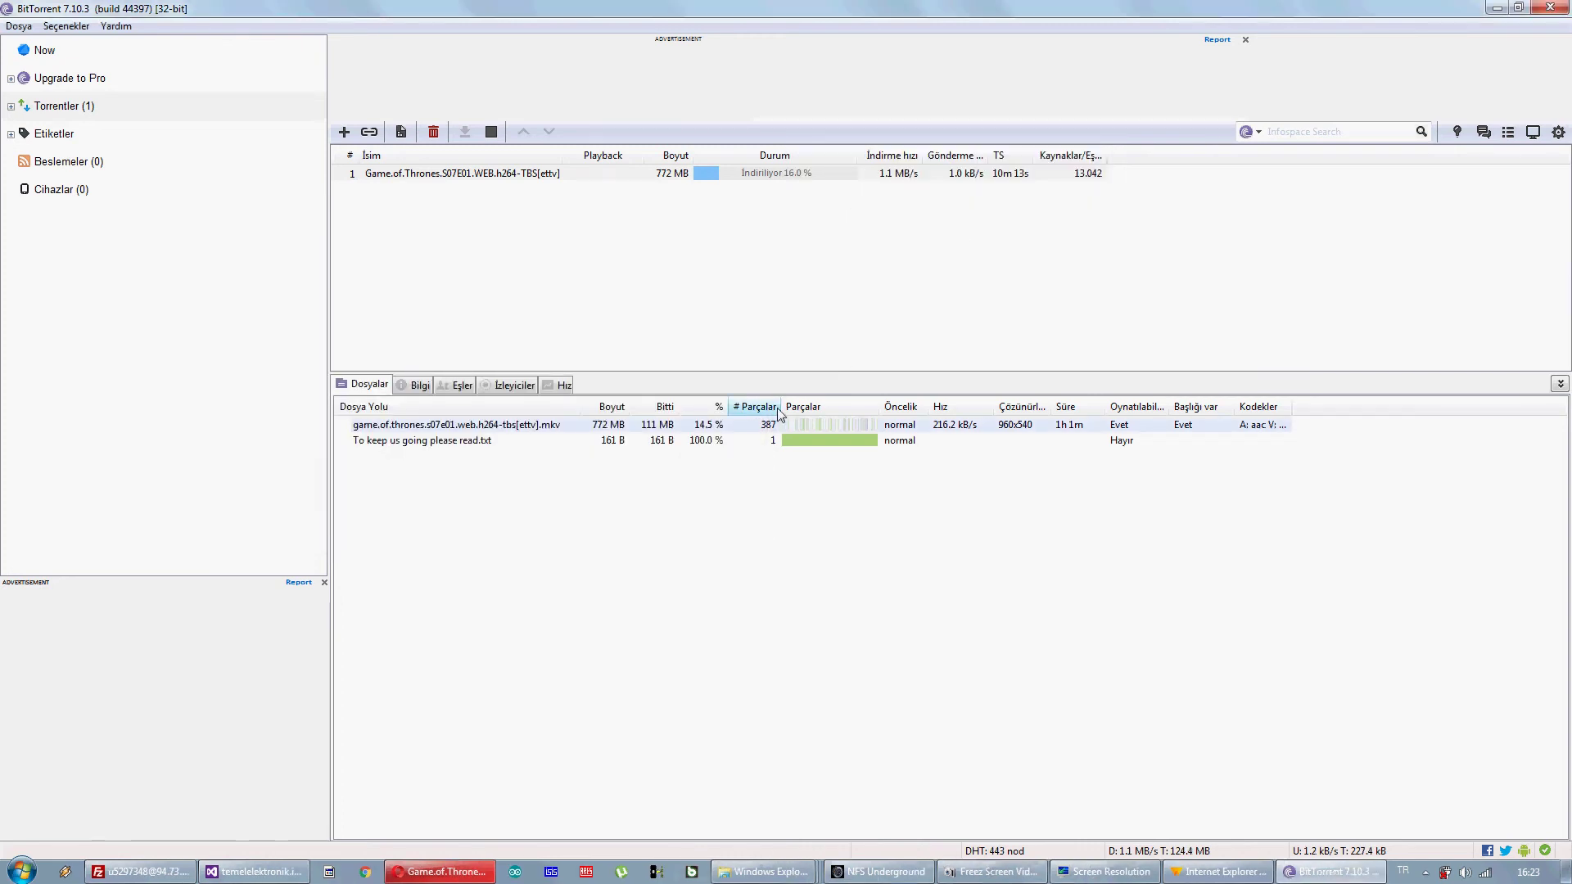
pyautogui.moveTo(783, 406); pyautogui.dragTo(1421, 418)
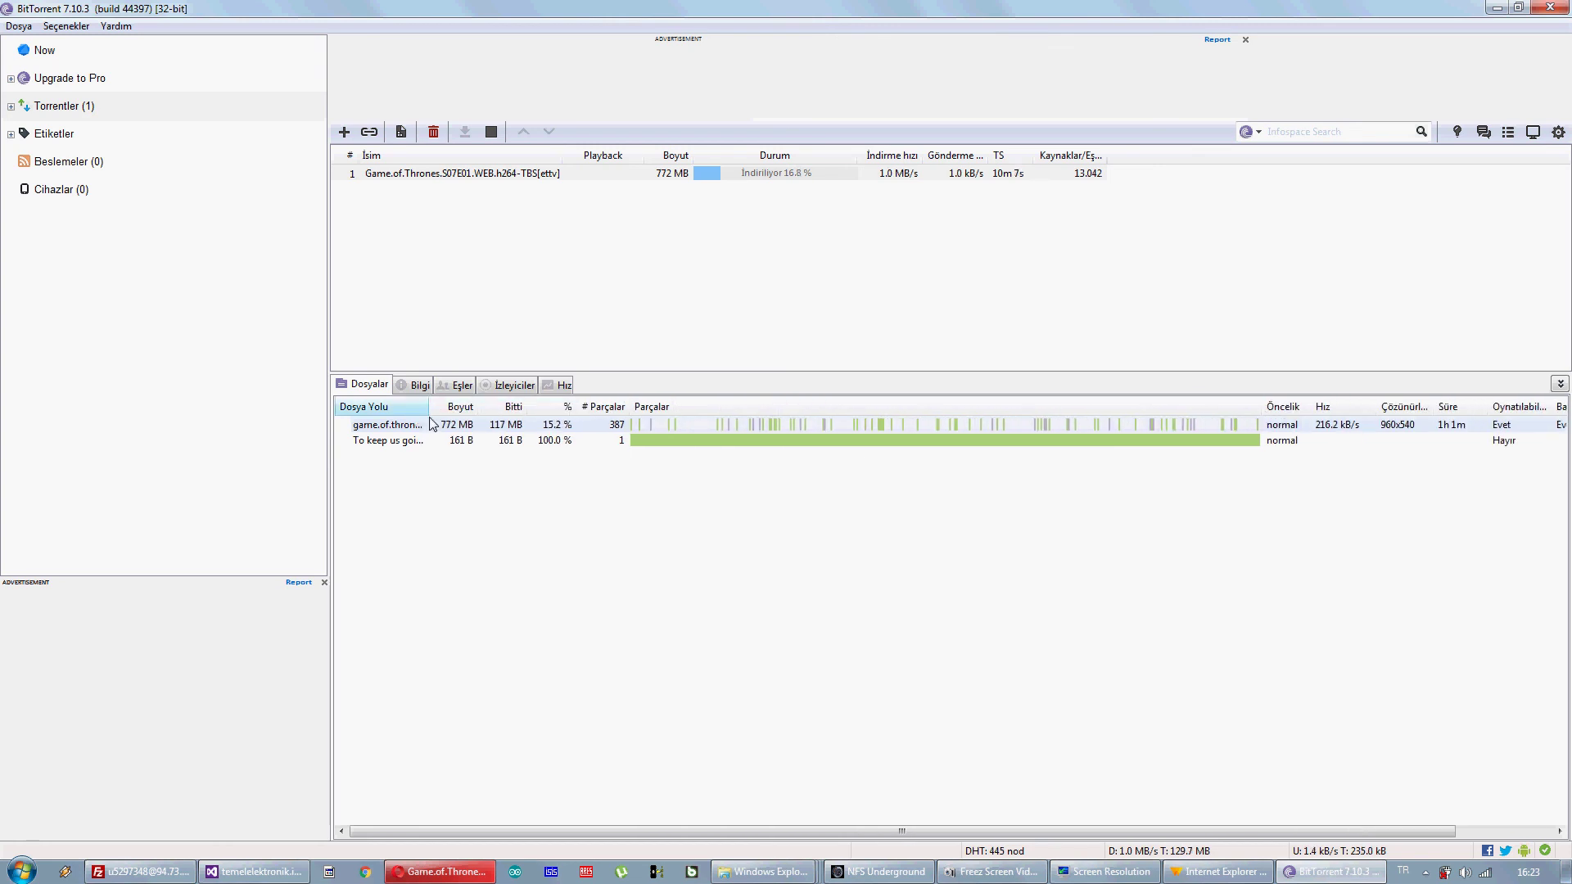
# - Switch to the Opera browser and search the Pirate Bay proxy for "departed"
pyautogui.click(434, 873)
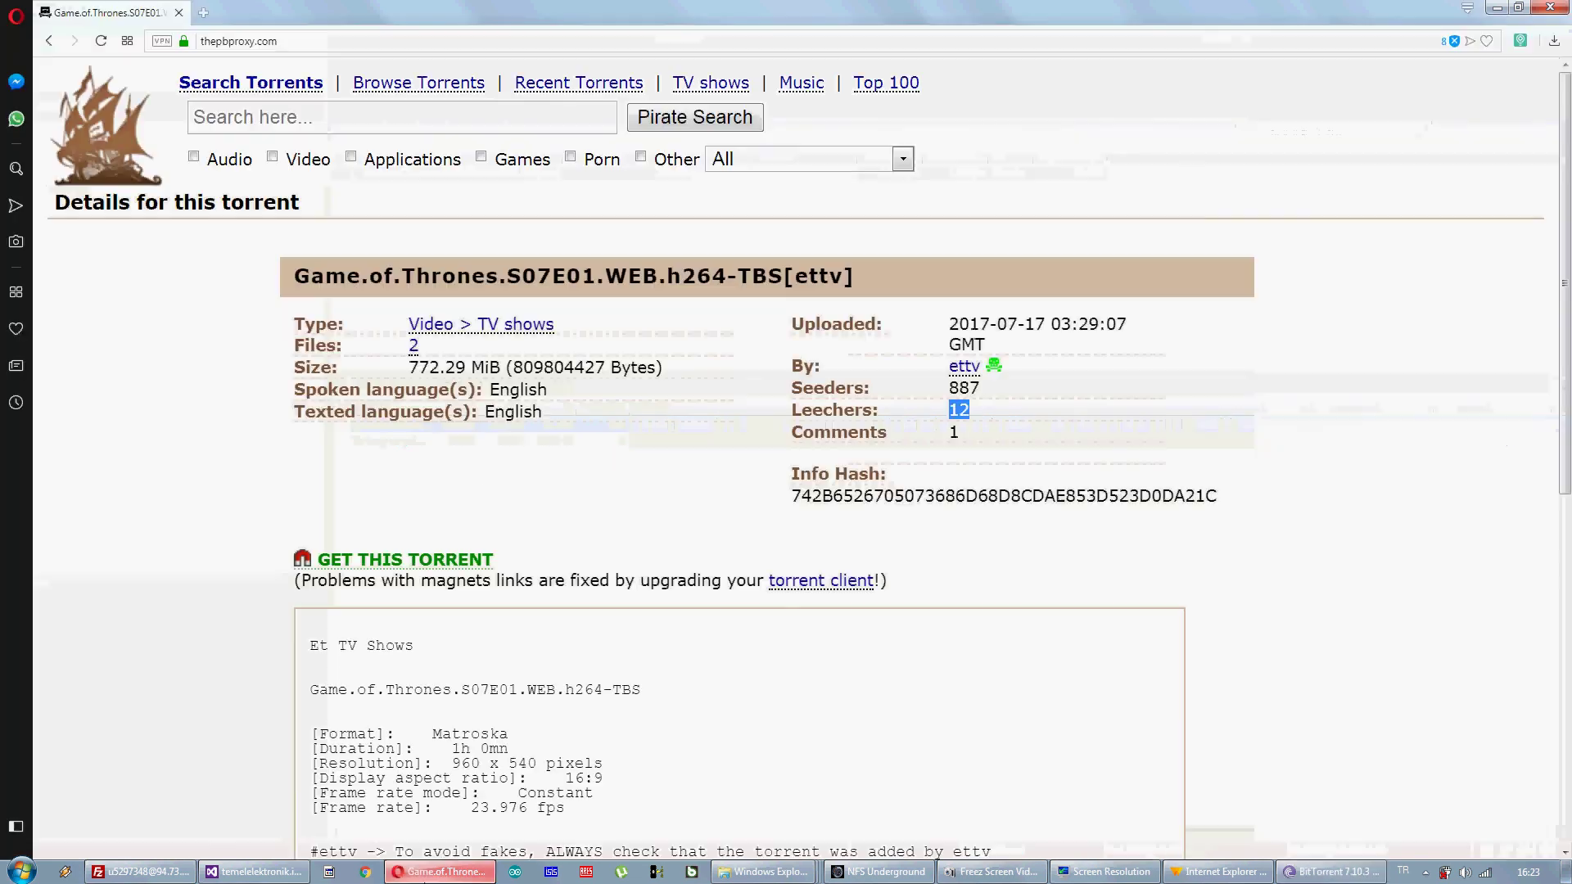
pyautogui.click(343, 131)
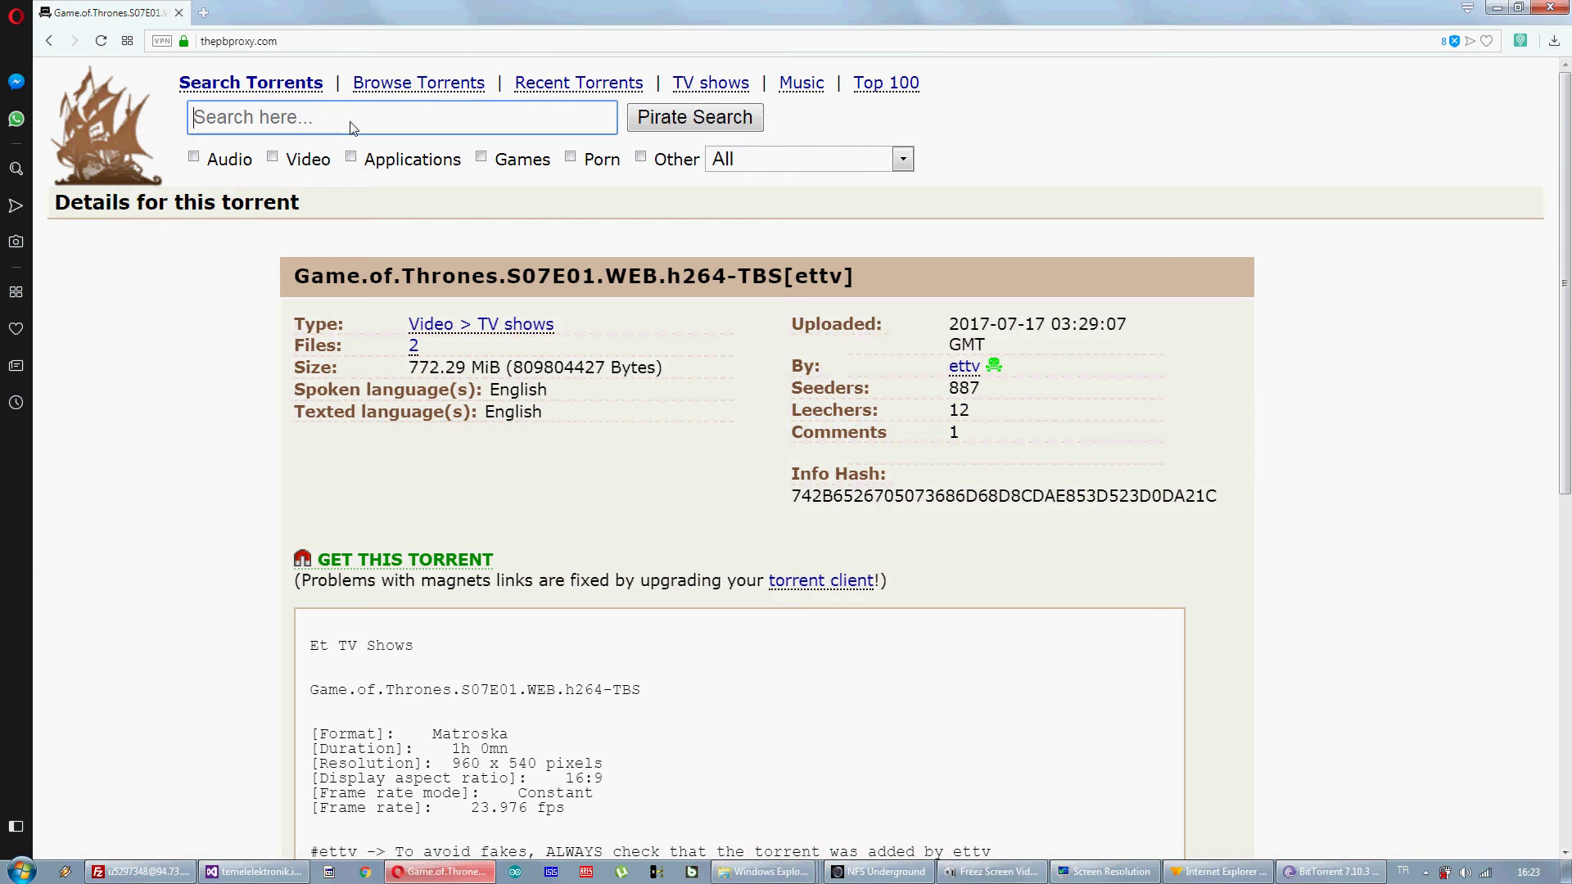
pyautogui.write('departed')
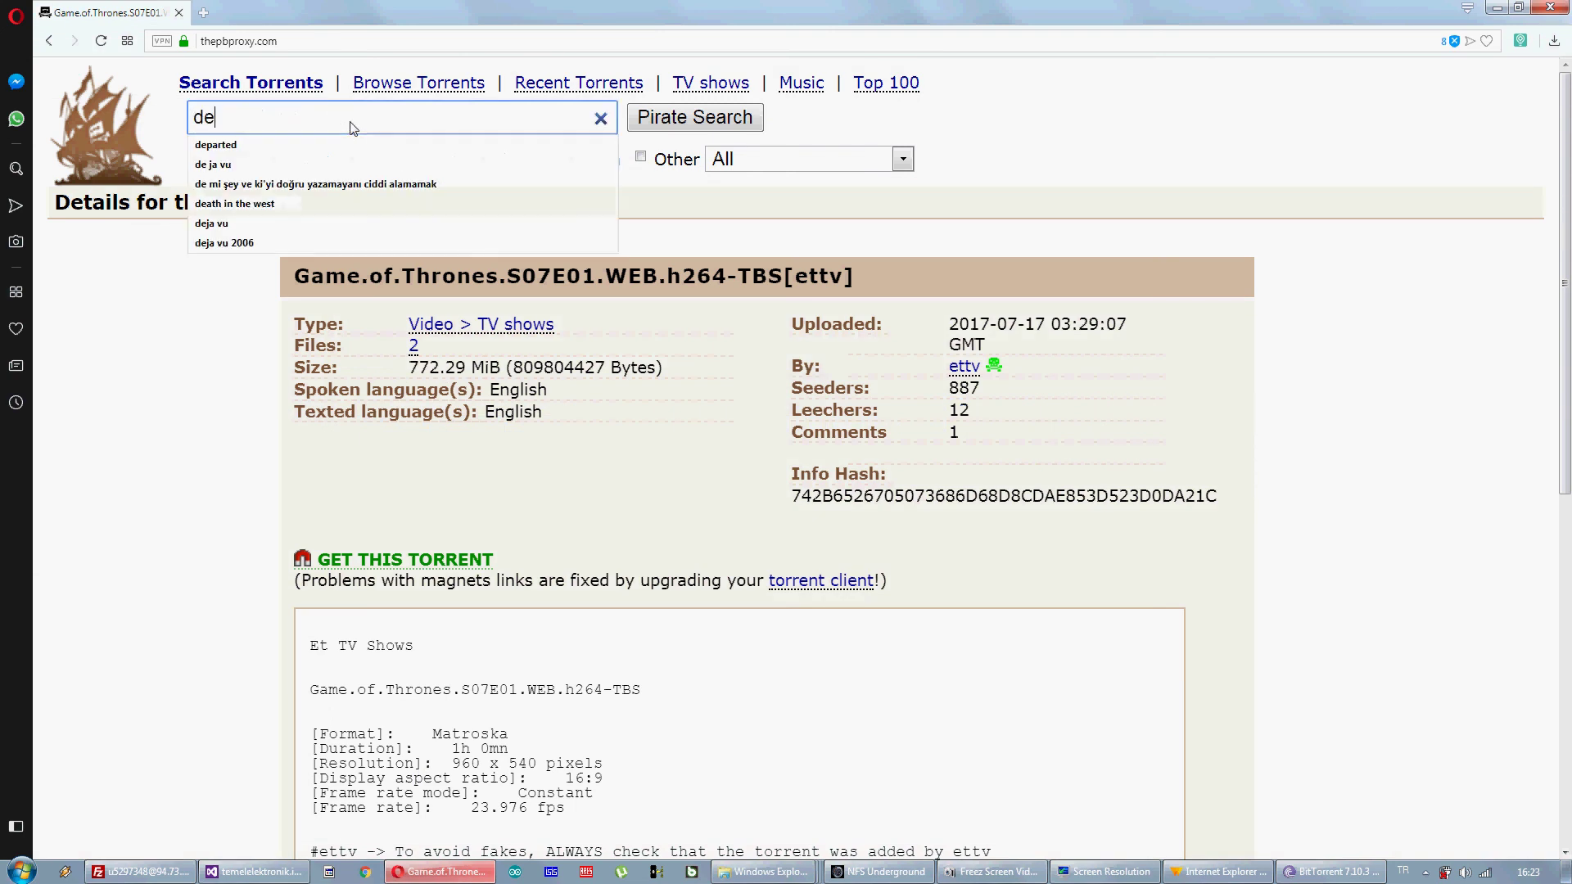
pyautogui.press('Return')
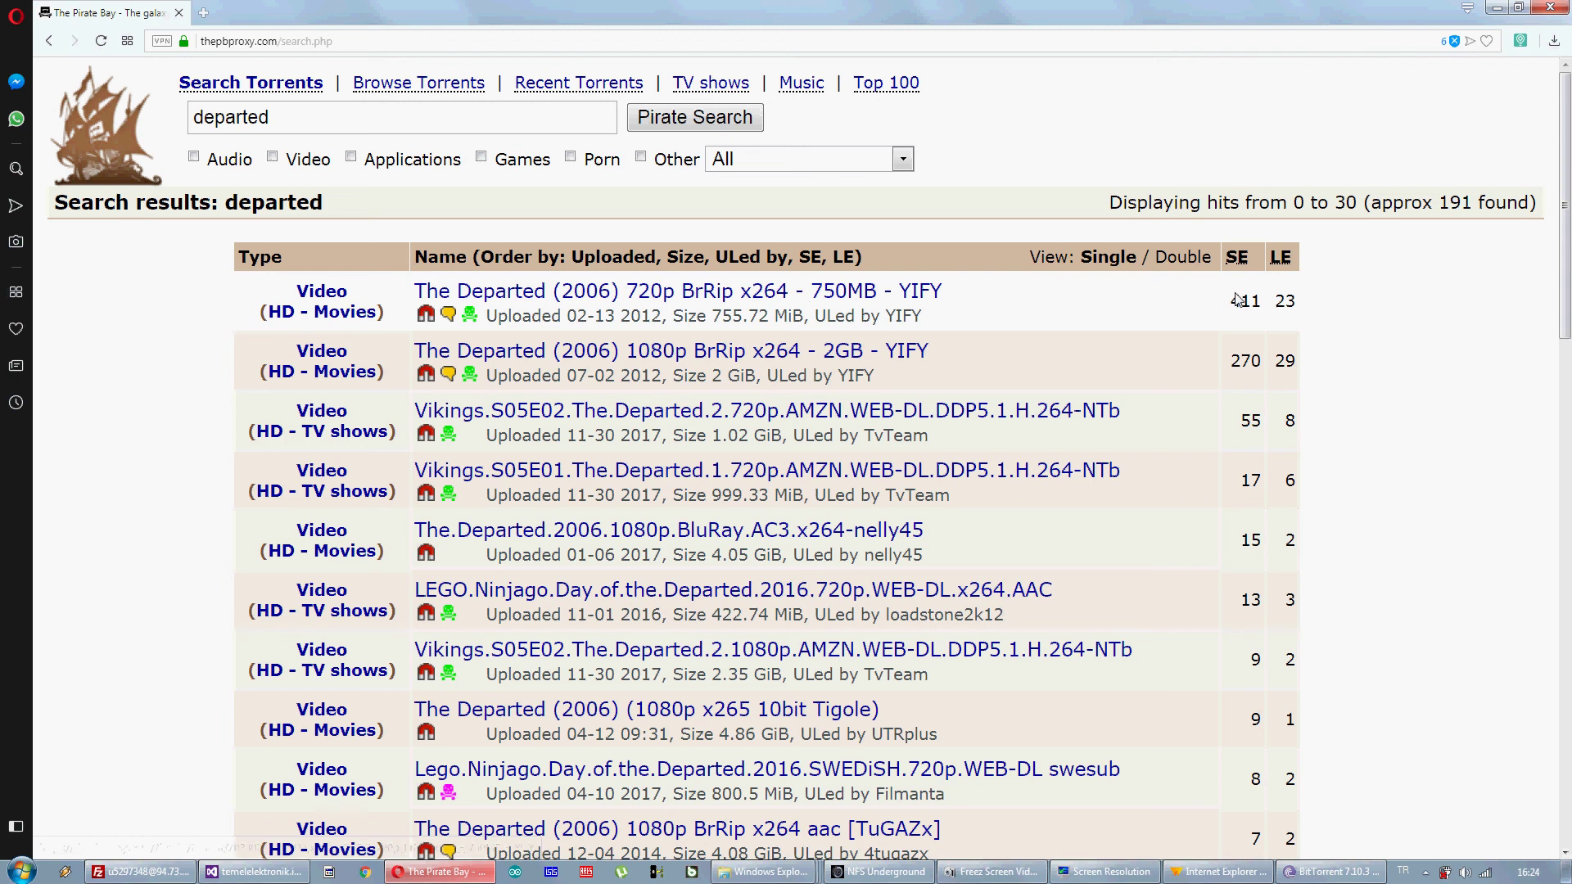
# - Examine the seeder and leecher figures of the "The Departed (2006) 720p BrRip x264 - 750MB - YIFY" result
pyautogui.moveTo(1259, 309); pyautogui.dragTo(1230, 305)
pyautogui.click(1296, 312)
pyautogui.moveTo(1297, 308); pyautogui.dragTo(1288, 304)
pyautogui.click(1253, 322)
pyautogui.moveTo(1232, 303)
pyautogui.mouseDown()
pyautogui.moveTo(1274, 307)
pyautogui.moveTo(1260, 318)
pyautogui.mouseUp()
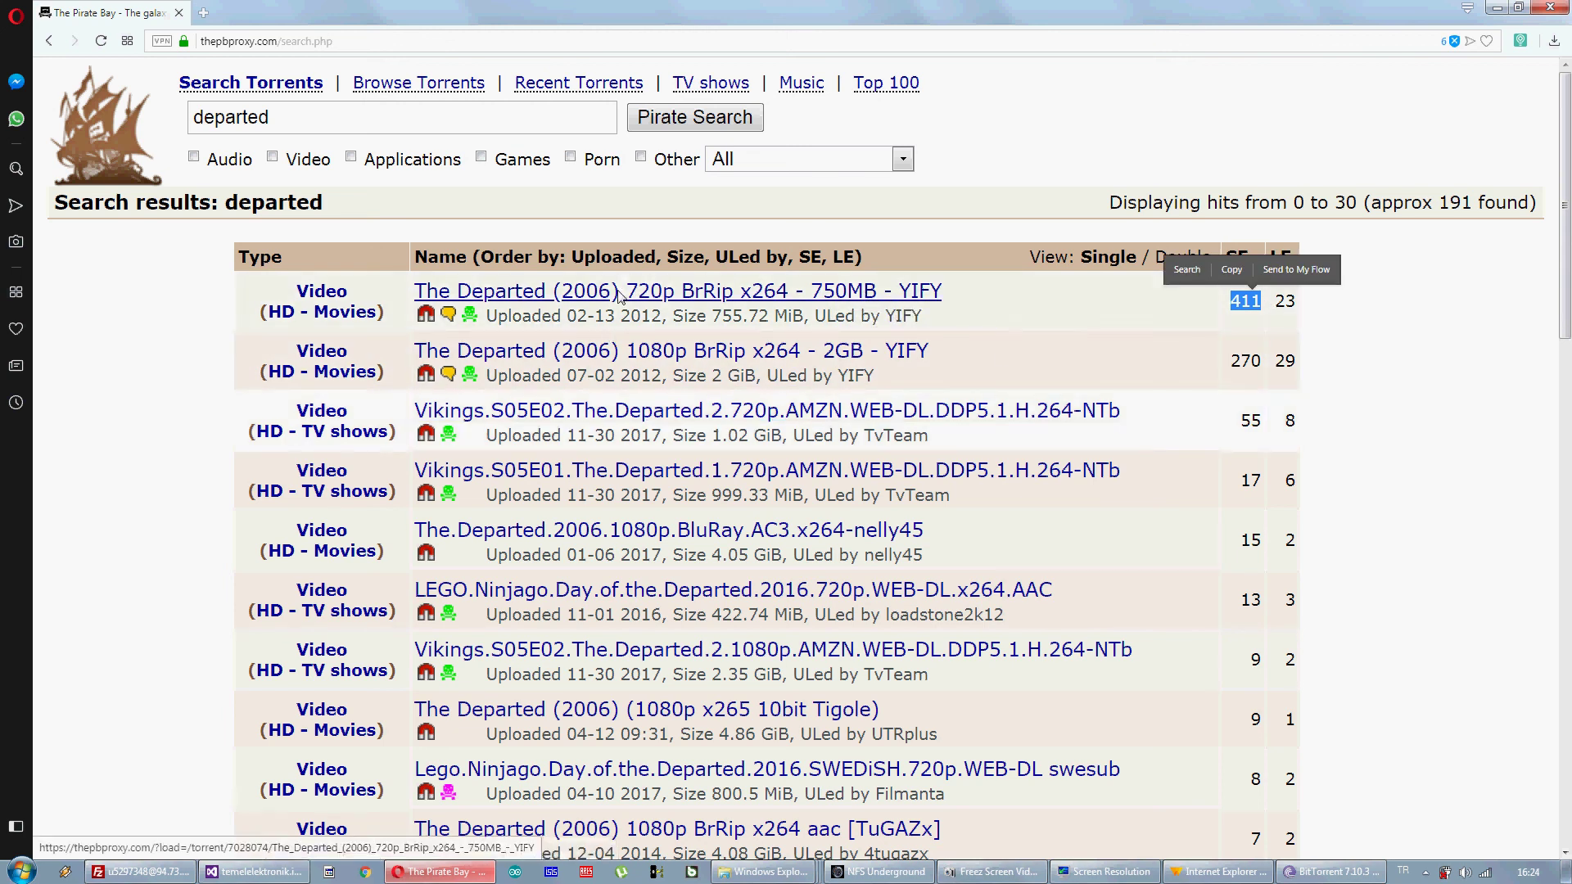
# - Open The Departed (2006) 720p YIFY torrent and add it to BitTorrent, saving to the Desktop and starting immediately
pyautogui.click(469, 416)
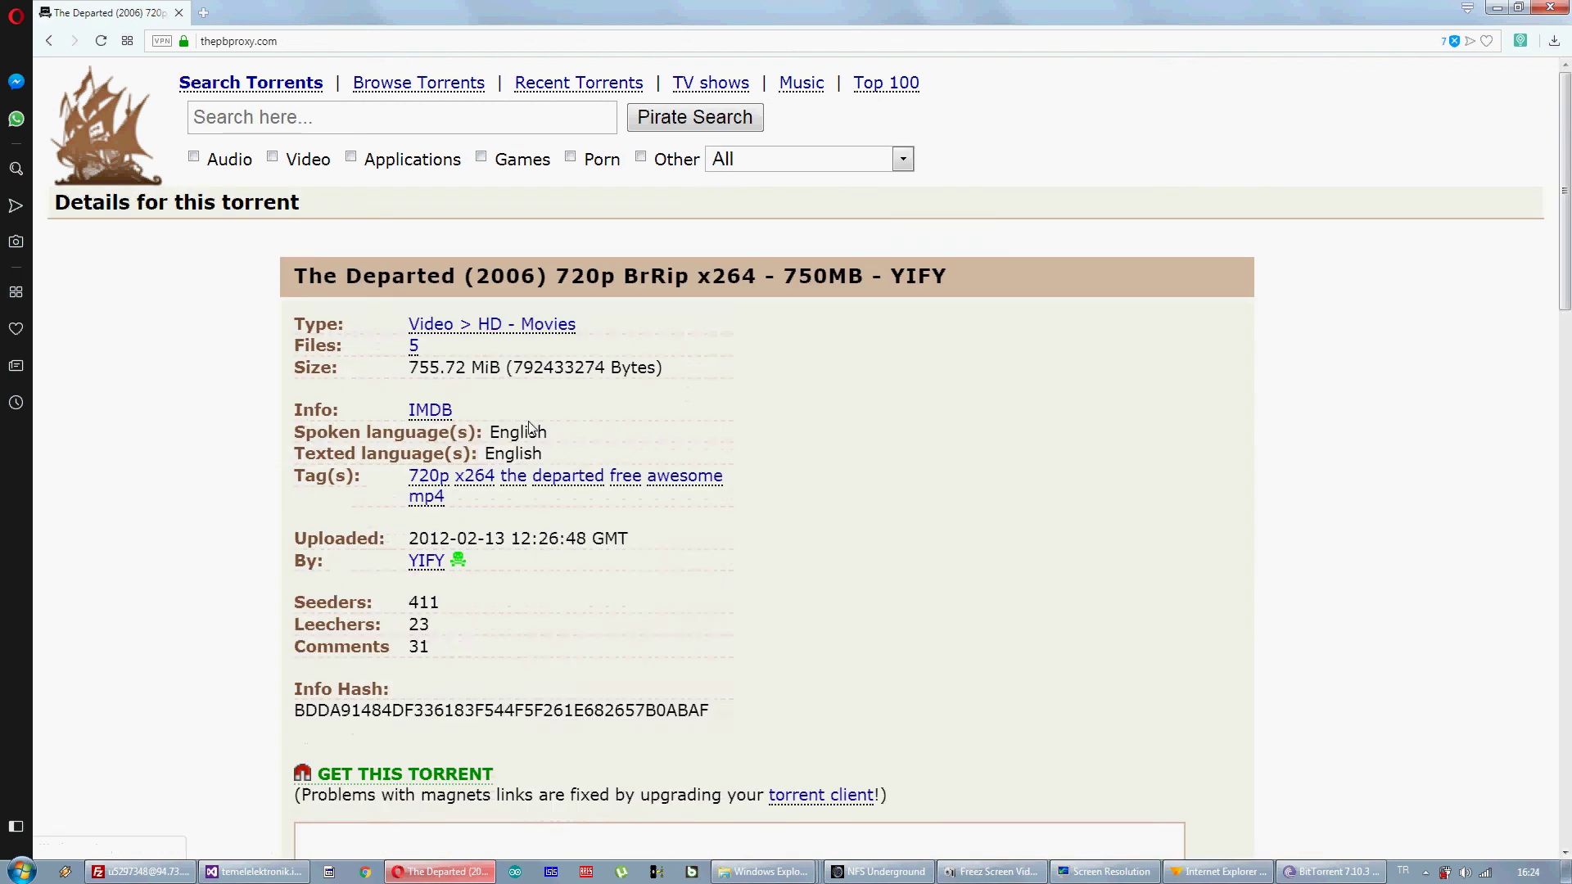
pyautogui.scroll(-3, 401, 611)
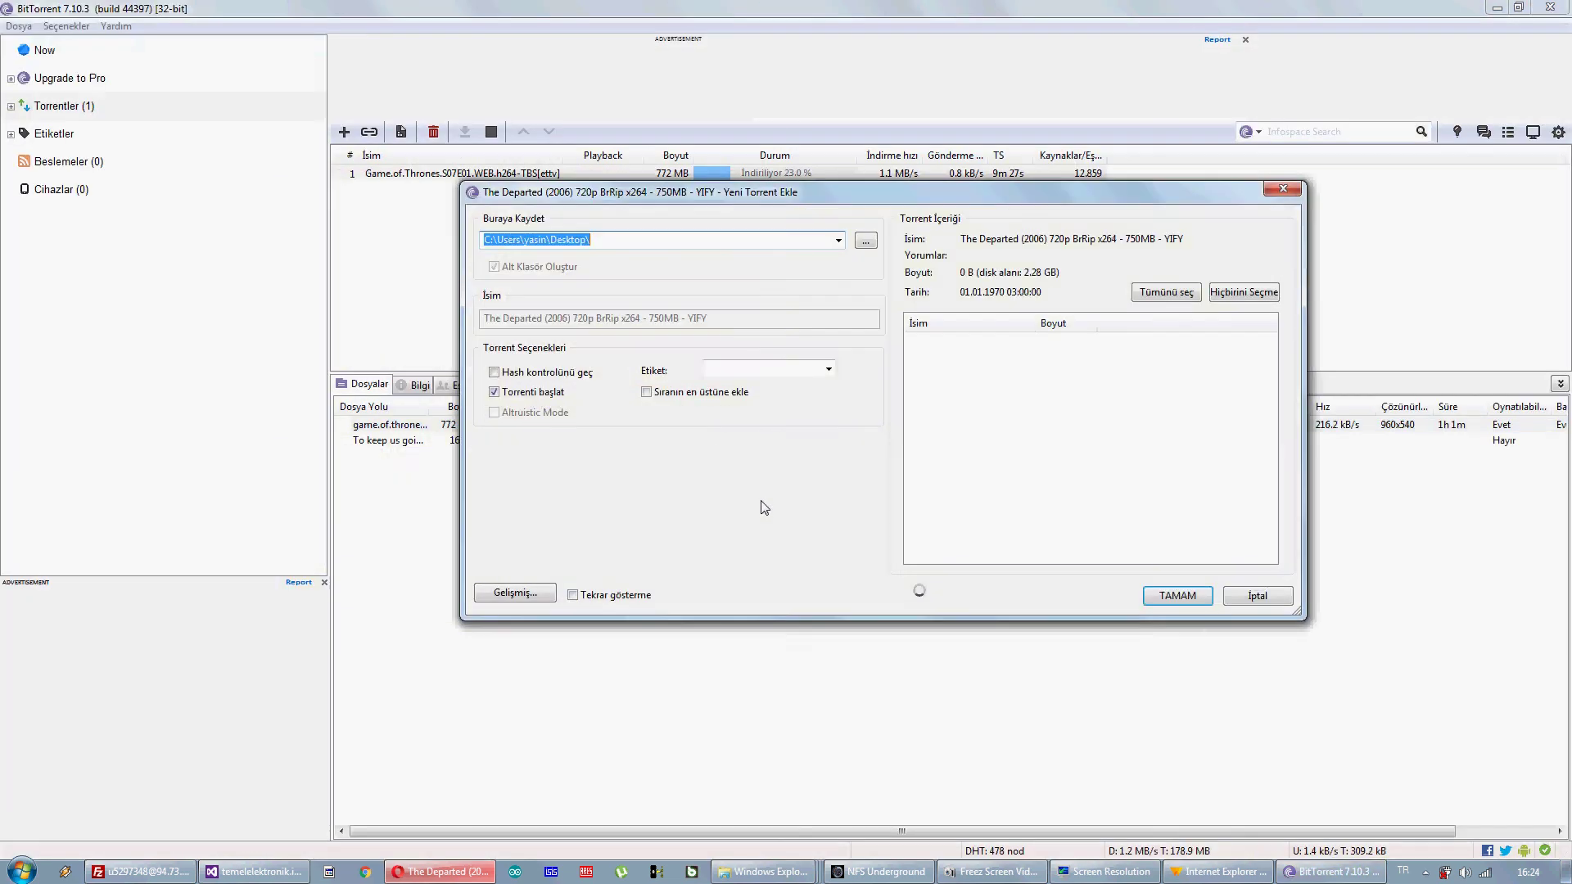
pyautogui.click(1185, 596)
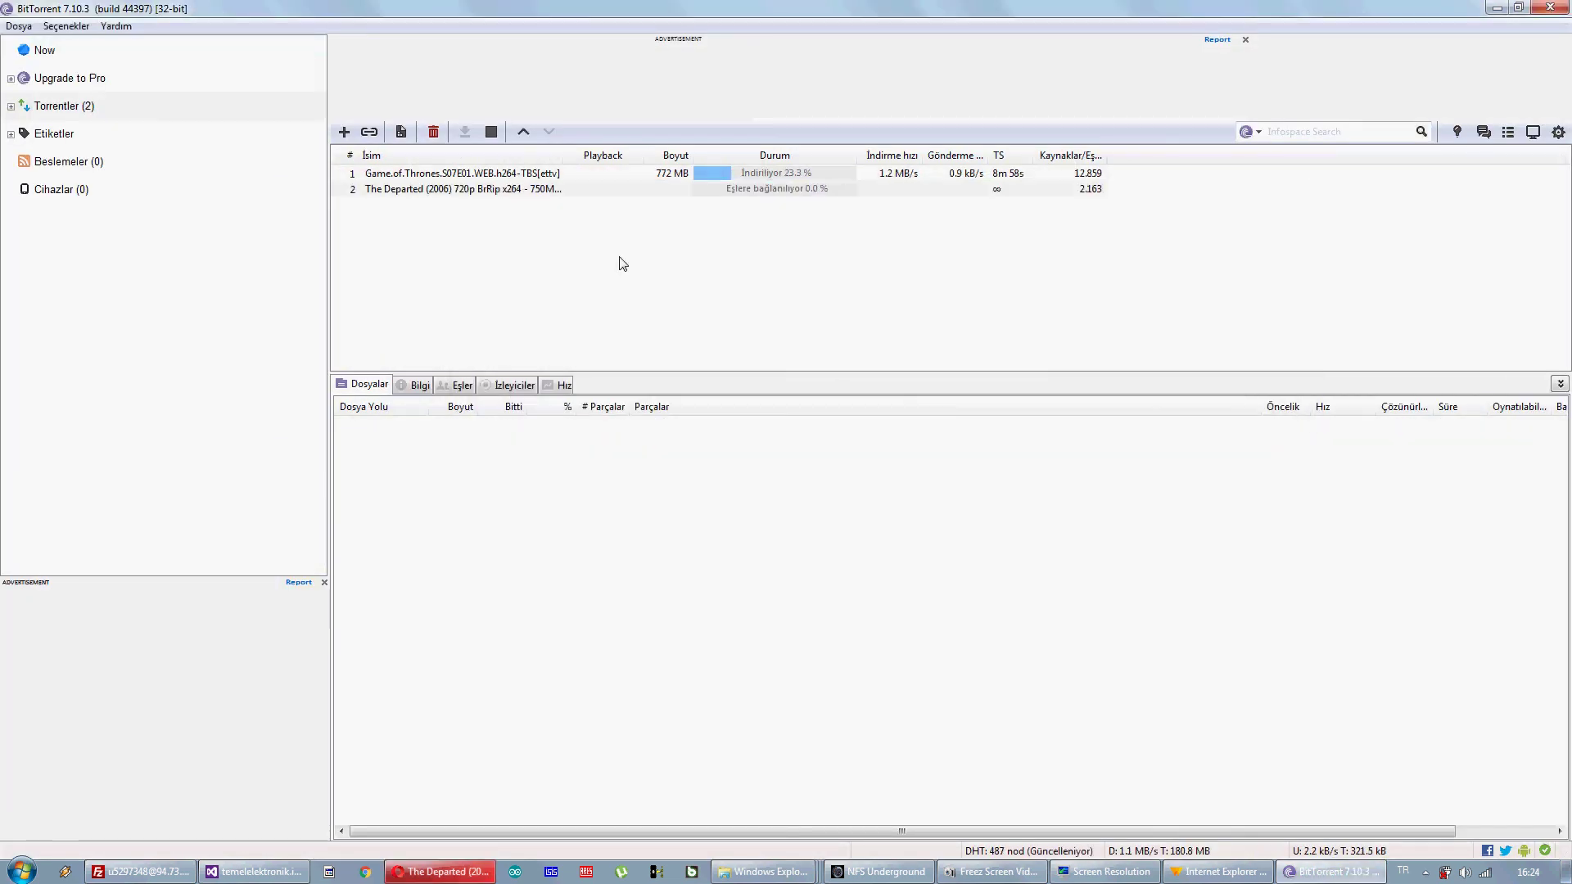
# - Compare the file lists of the Game of Thrones and The Departed torrents
pyautogui.click(427, 178)
pyautogui.click(429, 190)
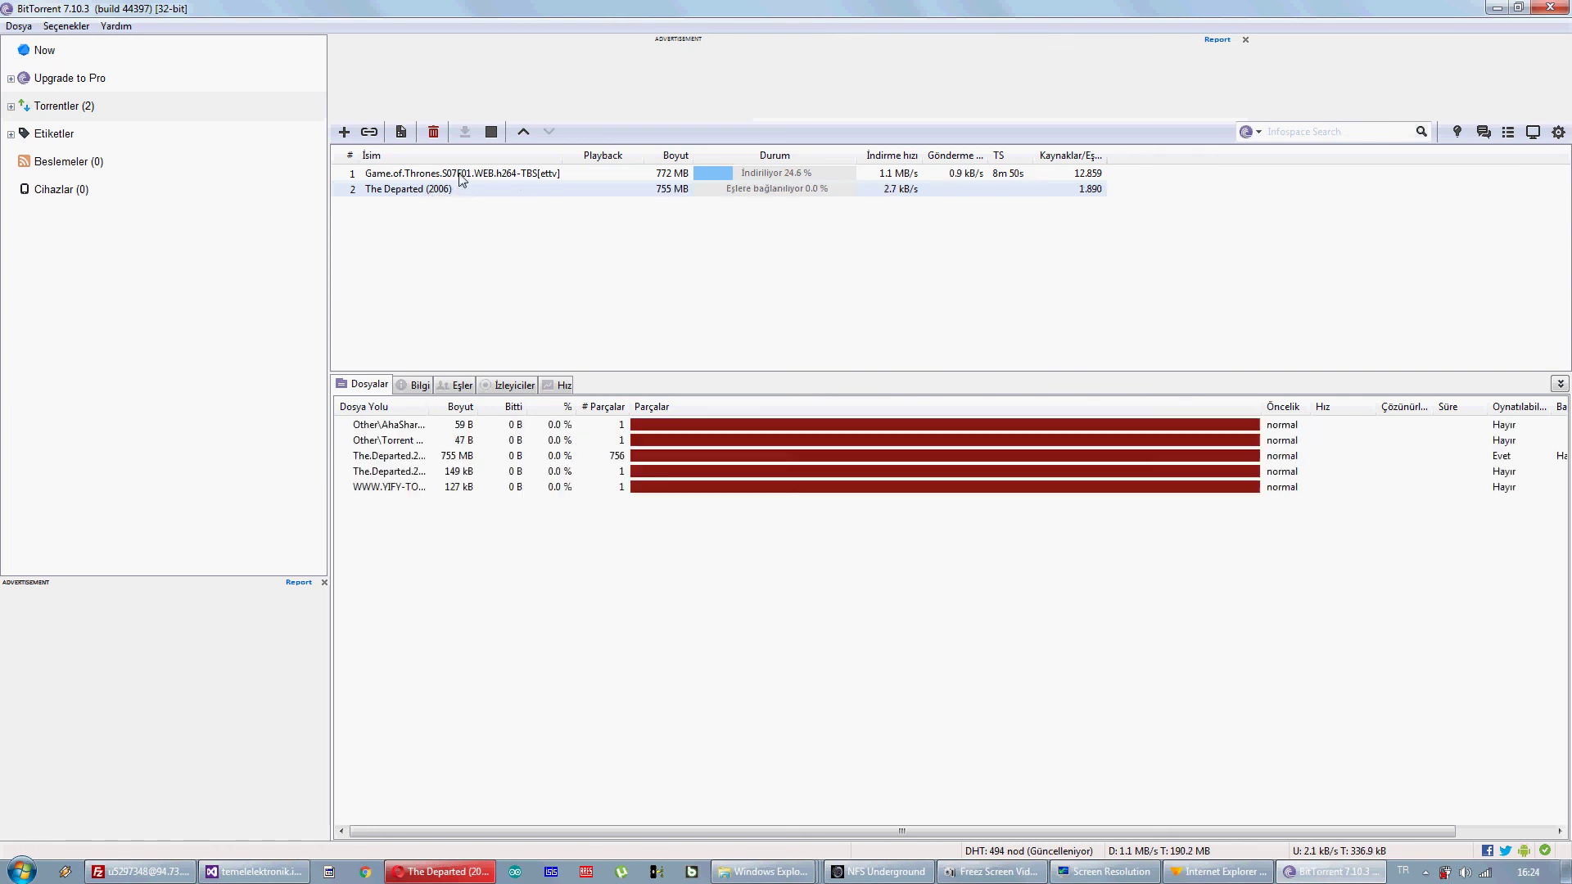
pyautogui.click(454, 190)
pyautogui.click(470, 174)
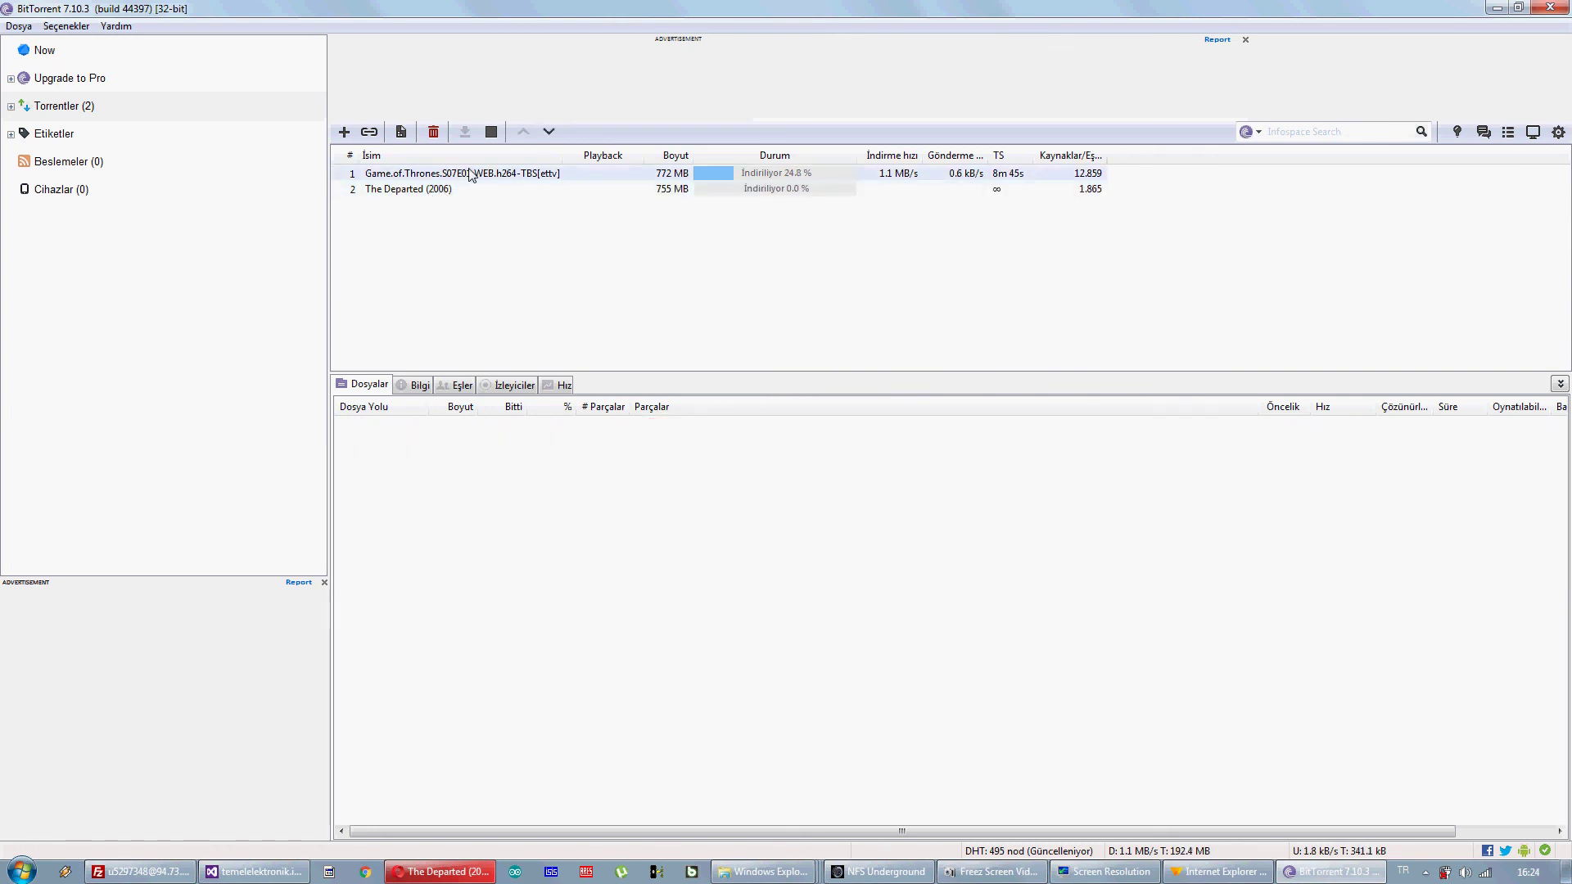
pyautogui.click(454, 190)
pyautogui.click(471, 174)
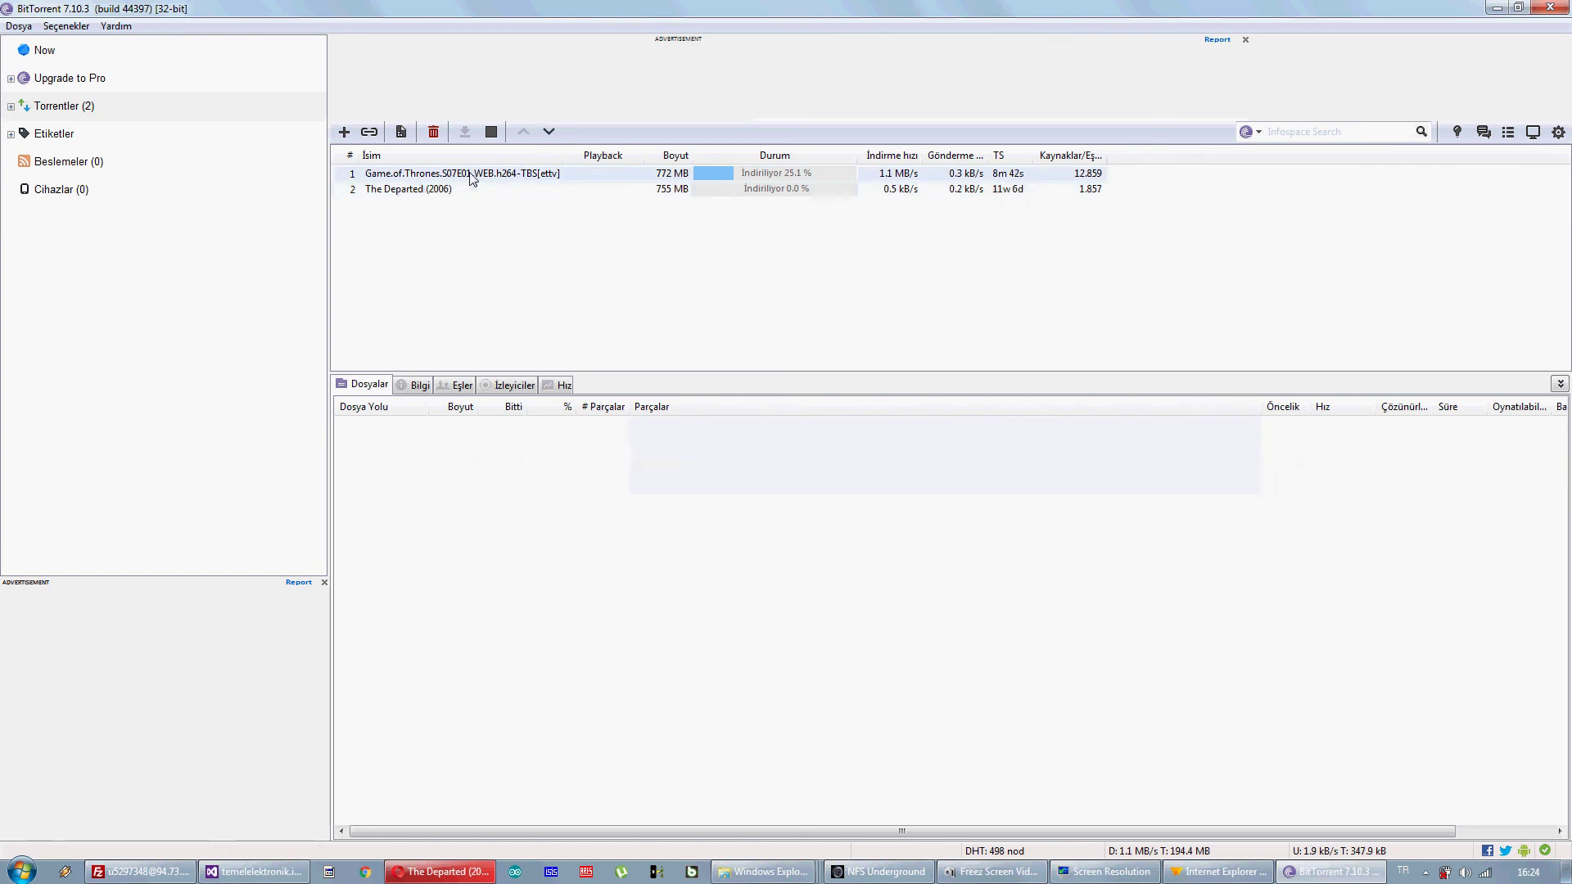
# - Set the bandwidth allocation of the Game of Thrones torrent to high (Yüksek)
pyautogui.rightClick(471, 175)
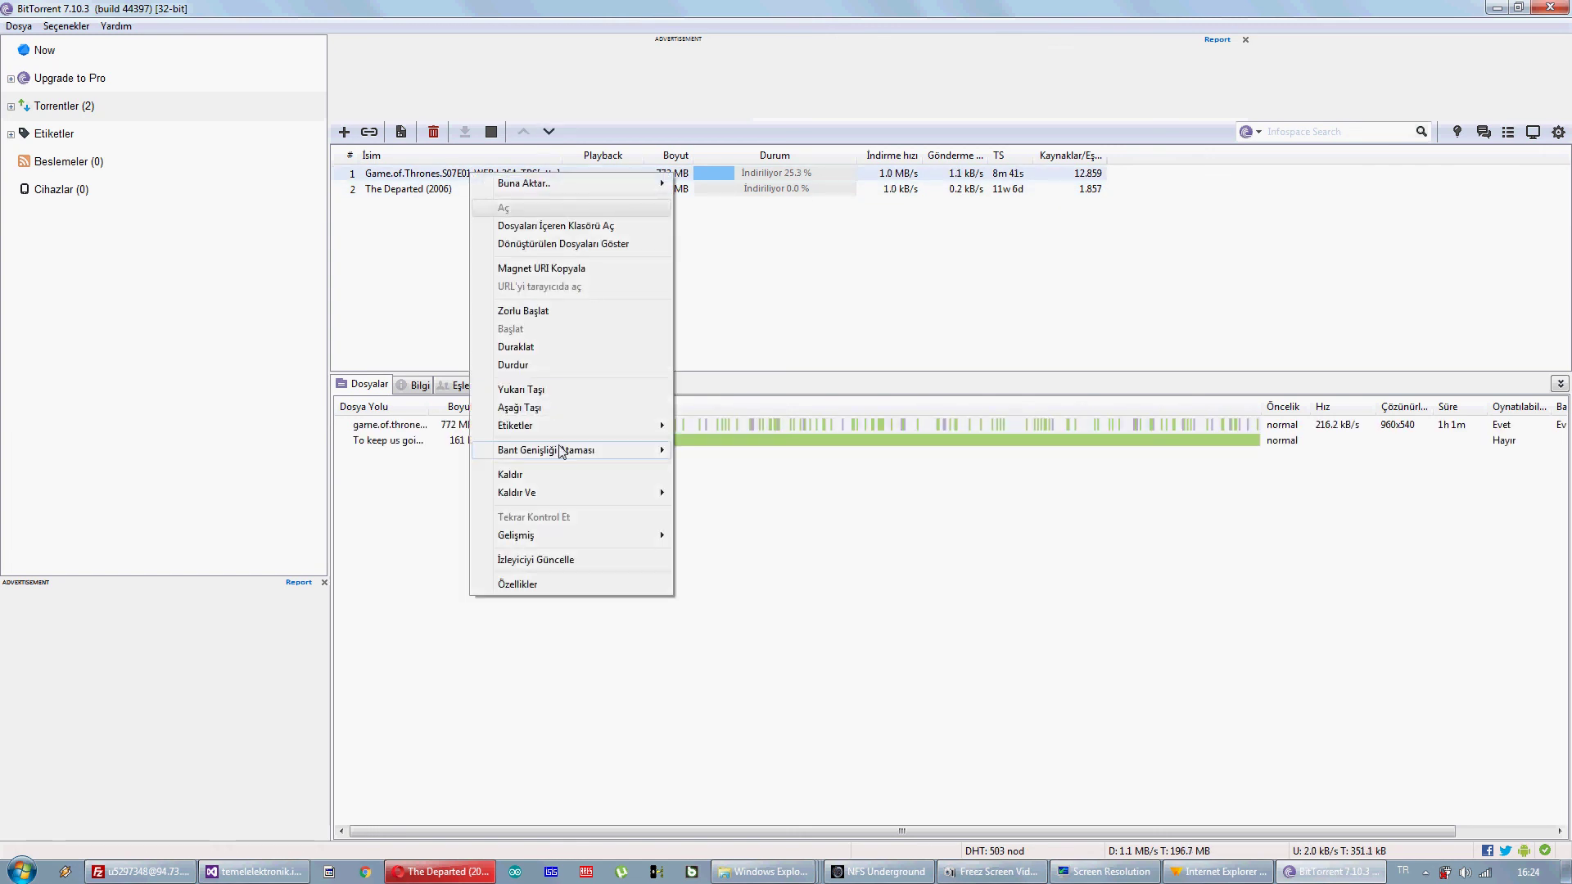
pyautogui.moveTo(638, 451)
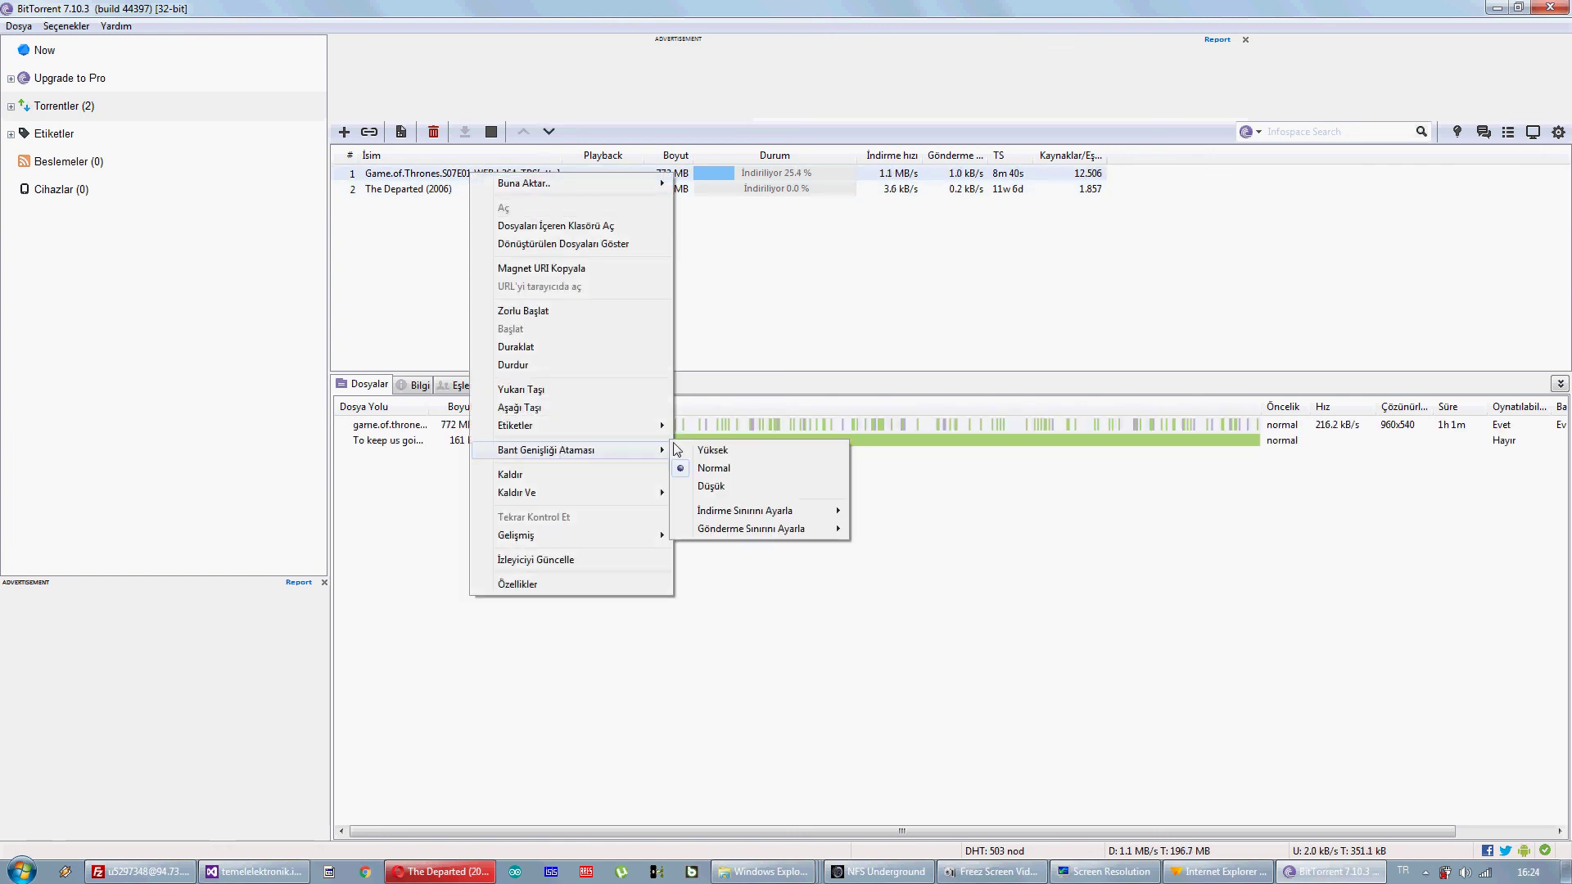
pyautogui.click(741, 451)
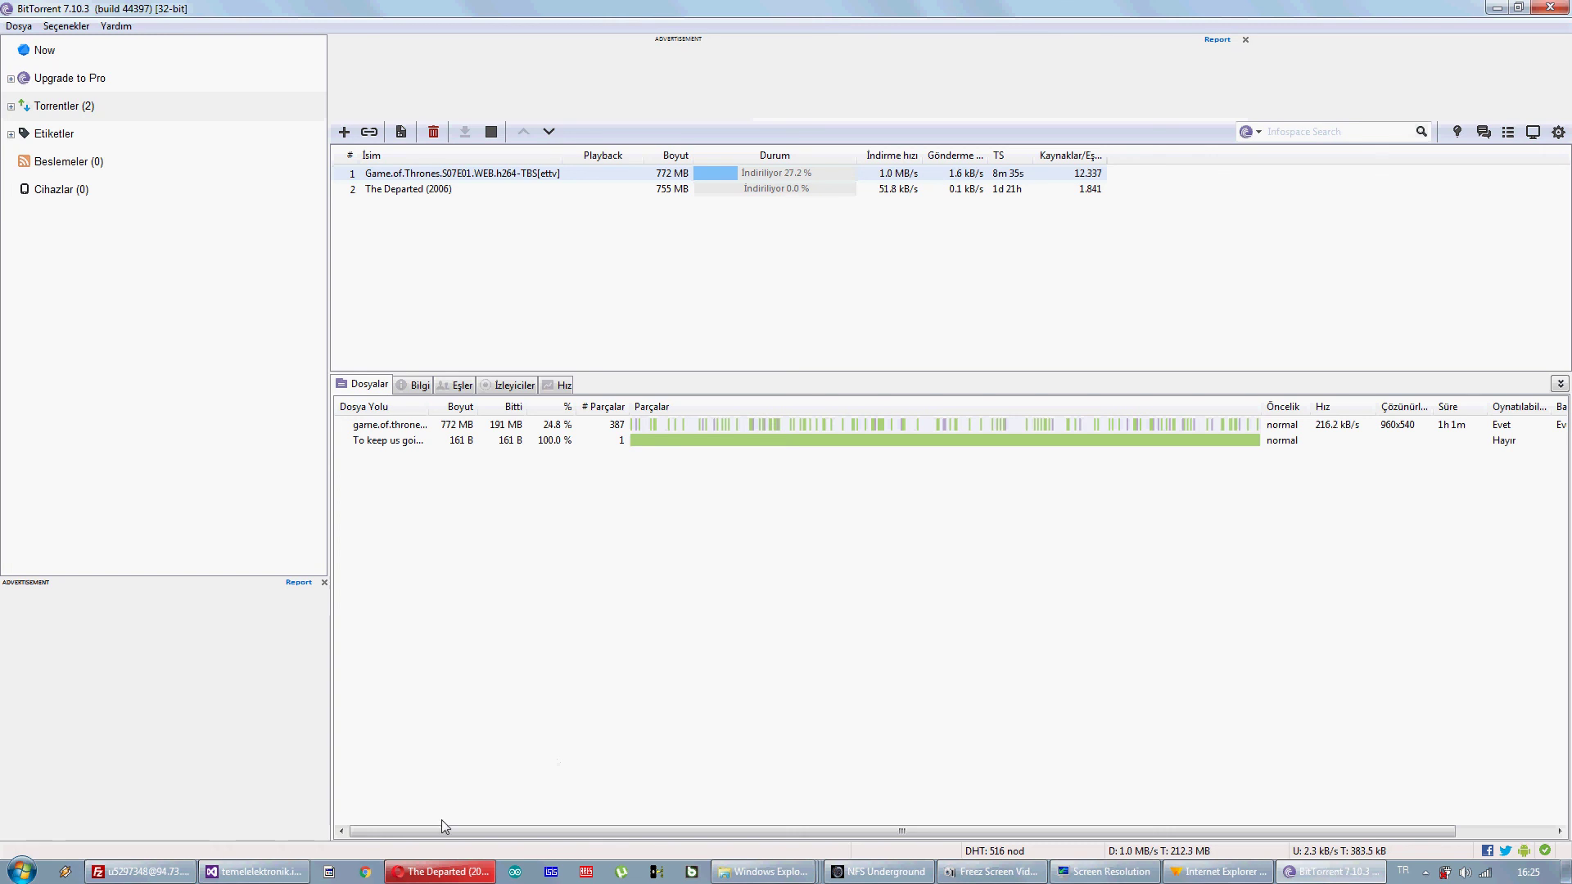
# - Switch to the Opera browser and go back through the visited torrent pages to The Proxy Bay's list of proxy sites
pyautogui.click(441, 871)
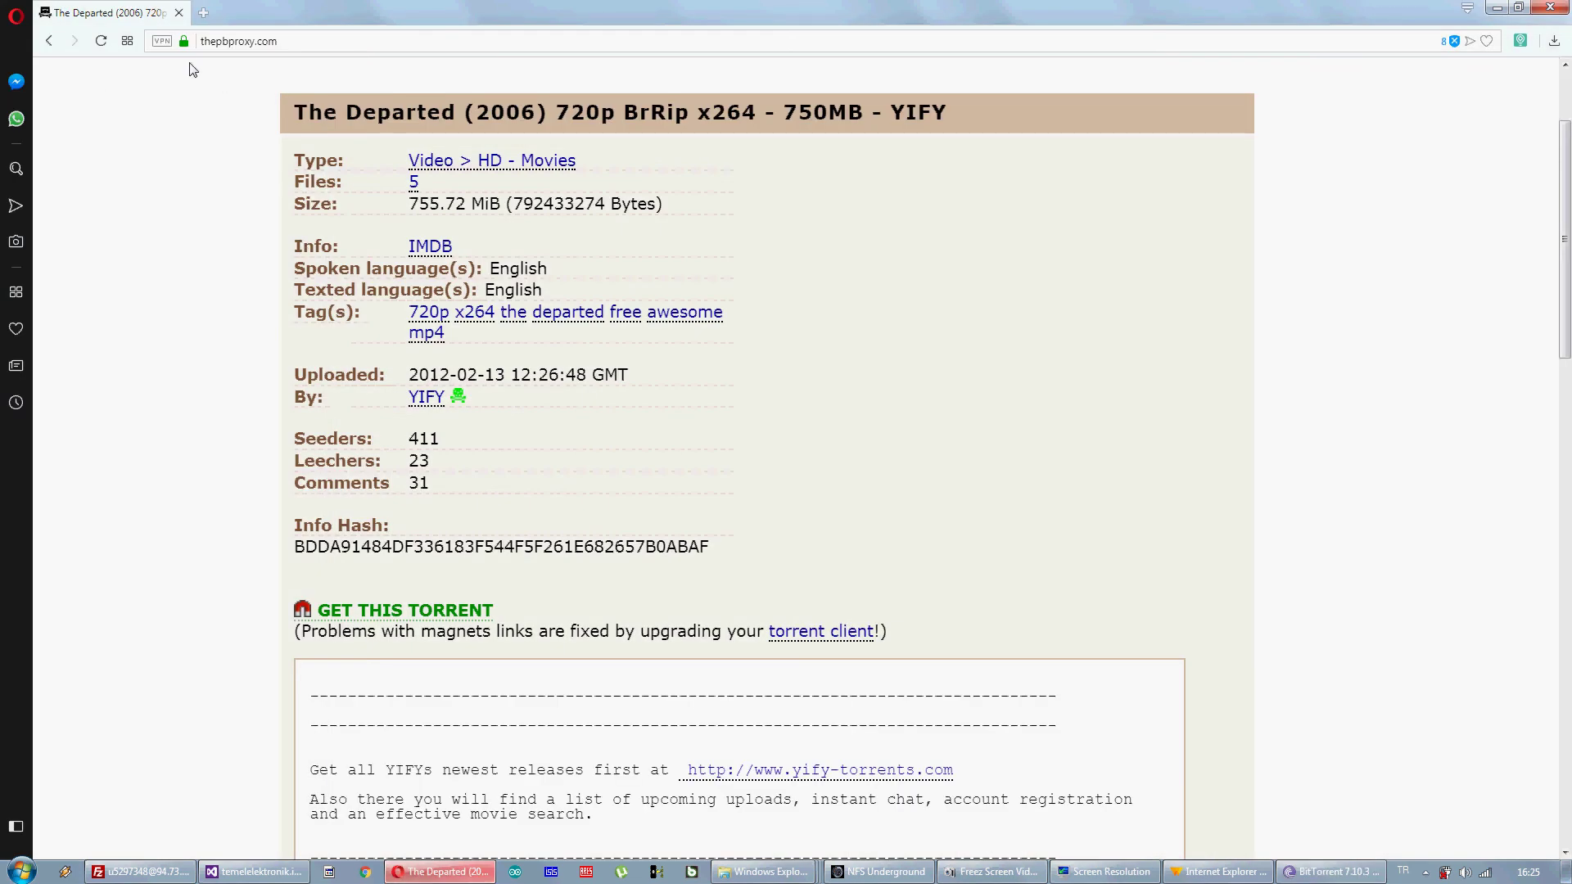
pyautogui.click(50, 39)
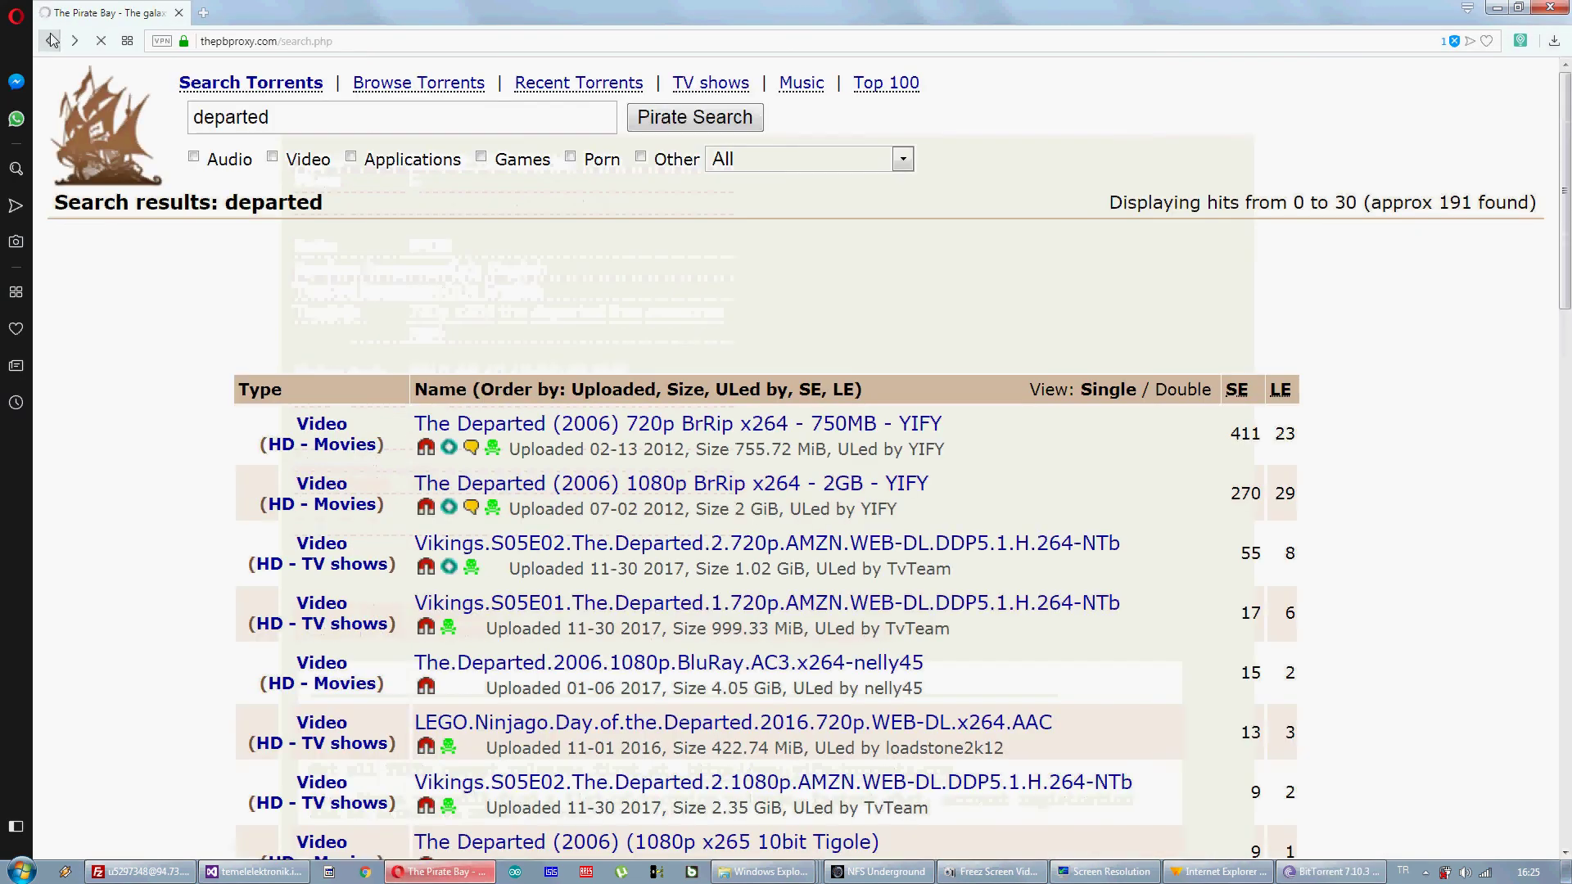
pyautogui.click(51, 39)
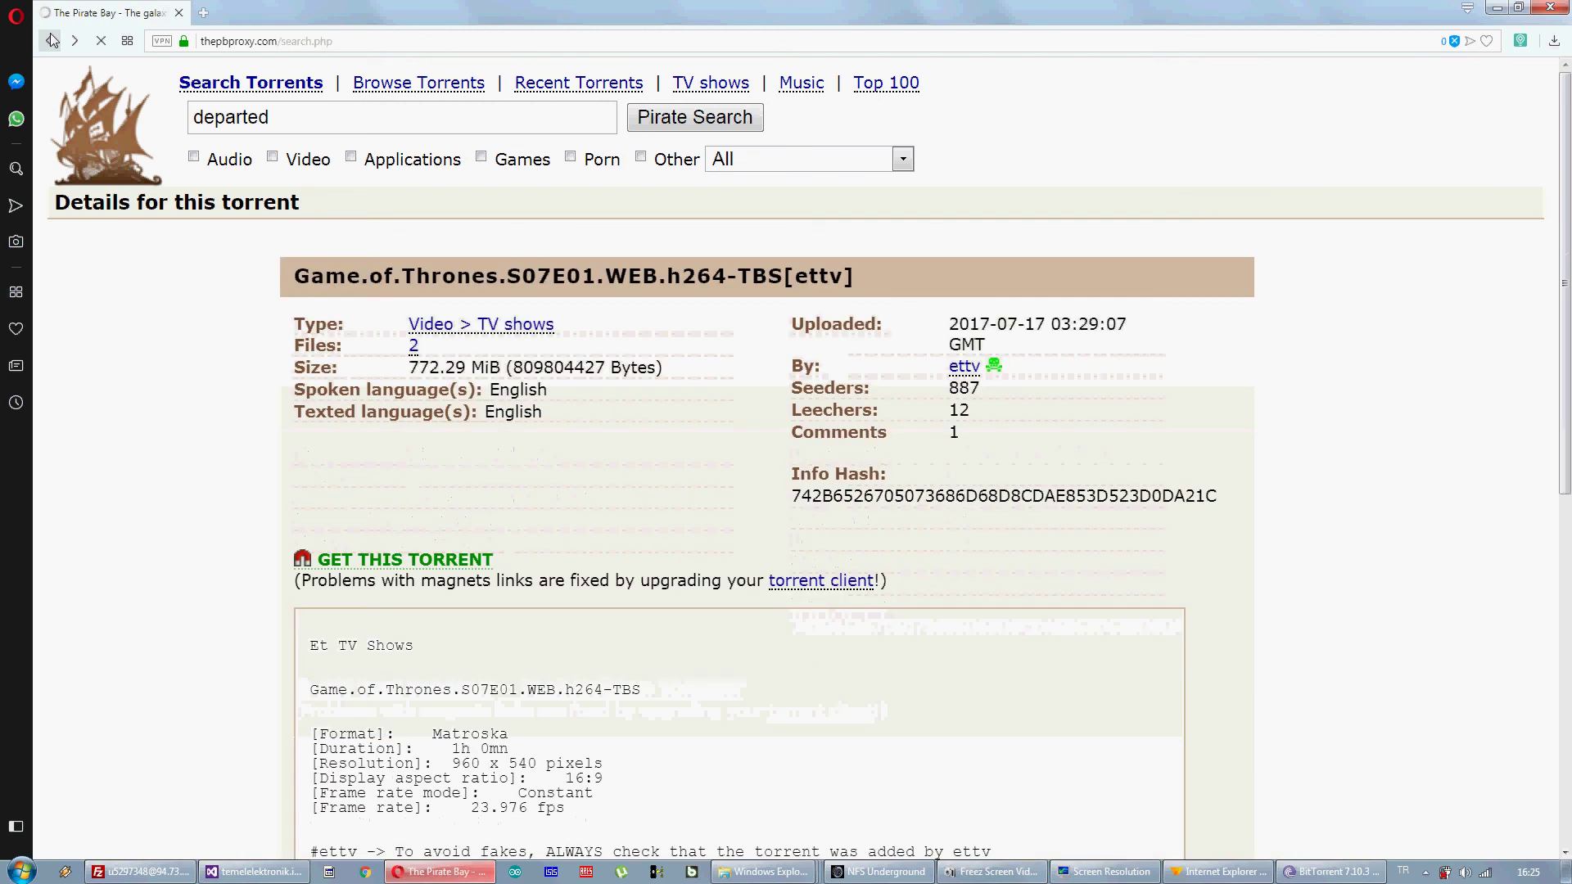
pyautogui.click(51, 38)
pyautogui.click(51, 38)
pyautogui.click(51, 38)
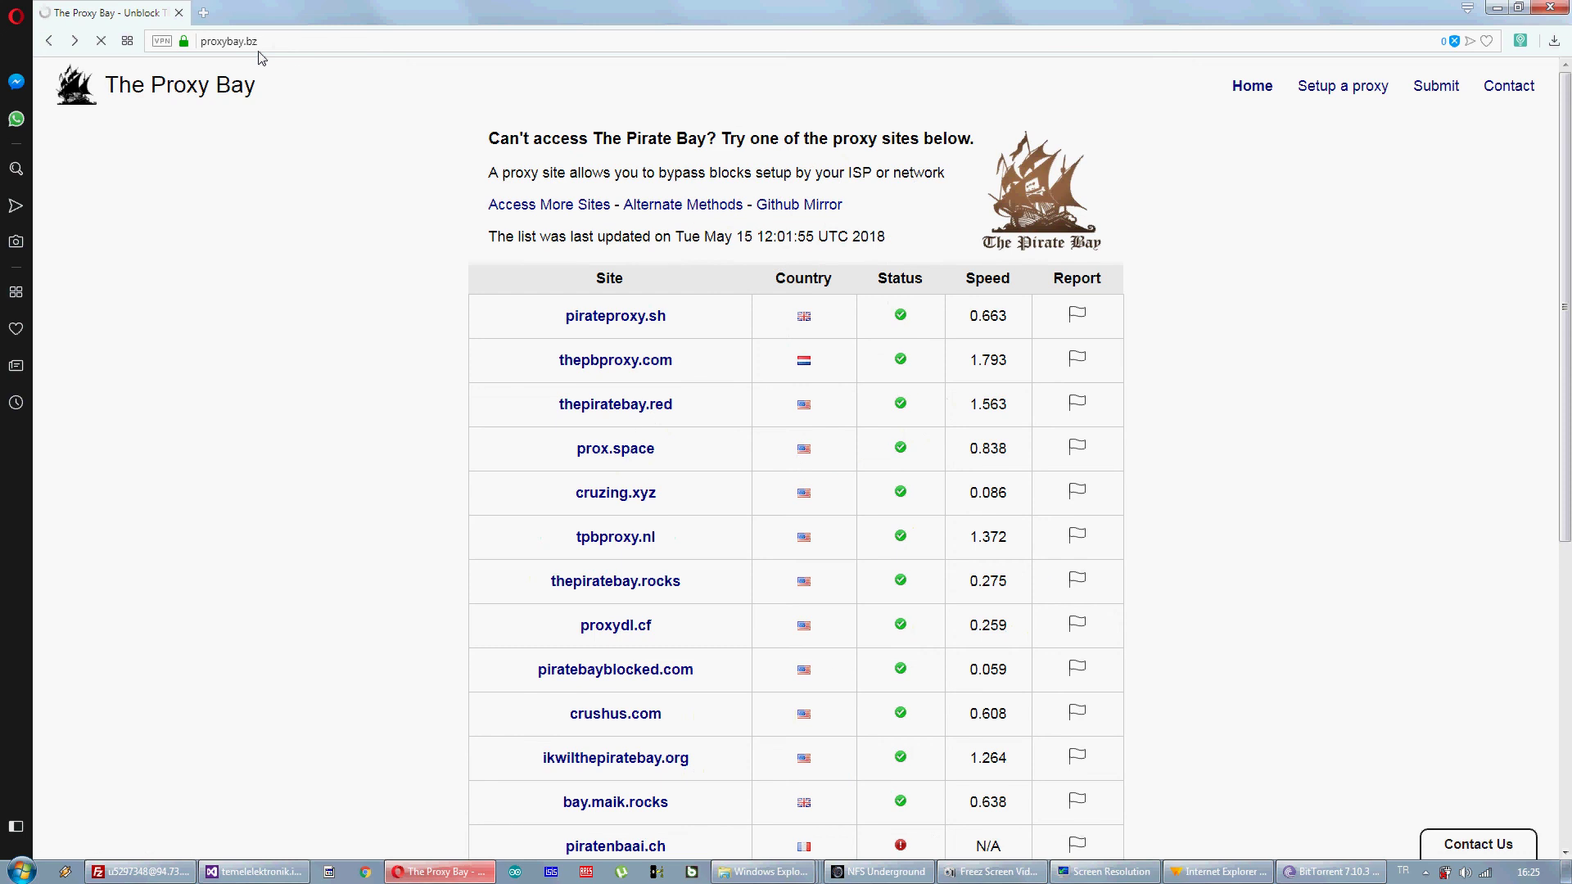
# - Change the domain ending of the Proxy Bay address to load proxybay.la
pyautogui.moveTo(244, 46); pyautogui.dragTo(260, 46)
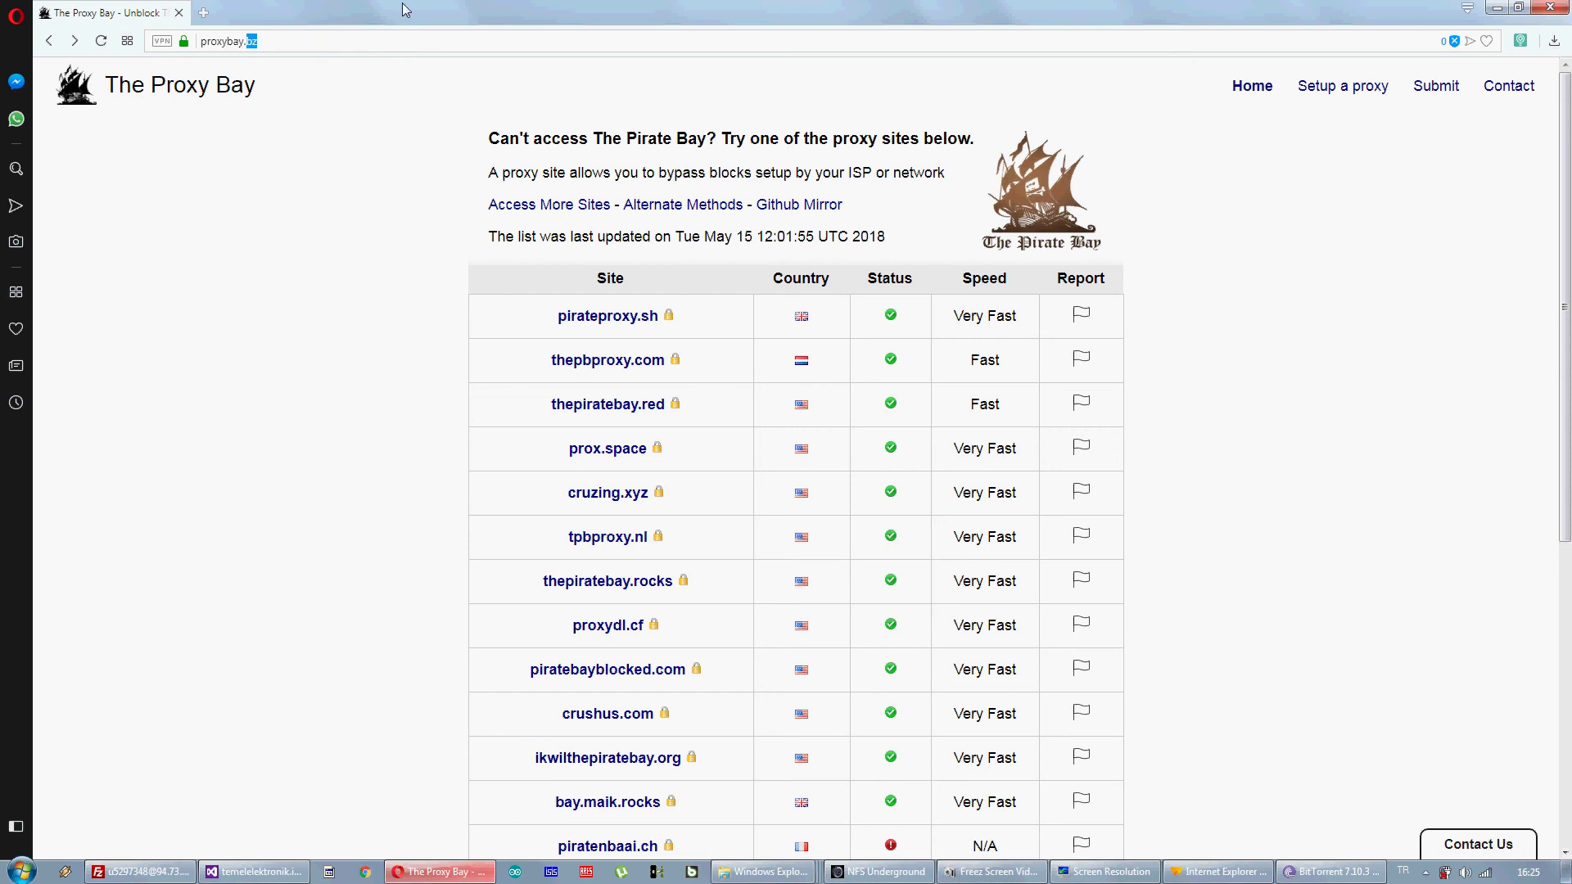
pyautogui.write('bz')
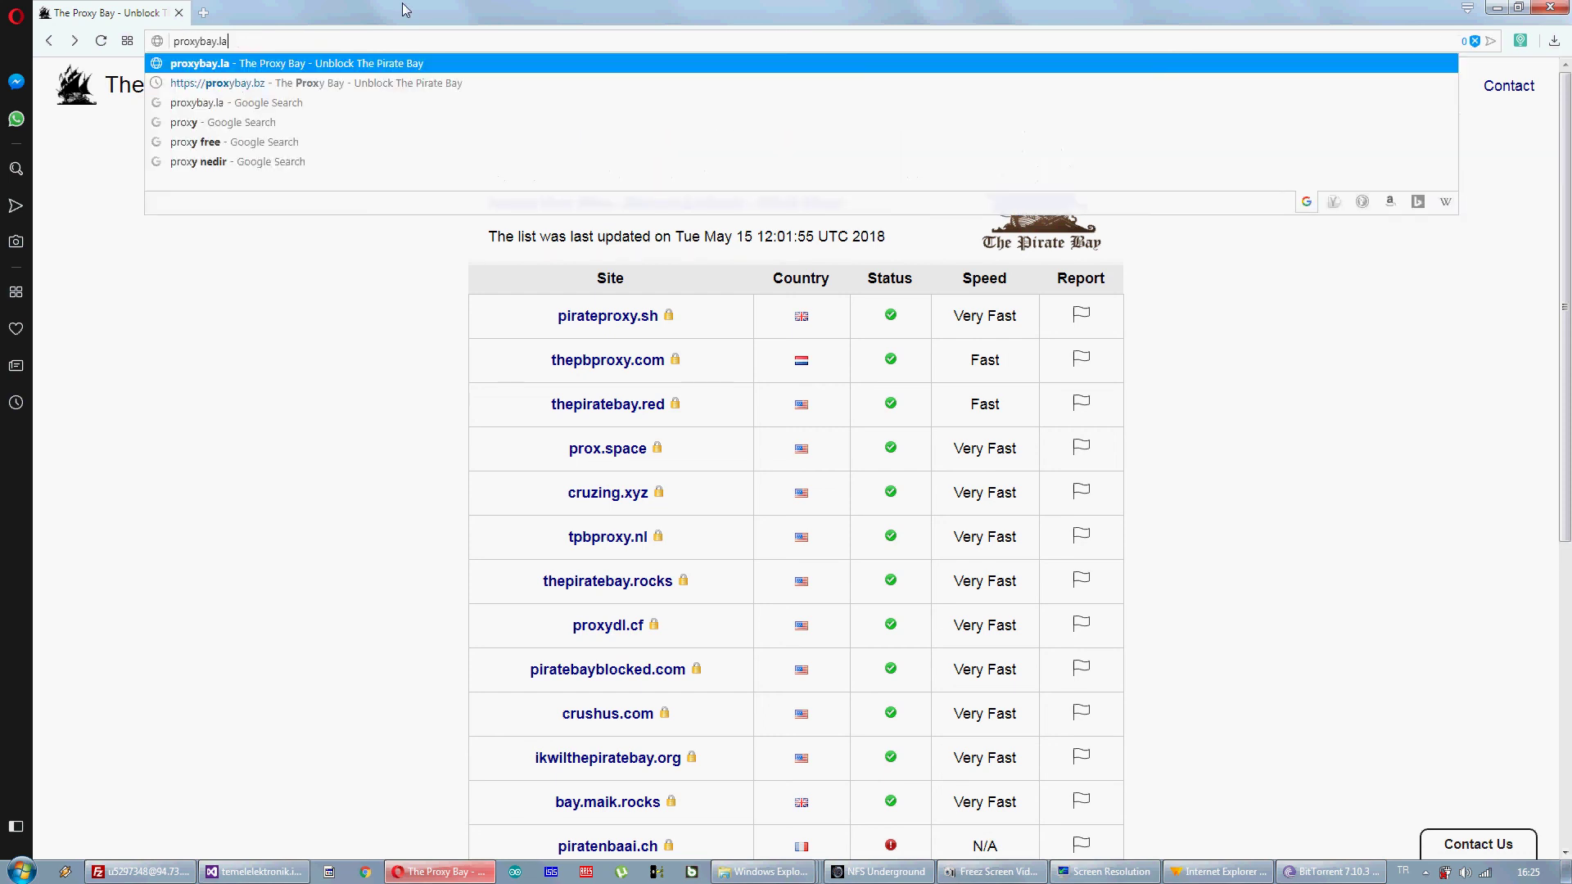
pyautogui.press('Return')
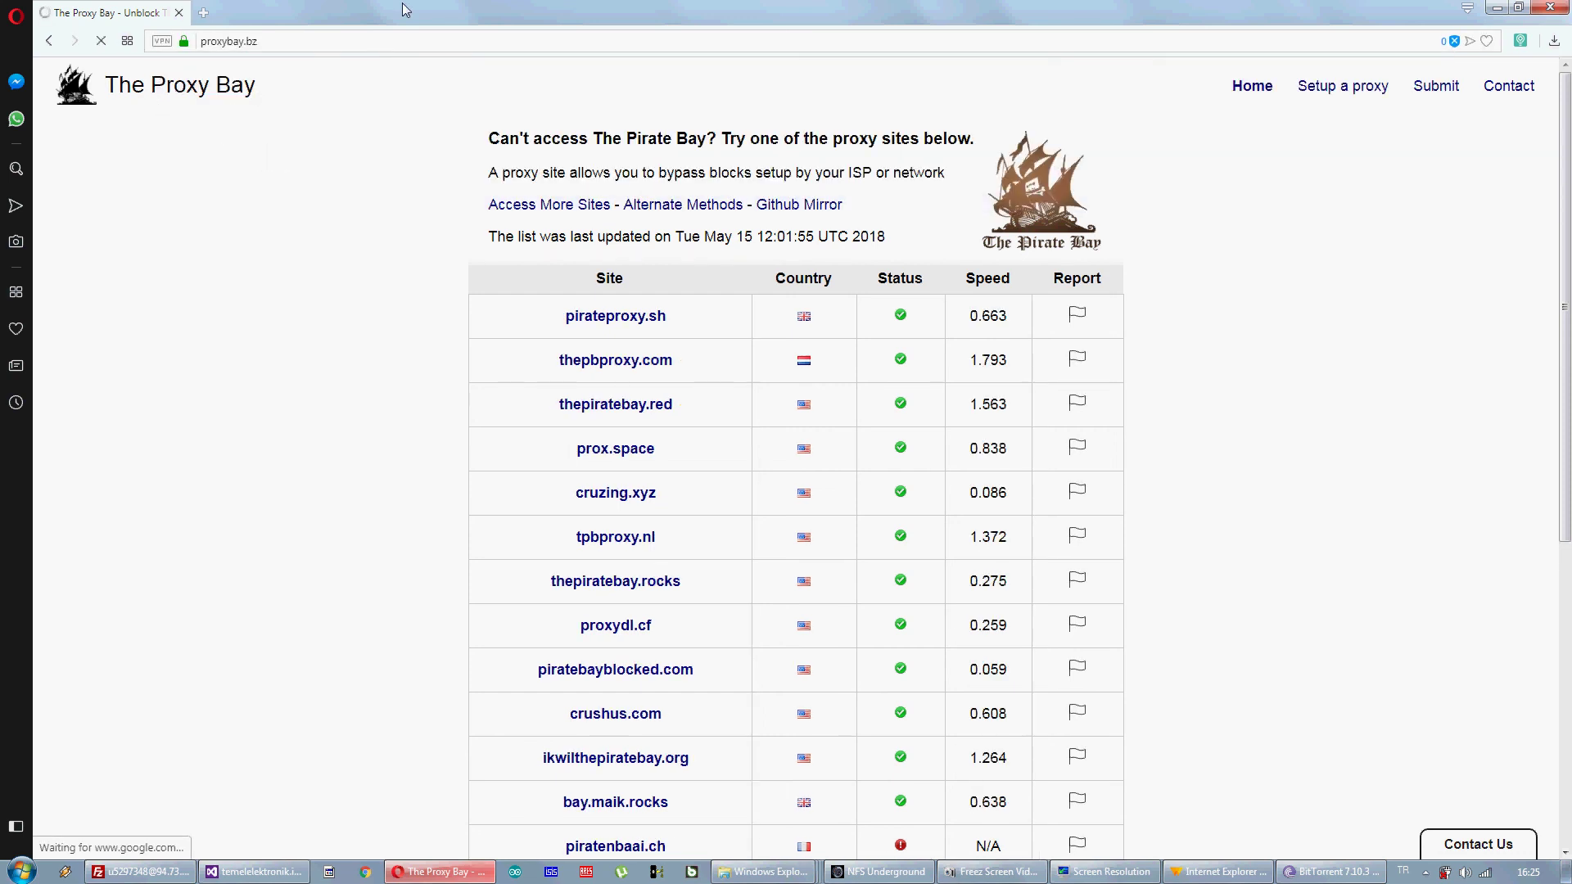
pyautogui.scroll(-6, 827, 426)
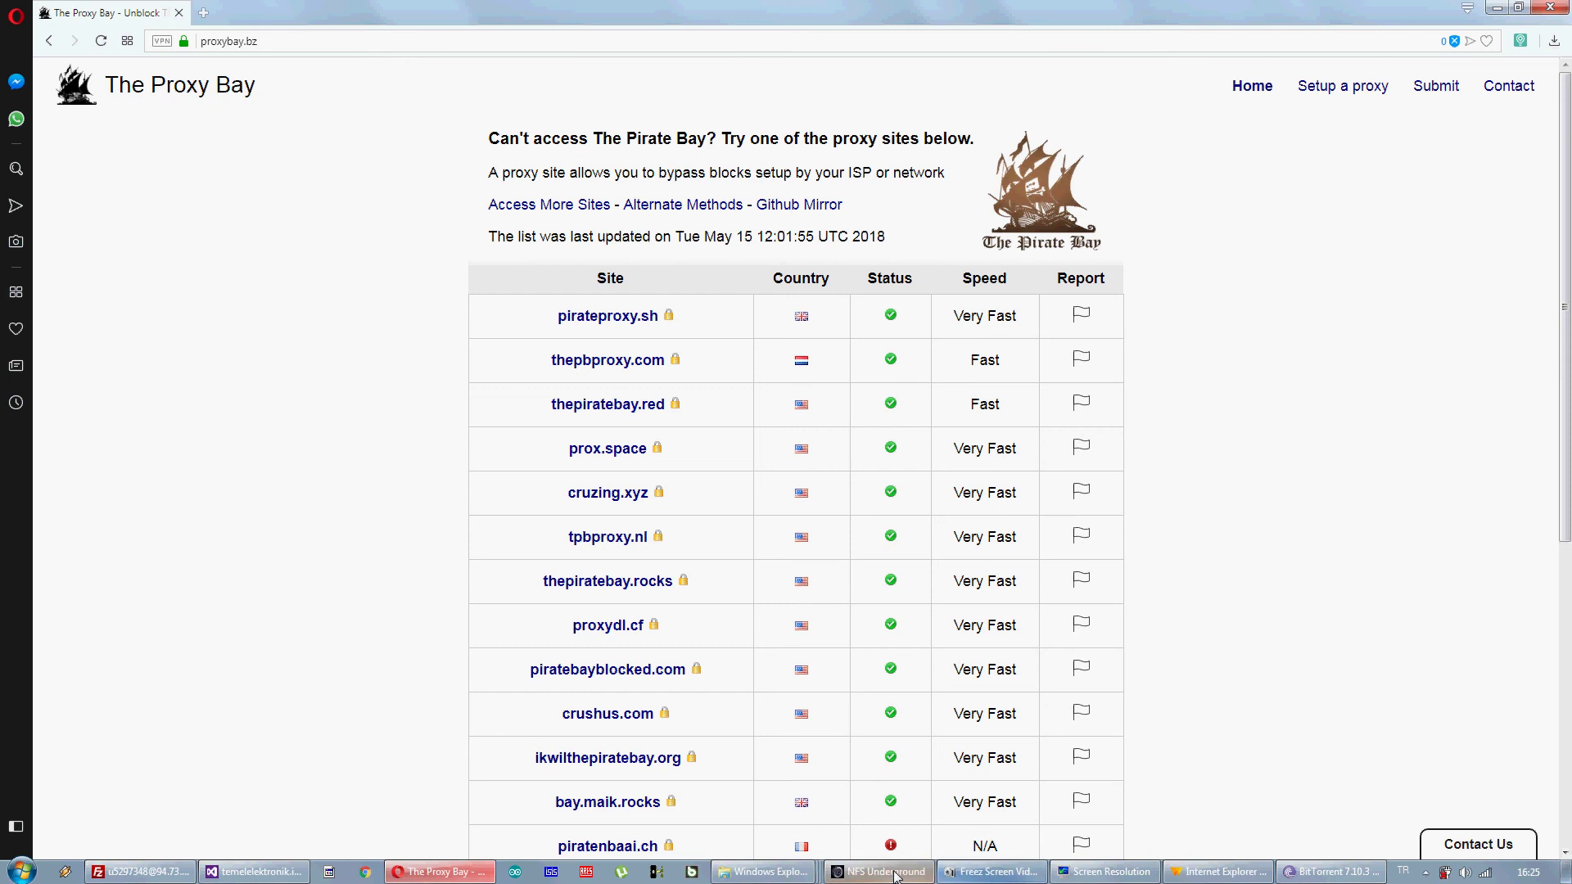
pyautogui.click(995, 873)
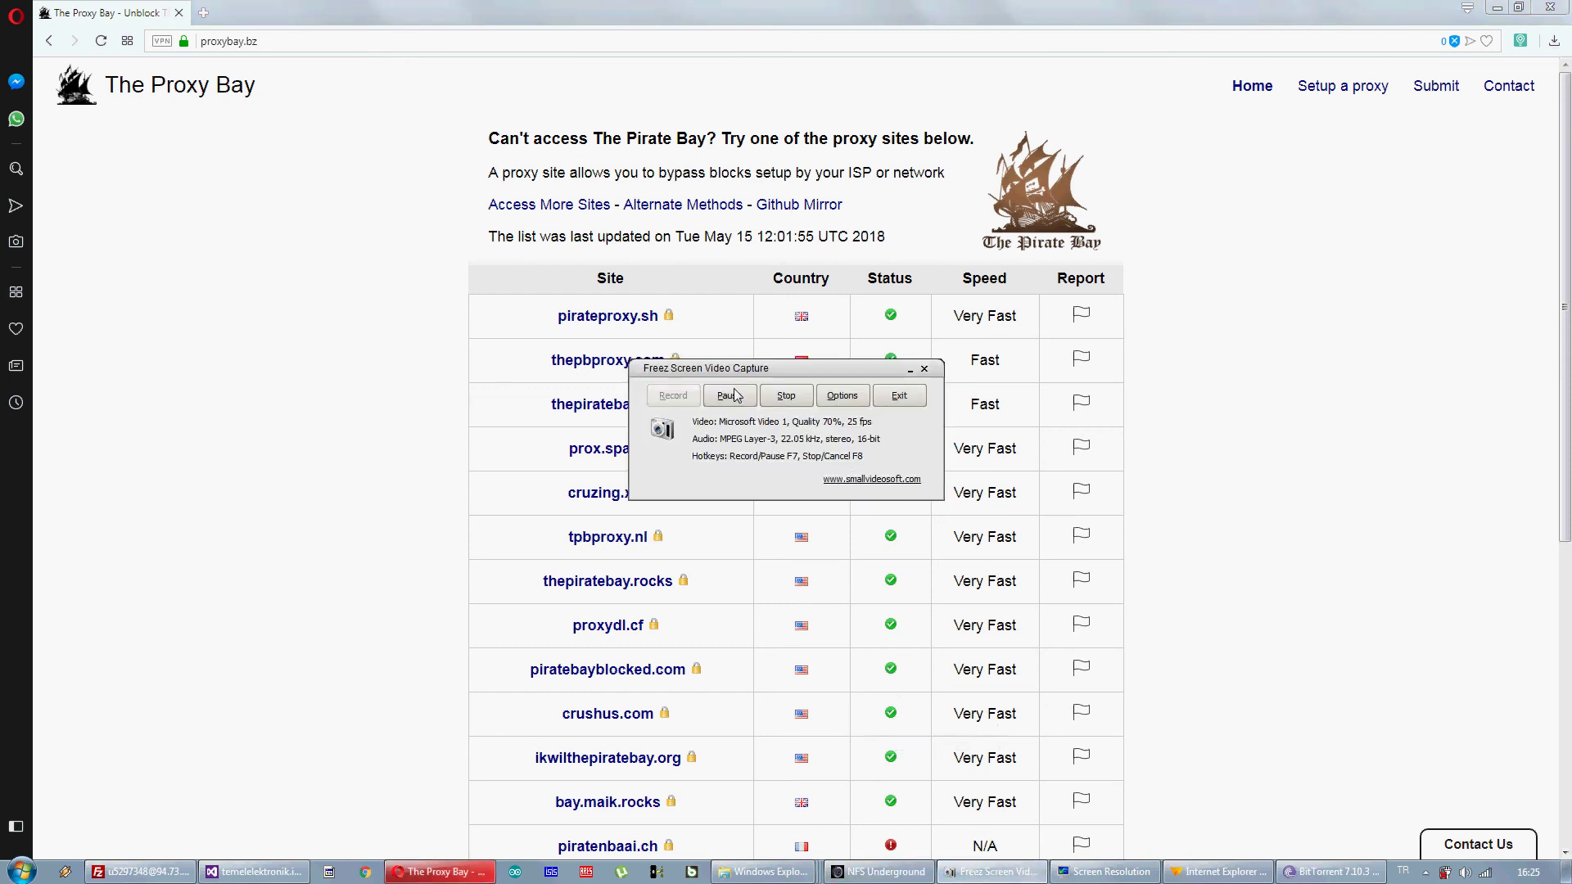